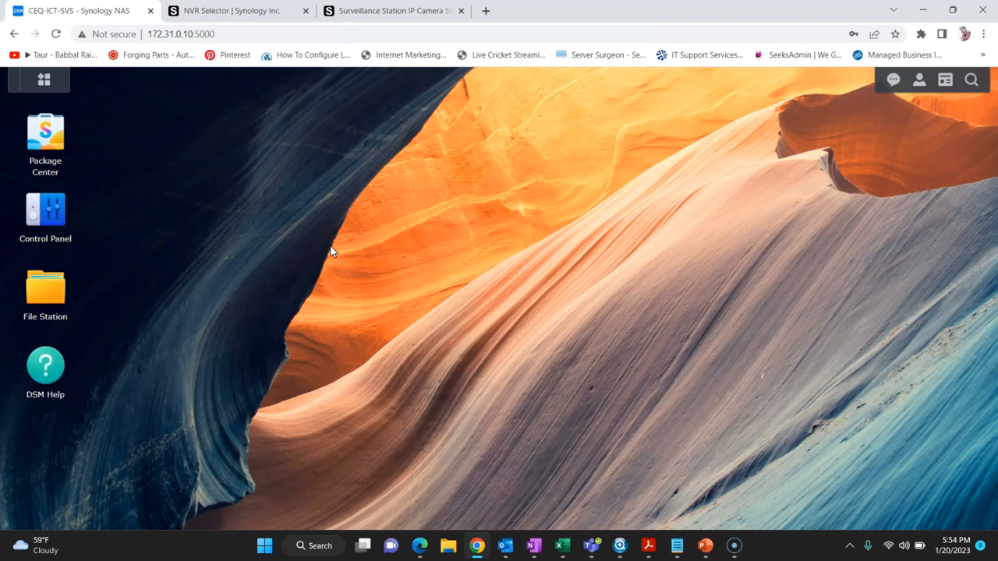
Step: Switch to the Surveillance Station IP Camera Support browser tab
left_click(327, 14)
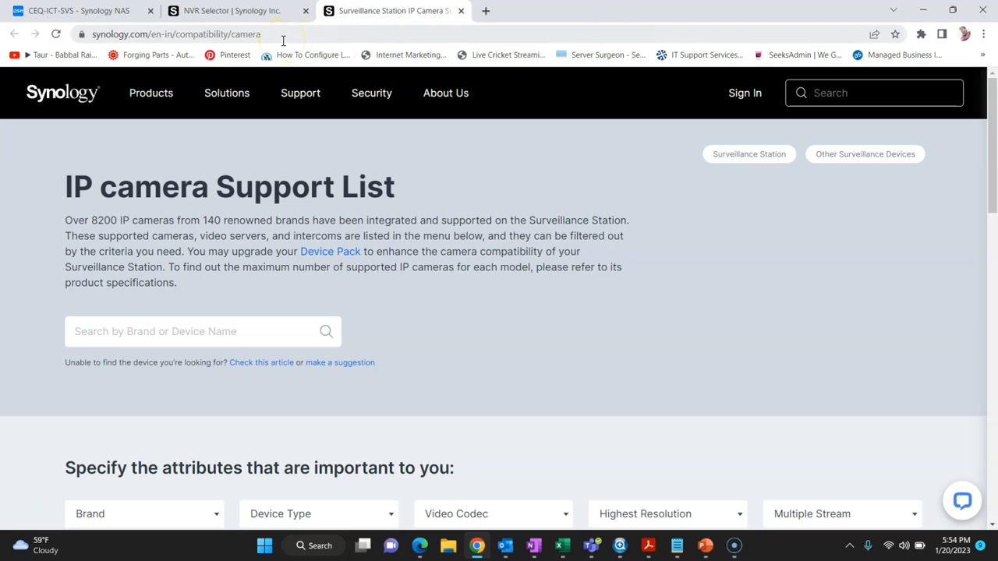
Step: Scroll through the IP camera support list and the NVR Selector page, then go back to the DSM desktop
scroll(304, 218, "down", 2)
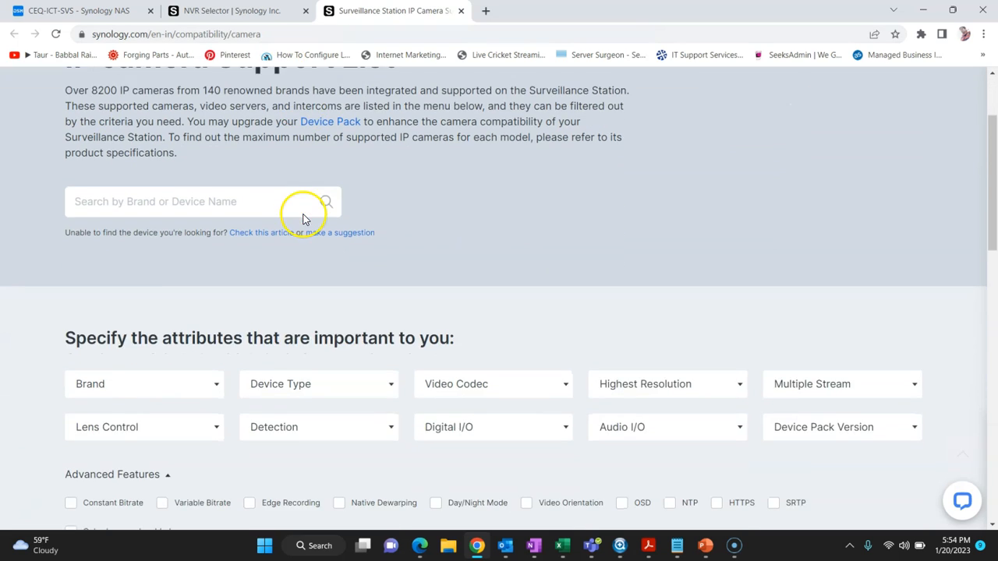
scroll(304, 219, "down", 2)
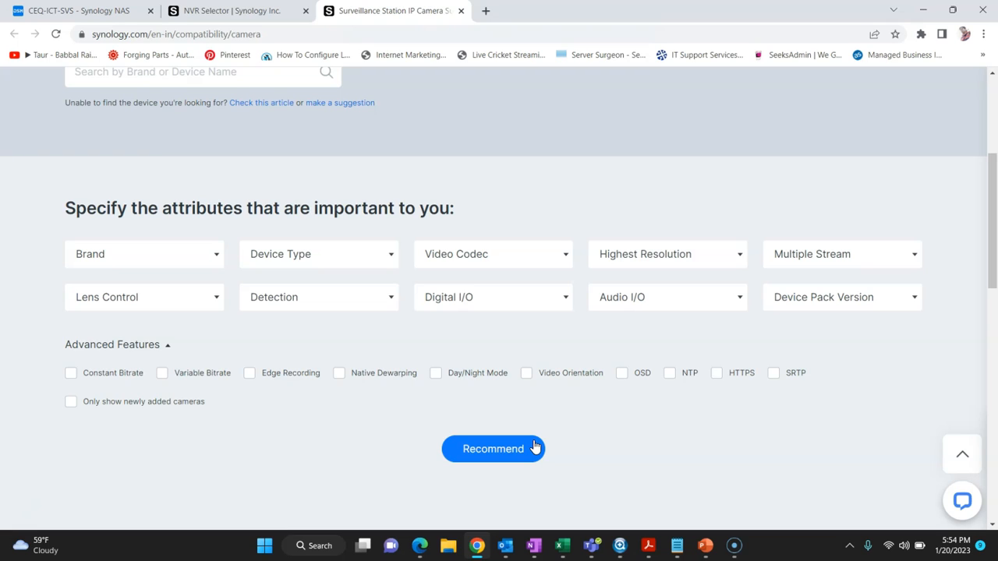
left_click(244, 14)
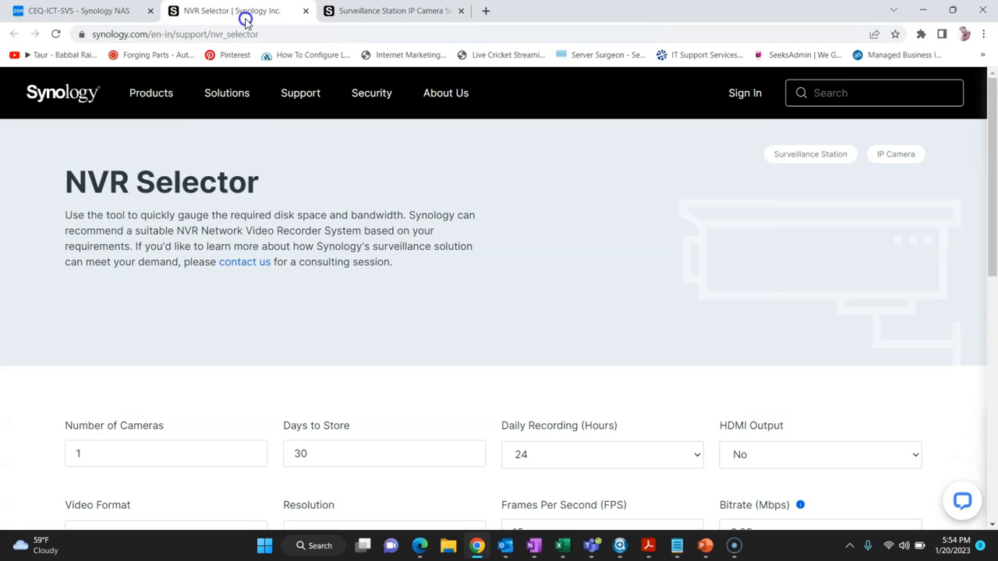
scroll(156, 286, "down", 2)
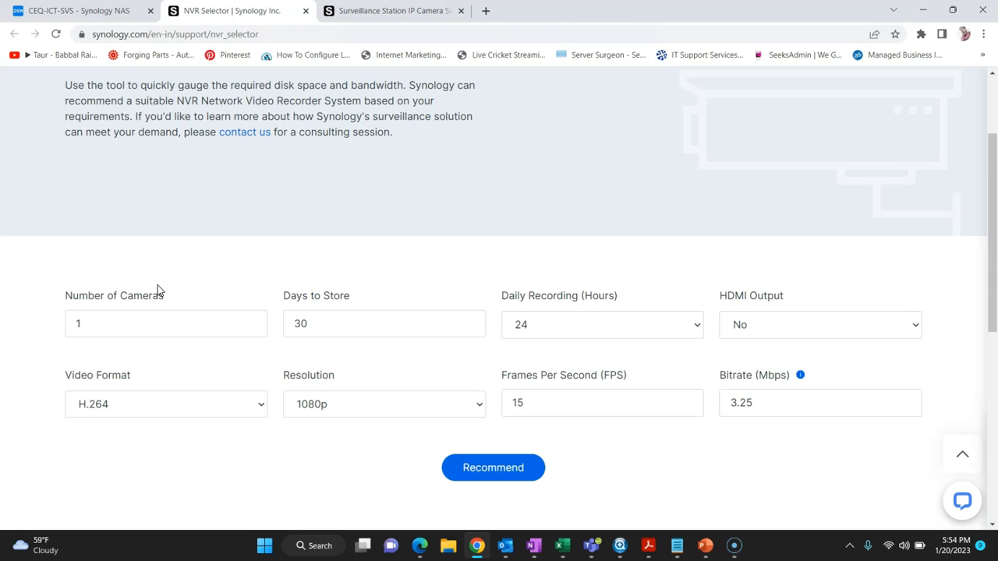
left_click(101, 13)
left_click(193, 265)
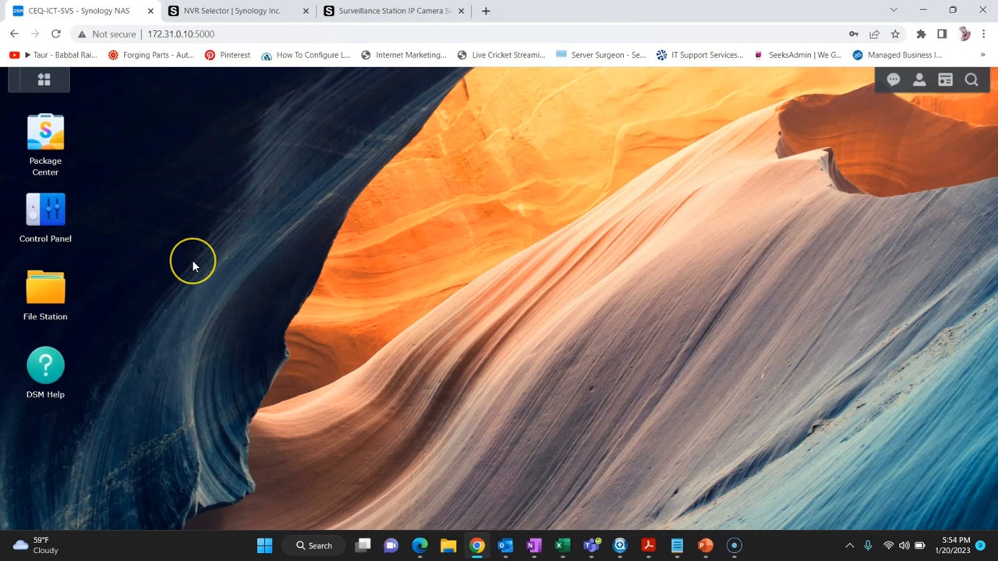
Step: Search Package Center for 'station' and start installing the Surveillance Station package
left_click(59, 151)
left_click(122, 137)
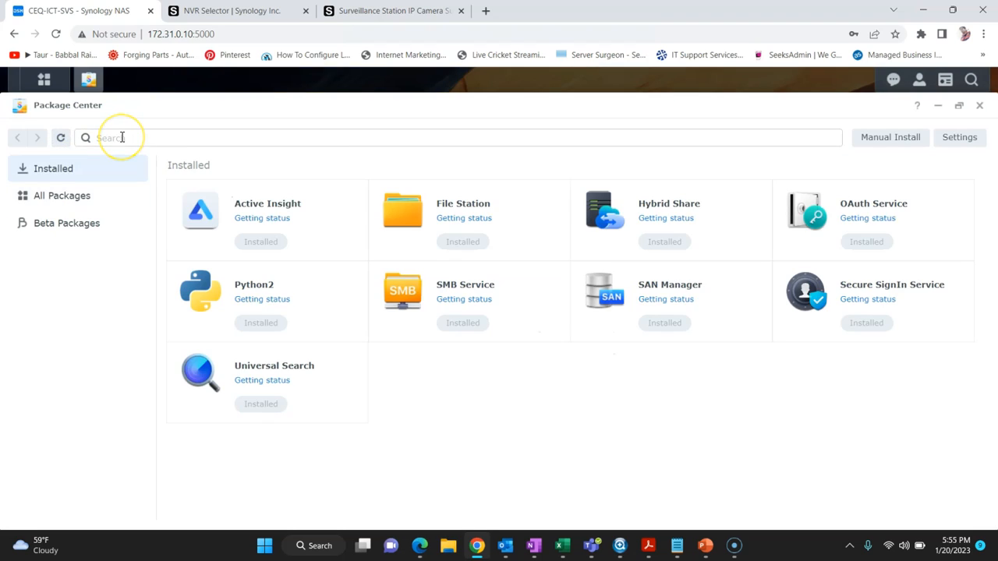
type("sttaion")
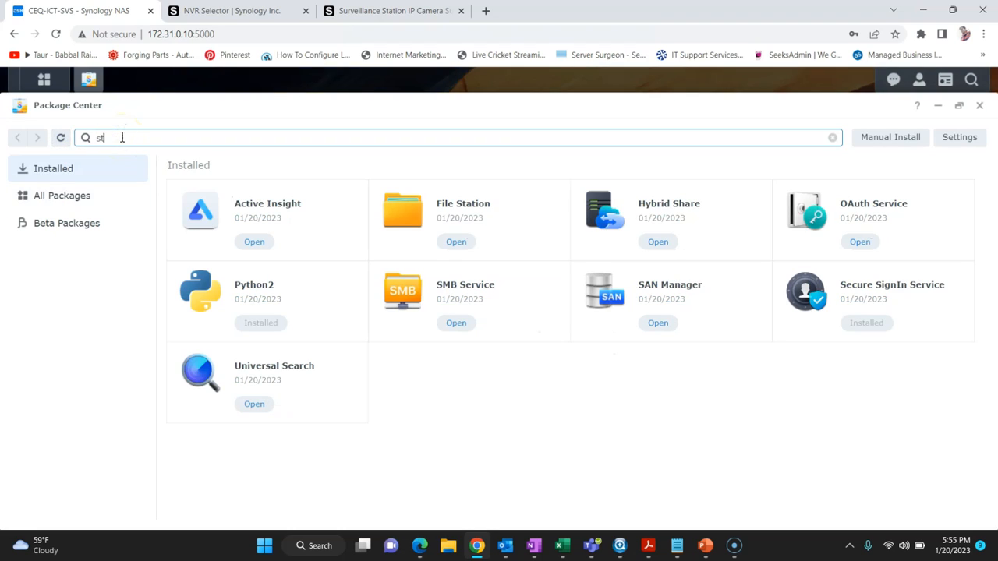
key("BackSpace")
key("BackSpace")
key("BackSpace")
key("BackSpace")
key("BackSpace")
type("ation")
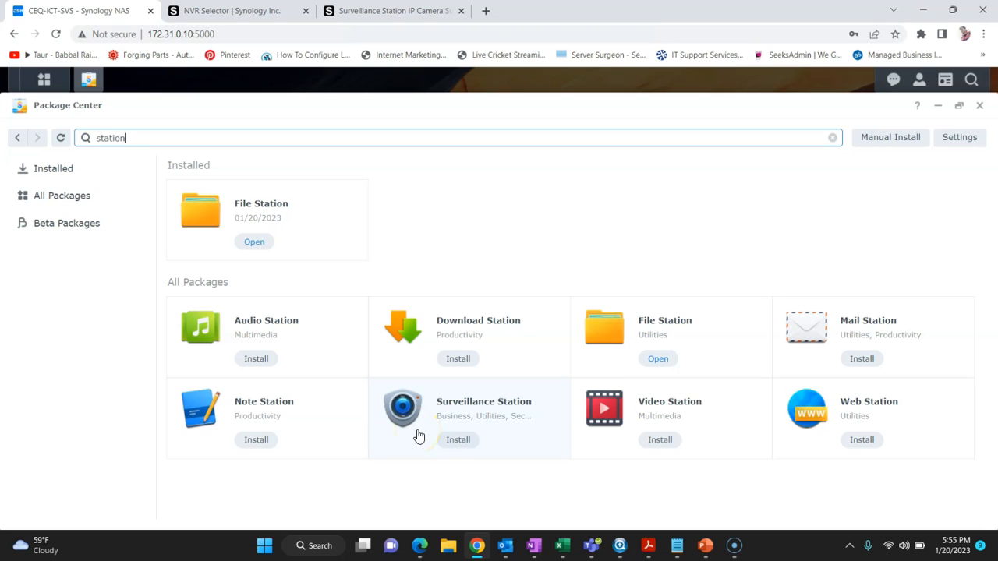
left_click(457, 439)
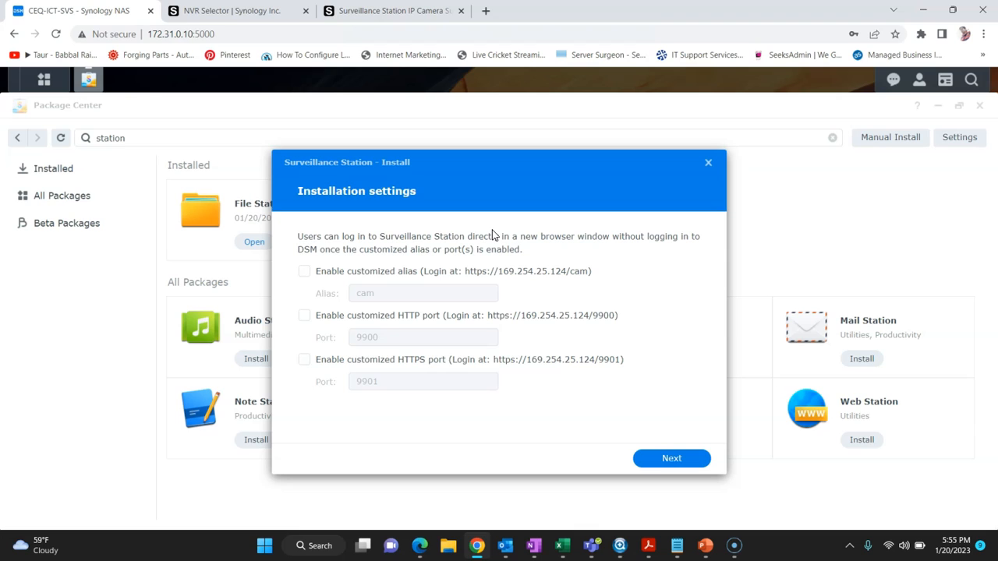
Step: Install Surveillance Station with alias cam, HTTP port 9900 and HTTPS port 9901, then acknowledge the NTP notice
left_click(306, 273)
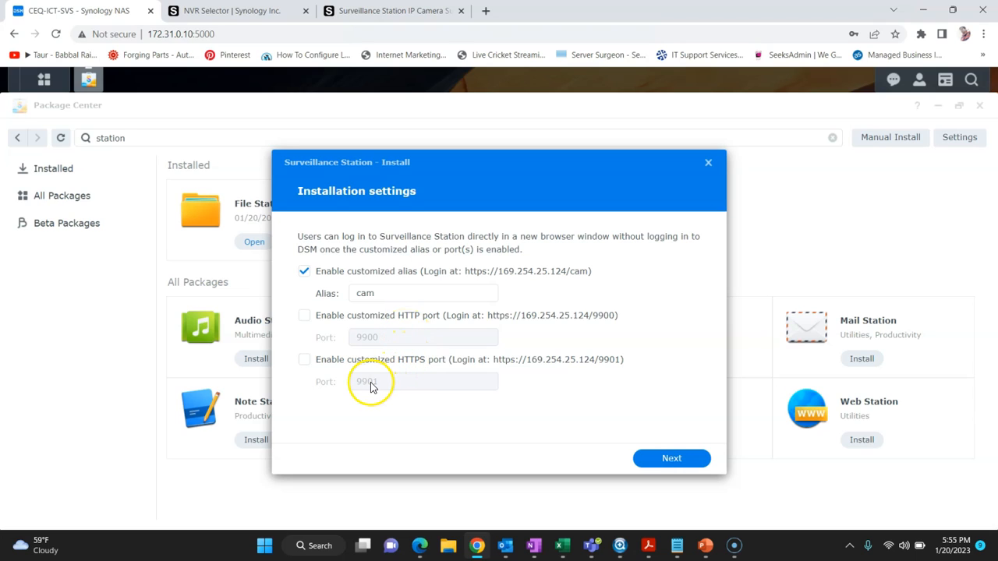
left_click(304, 315)
left_click(301, 361)
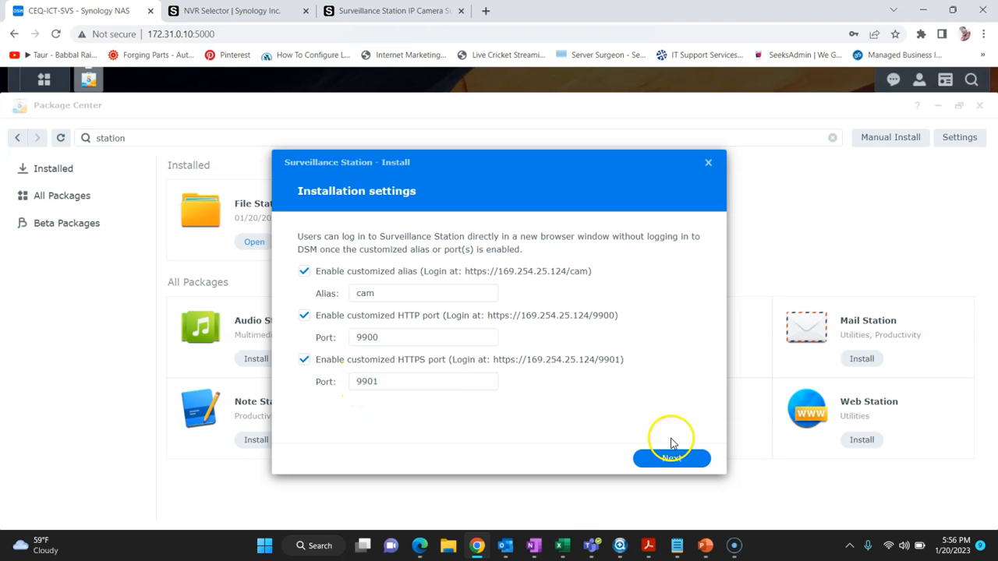
left_click(672, 452)
scroll(462, 331, "down", 1)
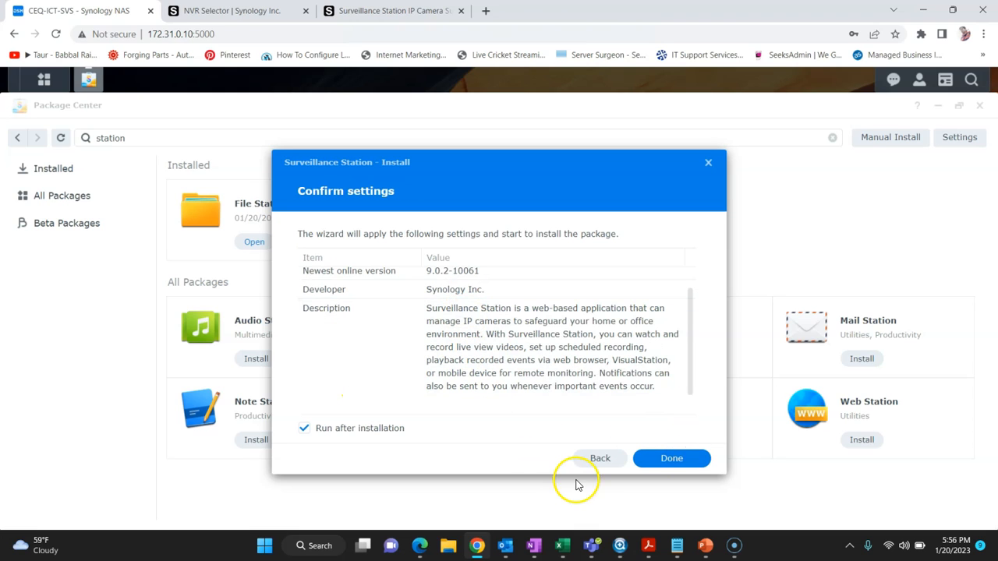
left_click(644, 458)
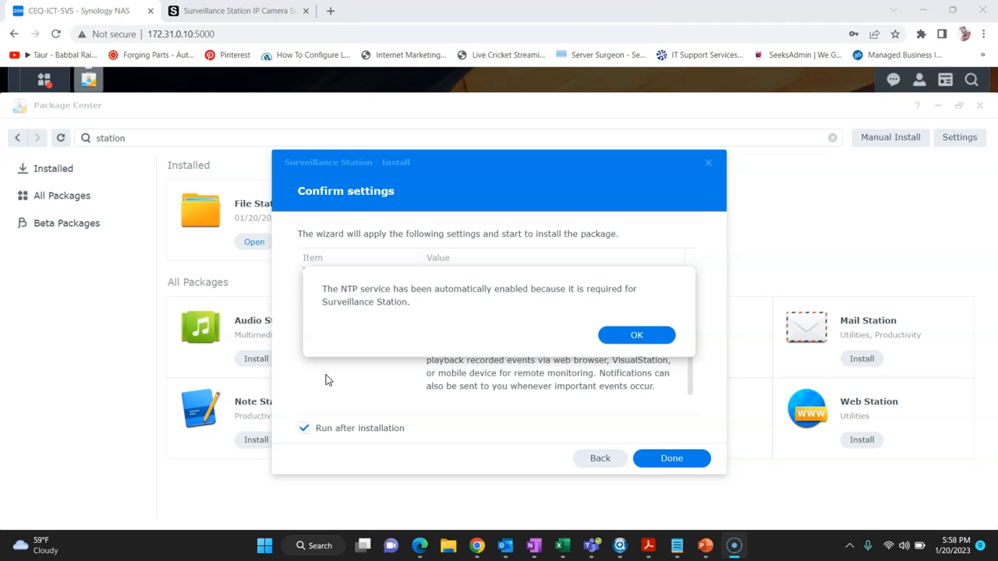
left_click(602, 335)
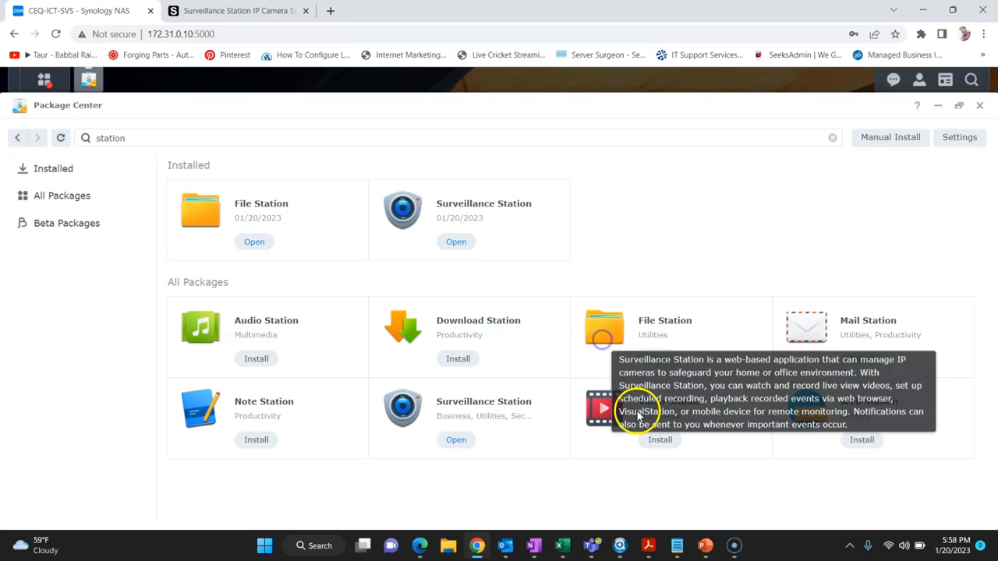
Step: Launch Surveillance Station from the installed packages in a new tab and finish the guided tour
left_click(83, 170)
left_click(253, 405)
left_click(254, 405)
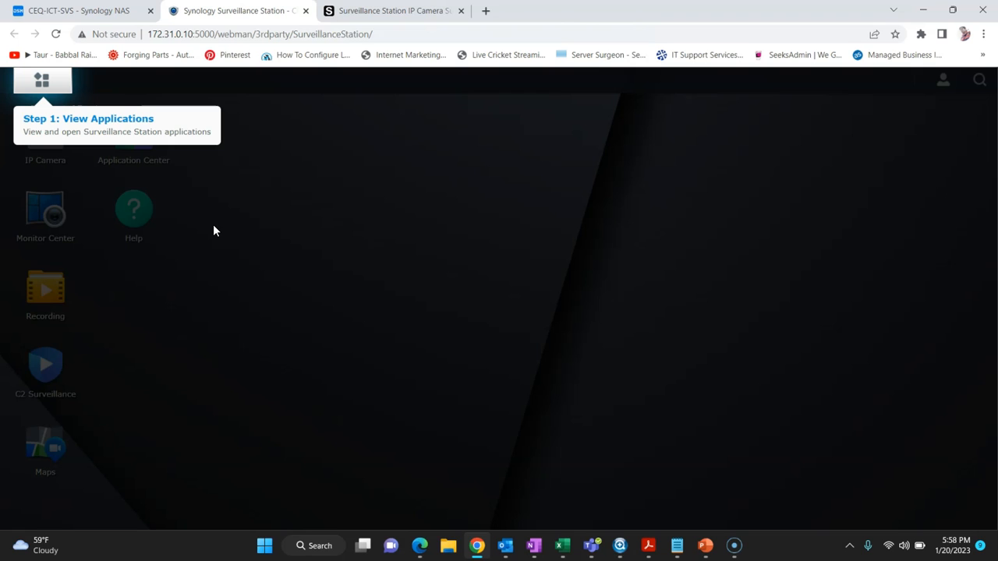
left_click(250, 243)
left_click(328, 258)
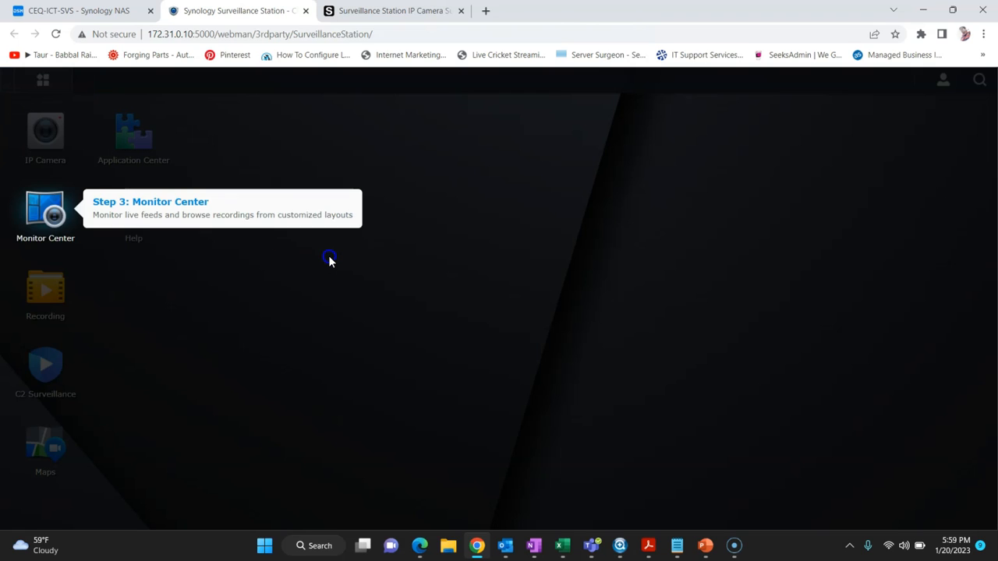
left_click(330, 260)
left_click(338, 254)
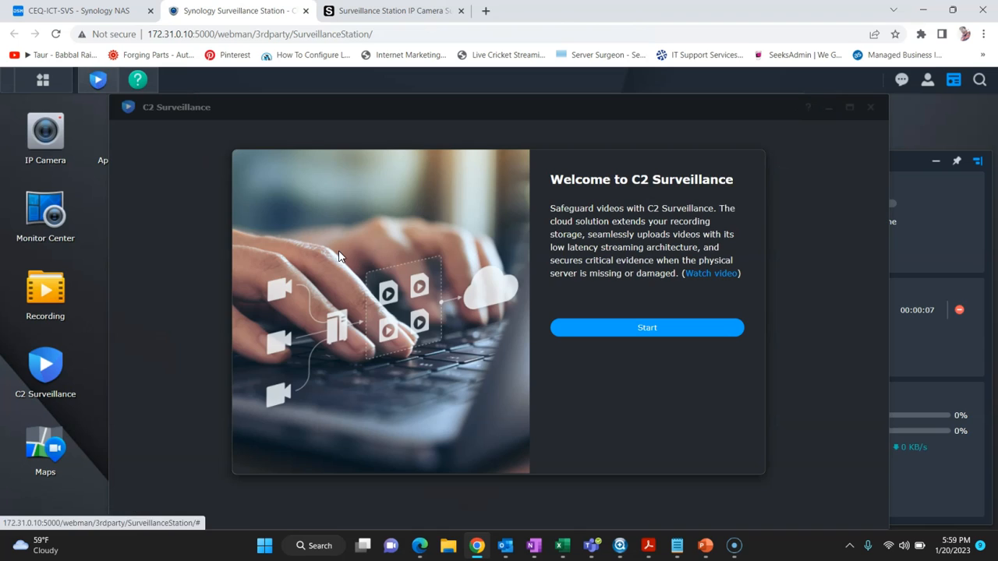
Step: Page through the C2 Surveillance introduction slides and close it
left_click(663, 334)
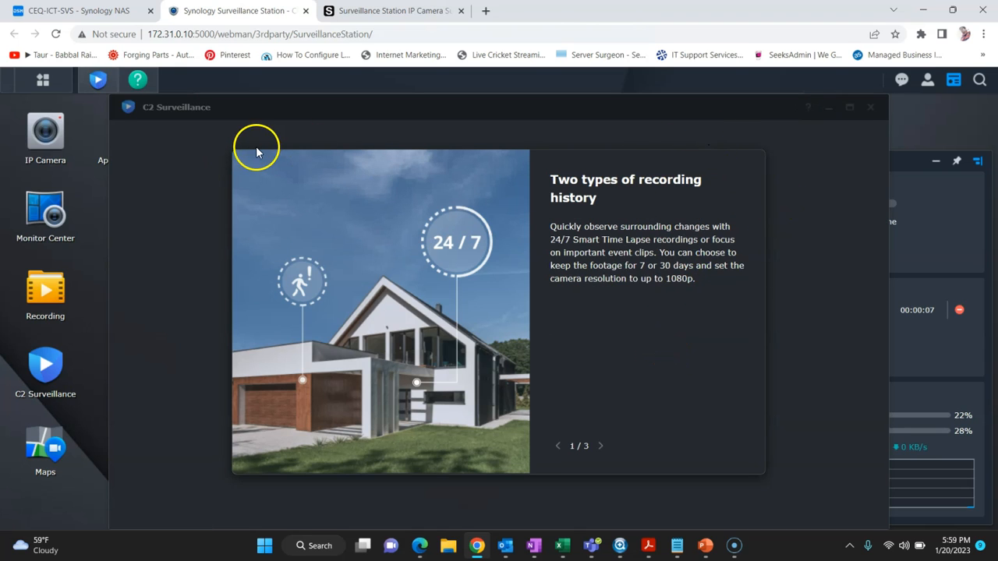
left_click(602, 448)
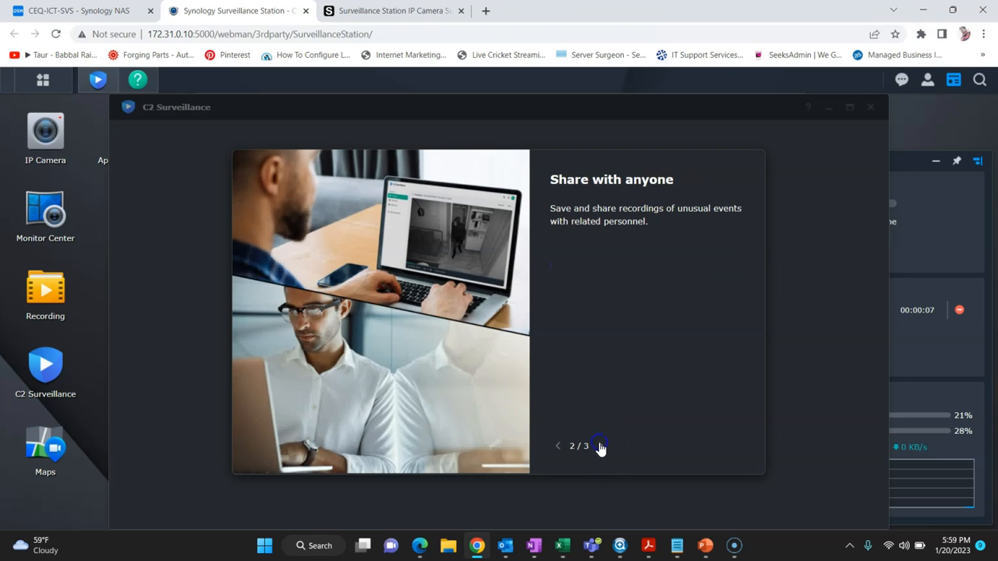
left_click(601, 446)
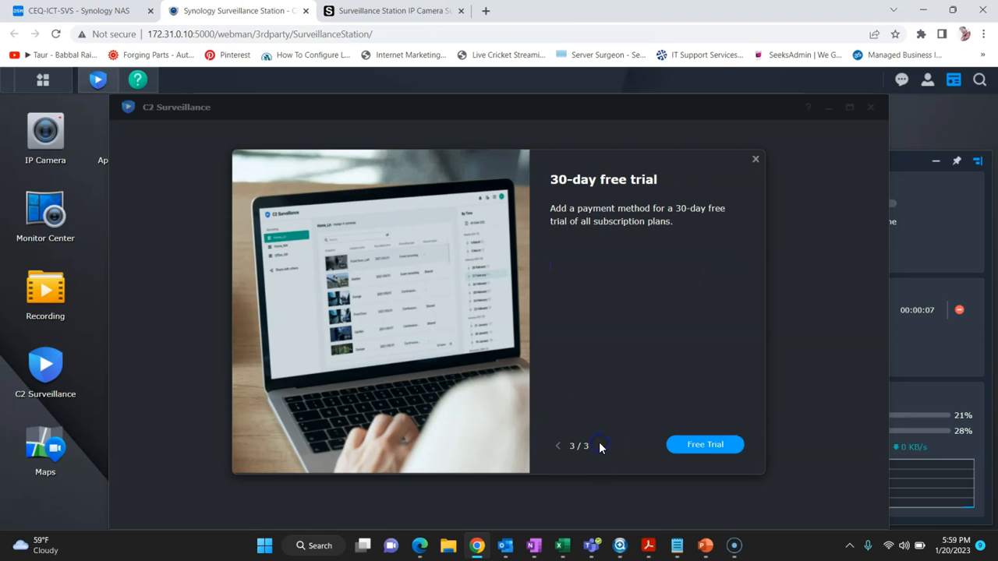
left_click(756, 159)
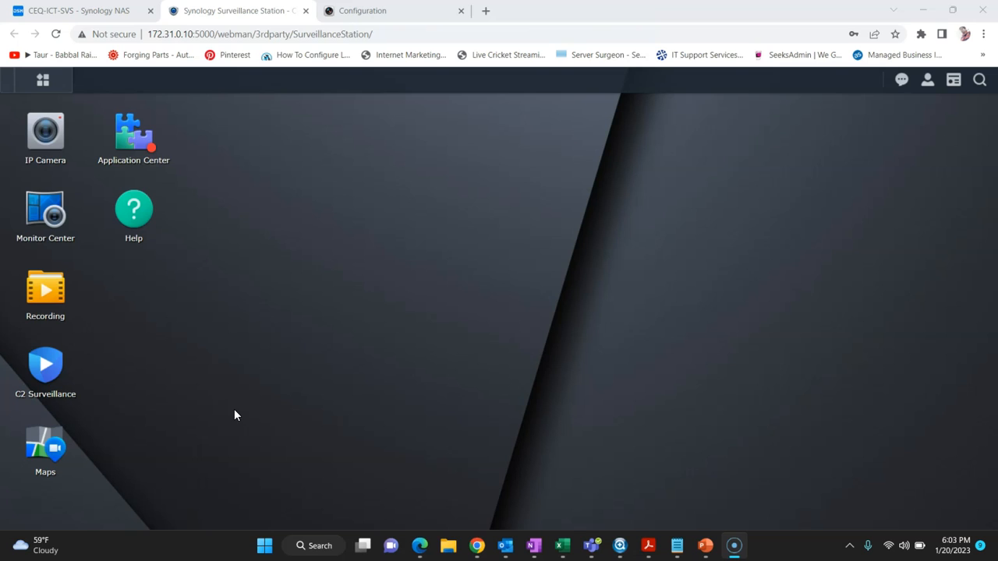
Step: In IP Camera, manually add Camera1 with brand HIKVISION at address 172.31.0.11
left_click(45, 133)
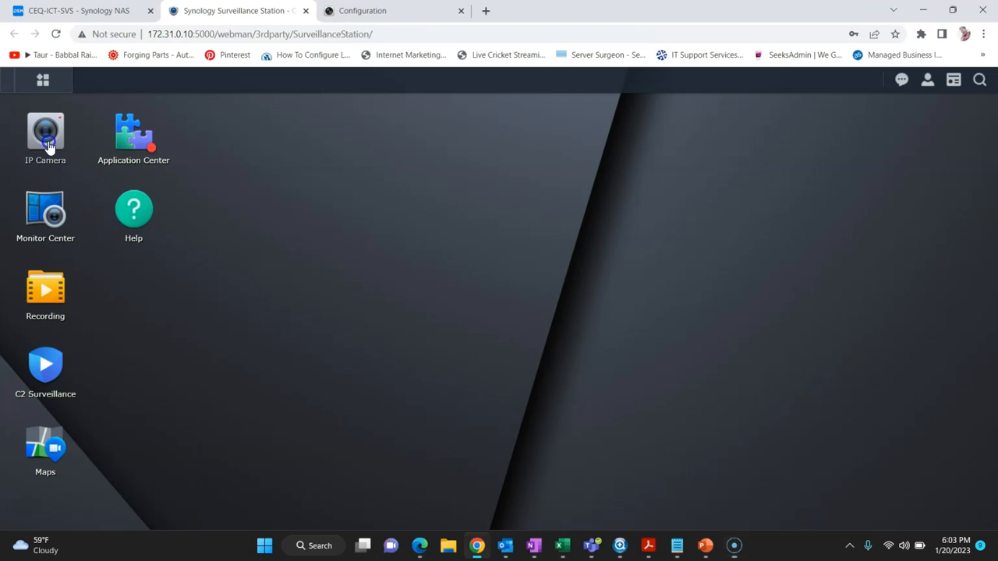
left_click(481, 388)
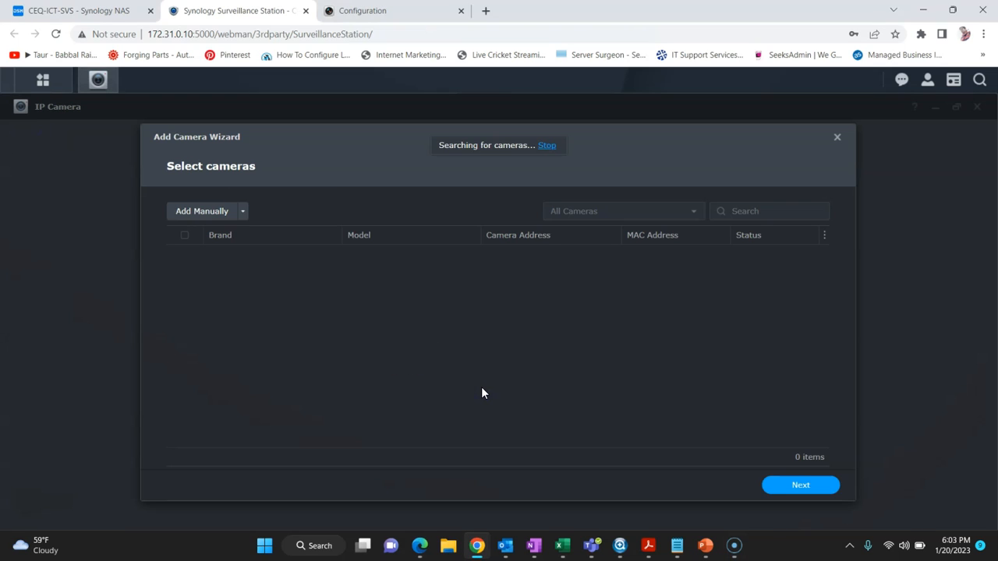
left_click(204, 214)
left_click(495, 194)
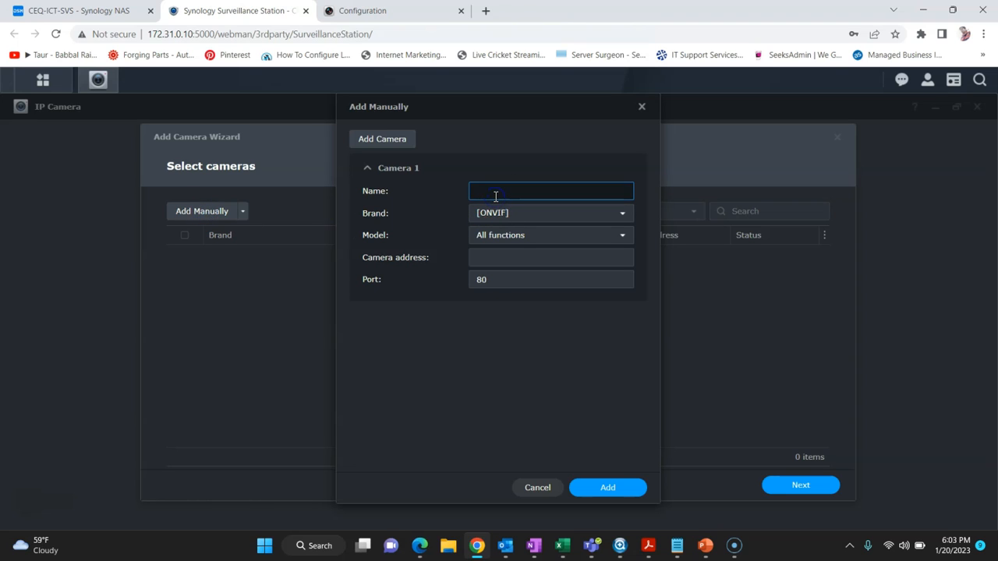
type("Camera1")
left_click(525, 209)
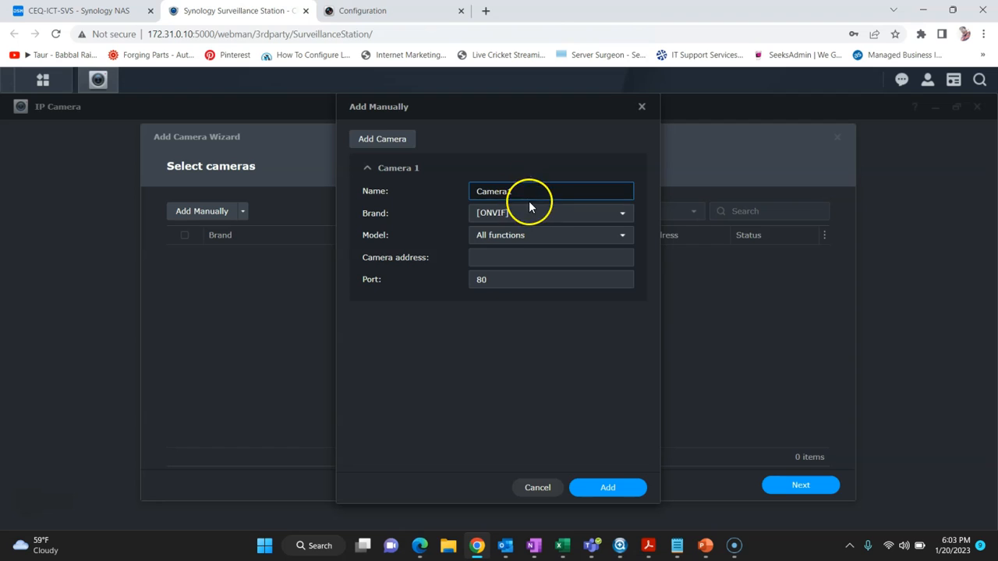
type("hik")
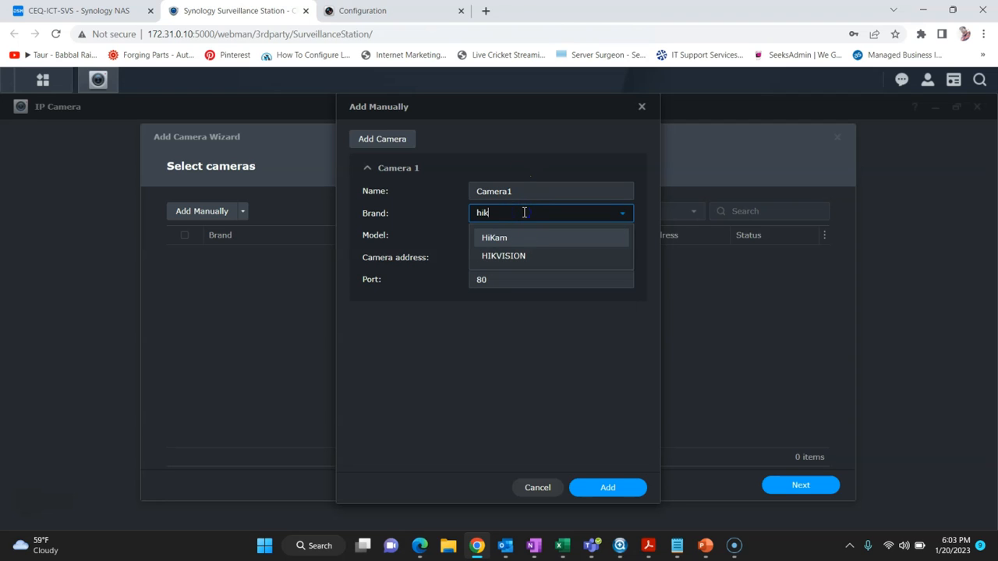
key("Down")
key("Return")
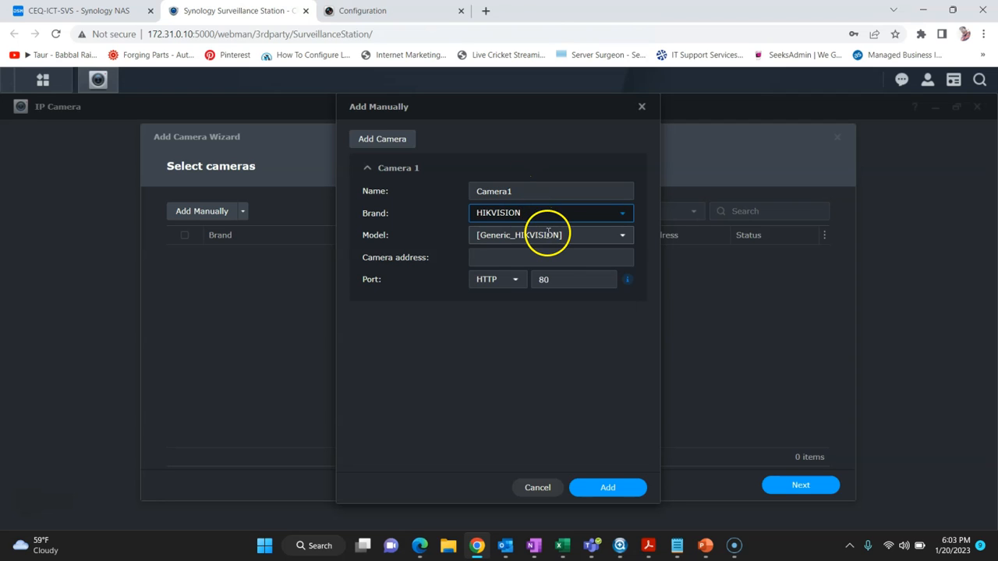
left_click(517, 258)
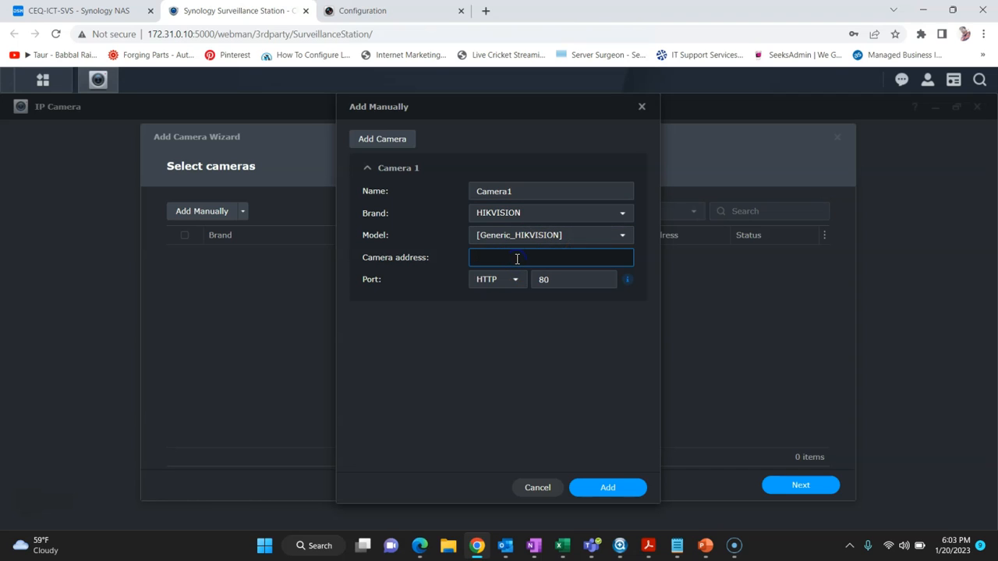
type("172.31.0.11")
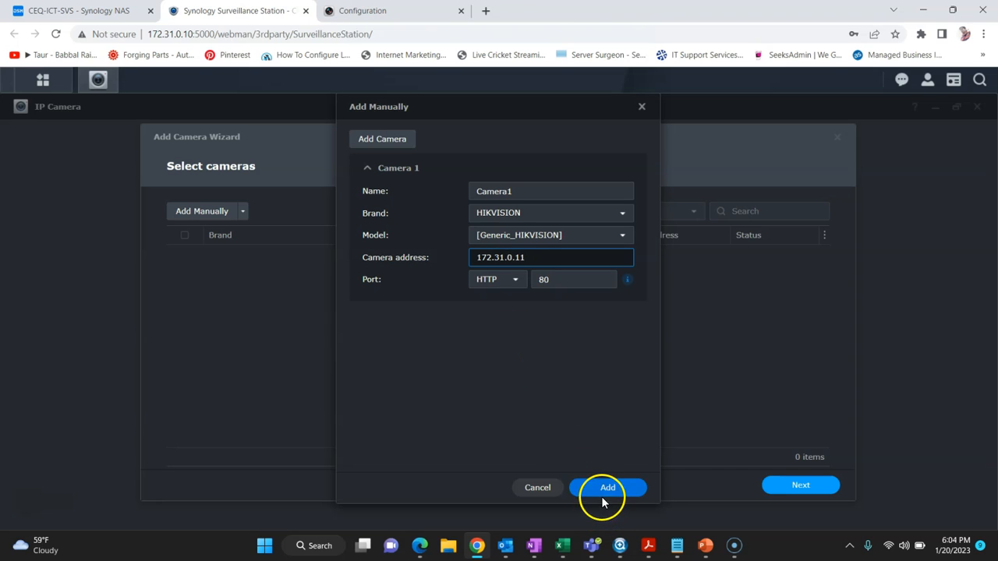
left_click(602, 494)
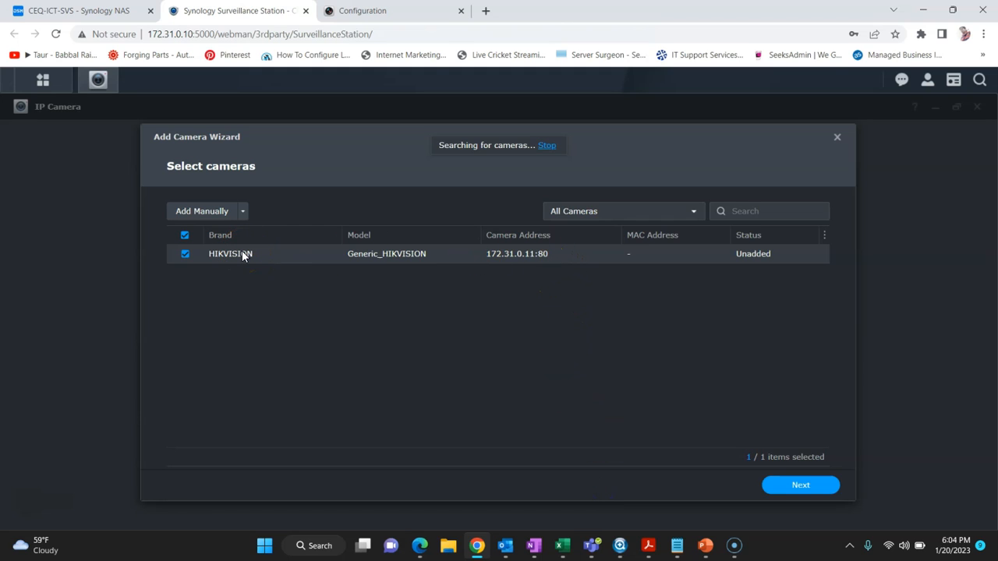
Step: Authenticate the found camera with the admin username and its password
left_click(820, 488)
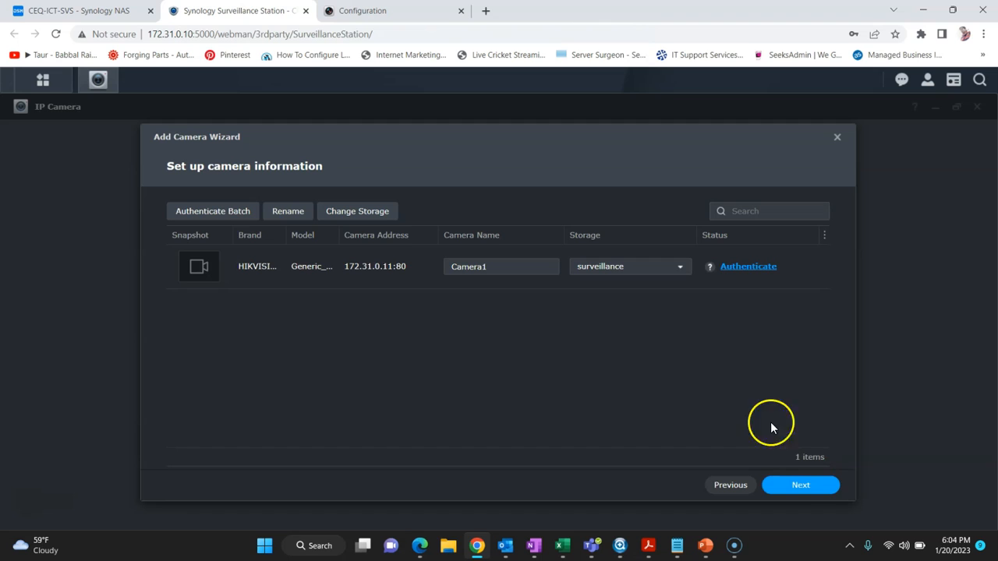
left_click(734, 269)
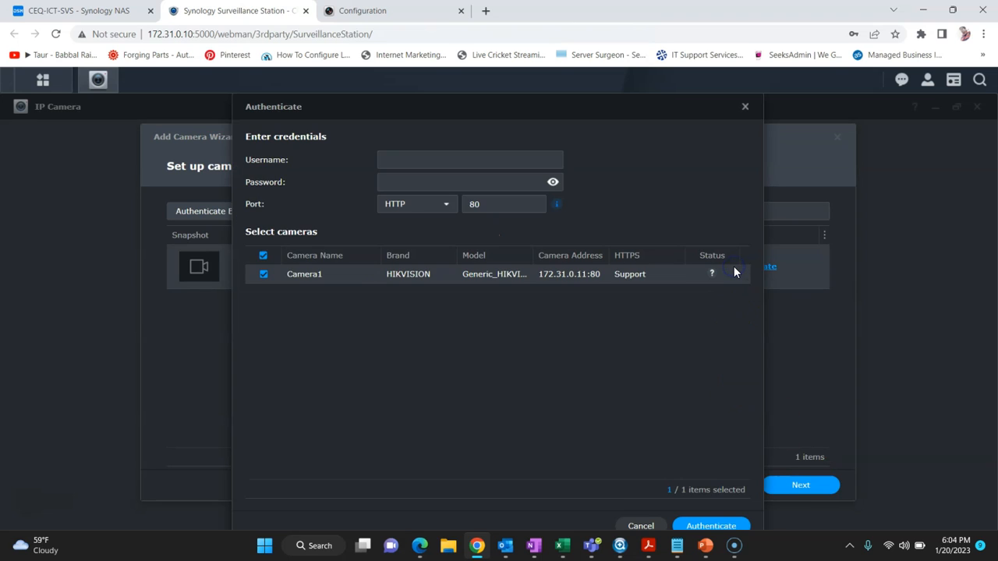
left_click(459, 166)
type("admin")
key("Tab")
type("••")
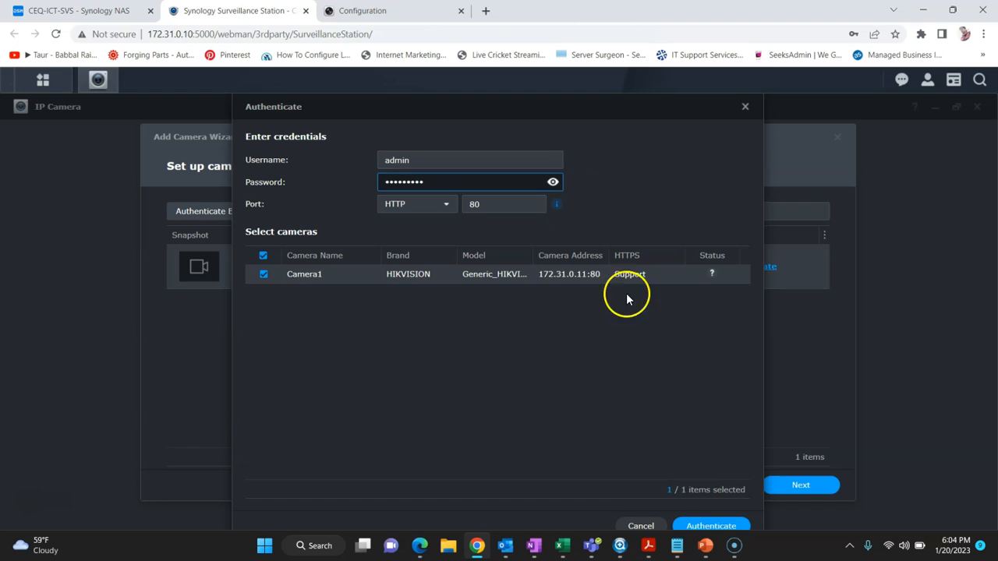
left_click(702, 524)
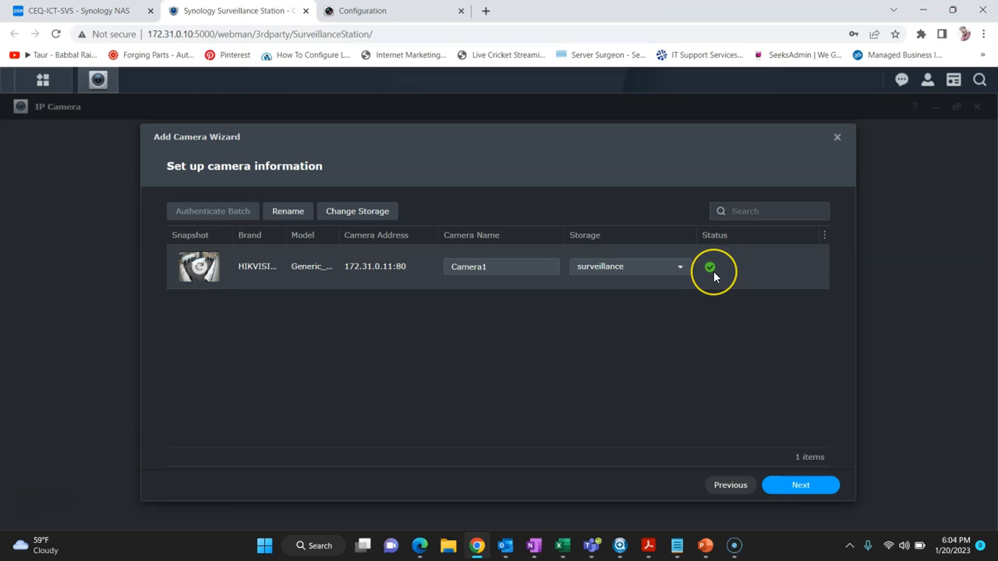
Step: Keep Quick Setup and finish adding Camera1 from the summary page
mouse_move(714, 276)
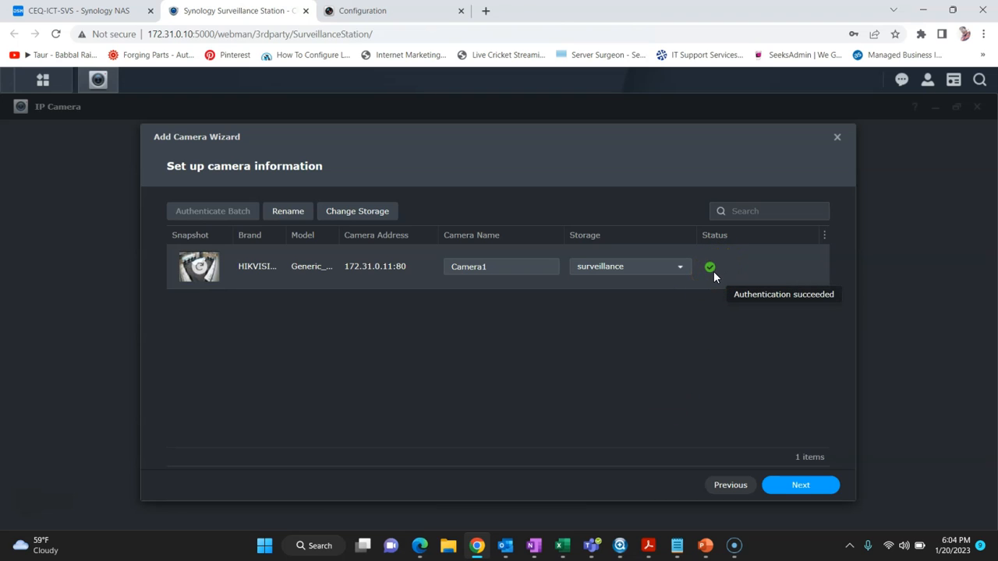
left_click(799, 491)
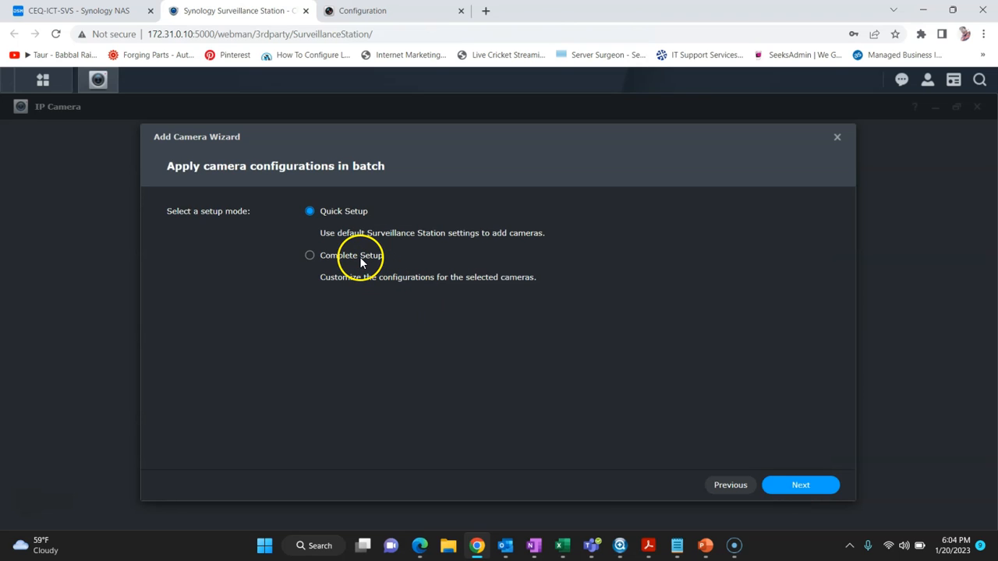
left_click(796, 489)
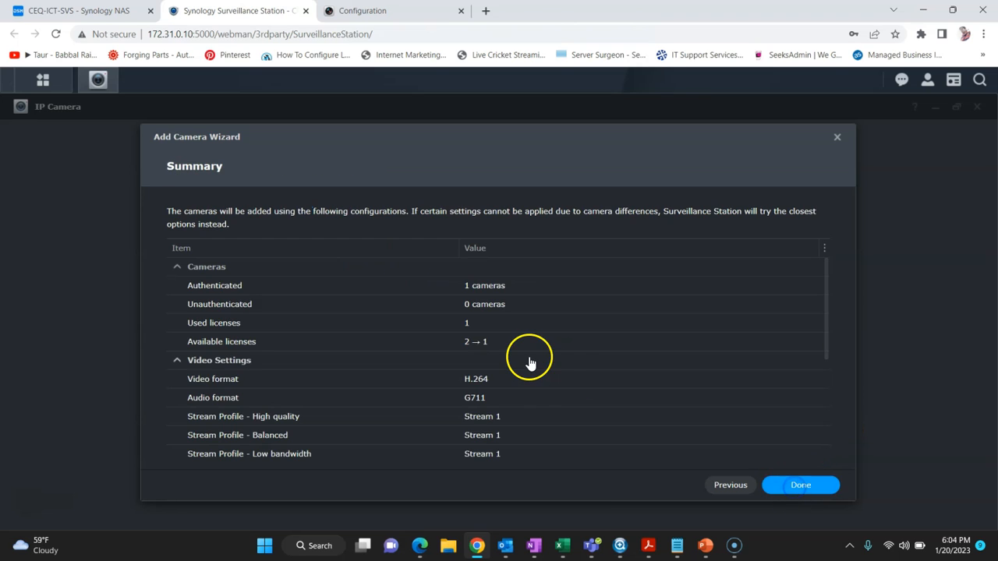
scroll(546, 371, "down", 5)
left_click(807, 487)
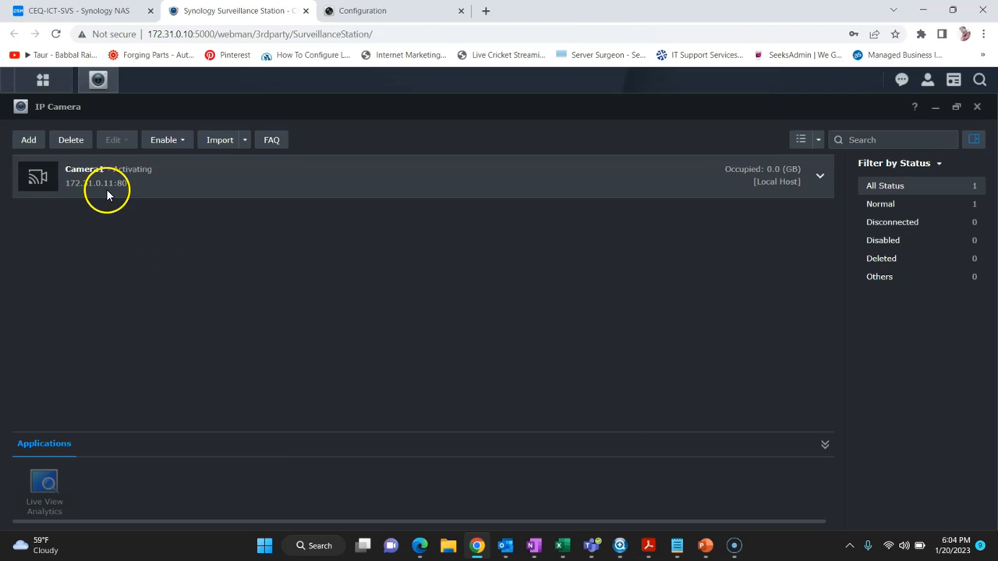
Step: Start a manual camera entry and name it Camera2
left_click(39, 141)
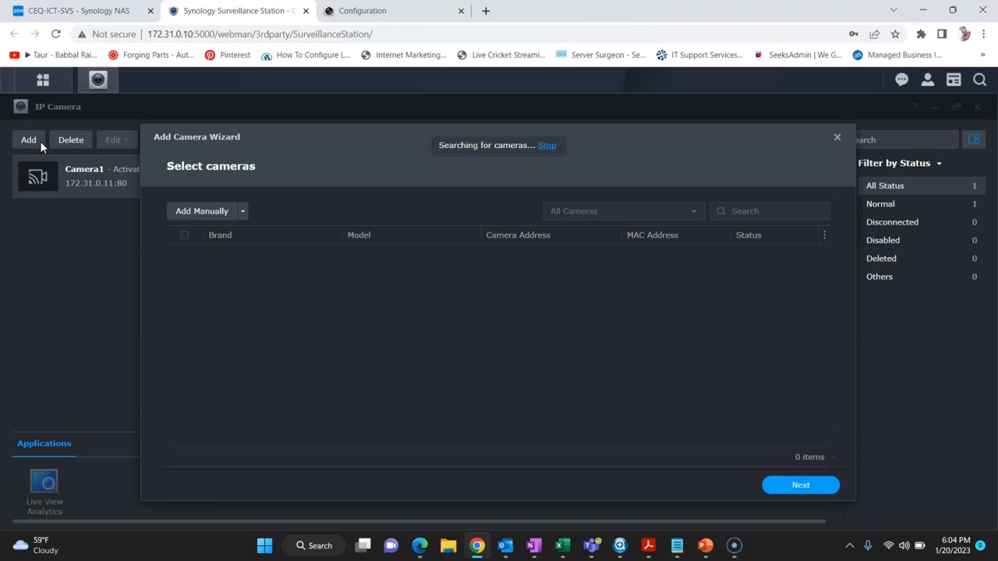
left_click(199, 210)
left_click(560, 192)
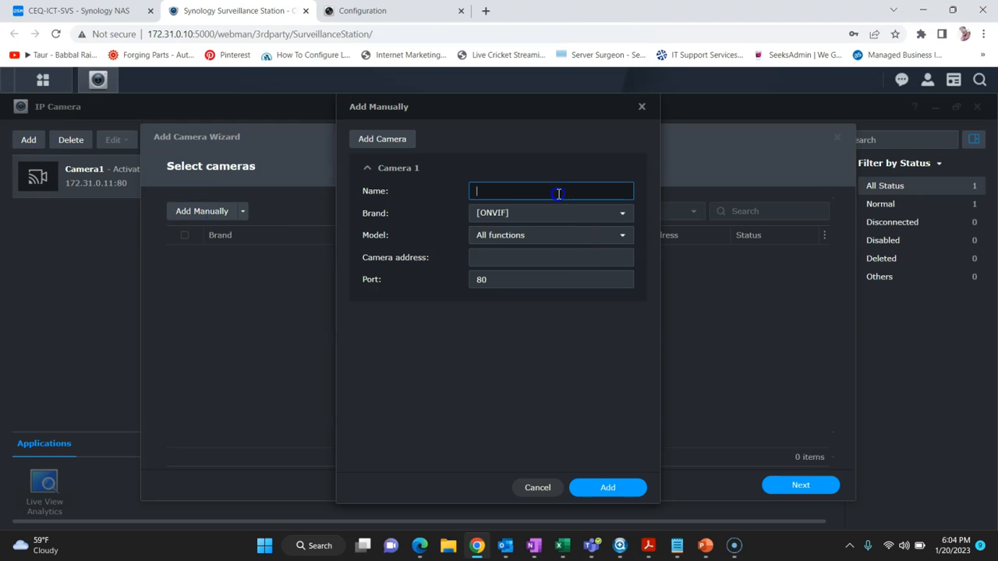
type("172.16")
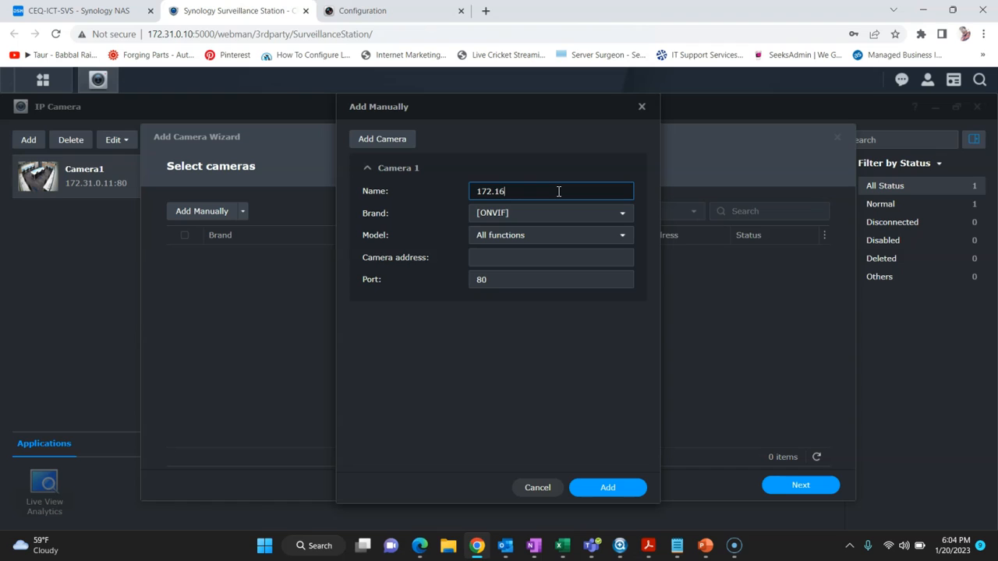
key("BackSpace")
key("BackSpace")
type("31.")
key("BackSpace")
key("BackSpace")
key("BackSpace")
key("BackSpace")
key("BackSpace")
key("BackSpace")
key("BackSpace")
type("Camera-2")
key("BackSpace")
key("BackSpace")
type("2")
Step: Set brand HIKVISION and address 172.31.0.12, then add Camera2 to the list
left_click(622, 218)
type("hit")
key("BackSpace")
type("k")
key("Down")
key("Return")
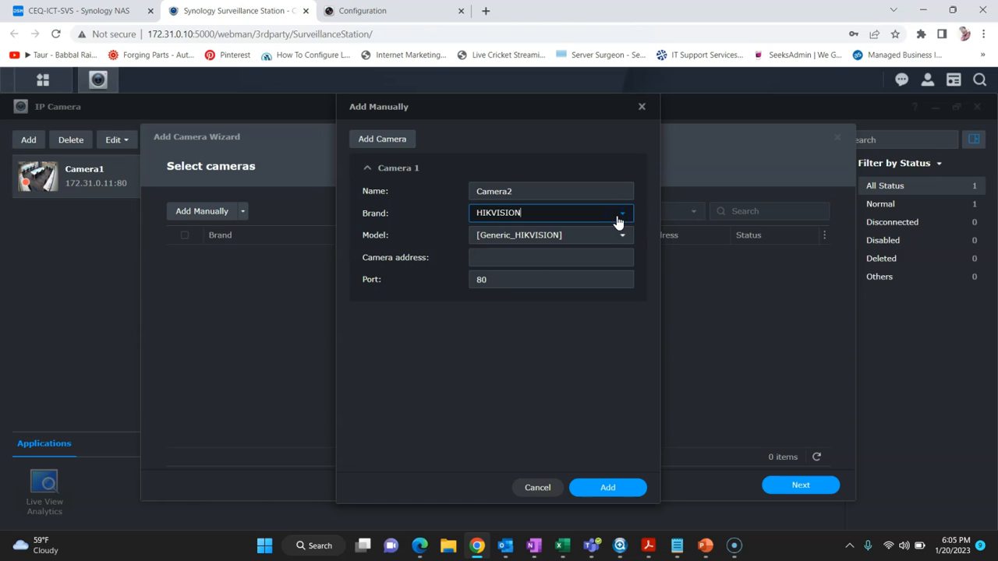
left_click(566, 261)
type("172.31.0.12")
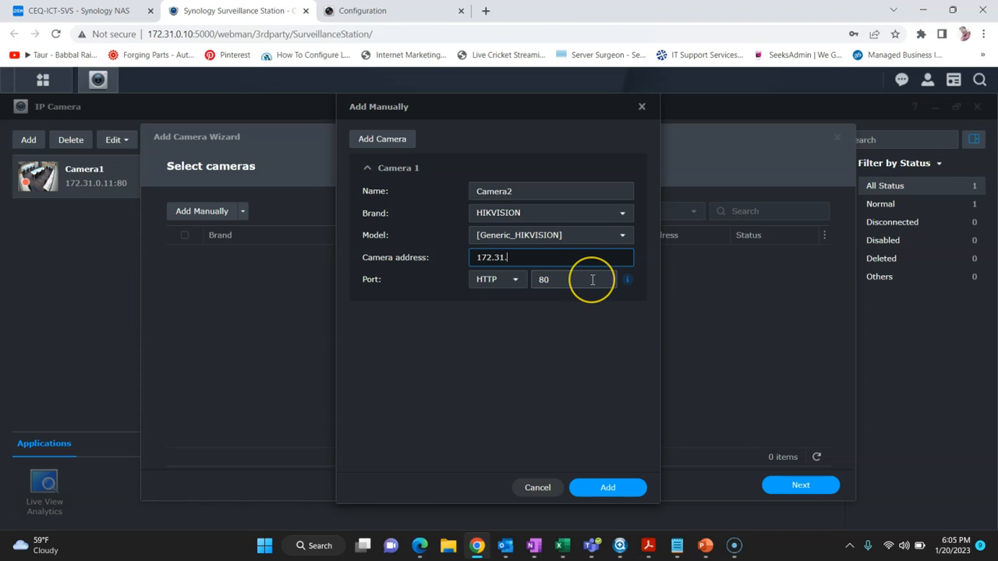
left_click(586, 486)
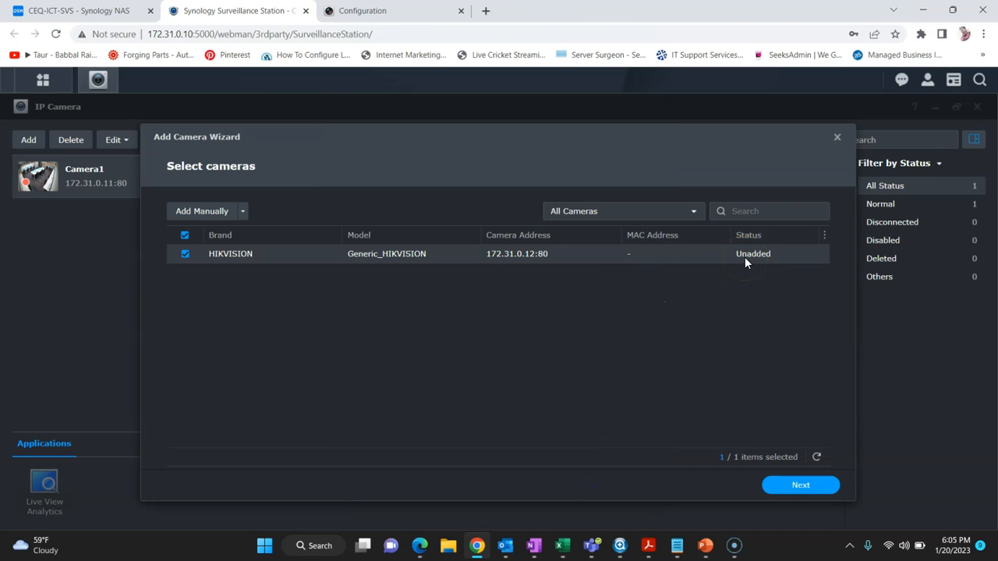
Step: Authenticate Camera2 with the admin username and its password
left_click(791, 488)
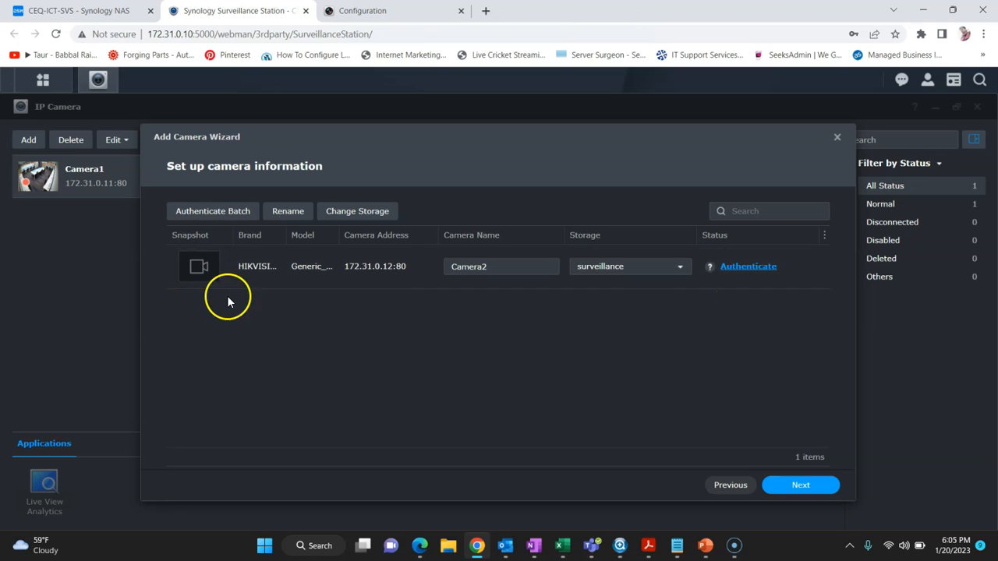
left_click(722, 269)
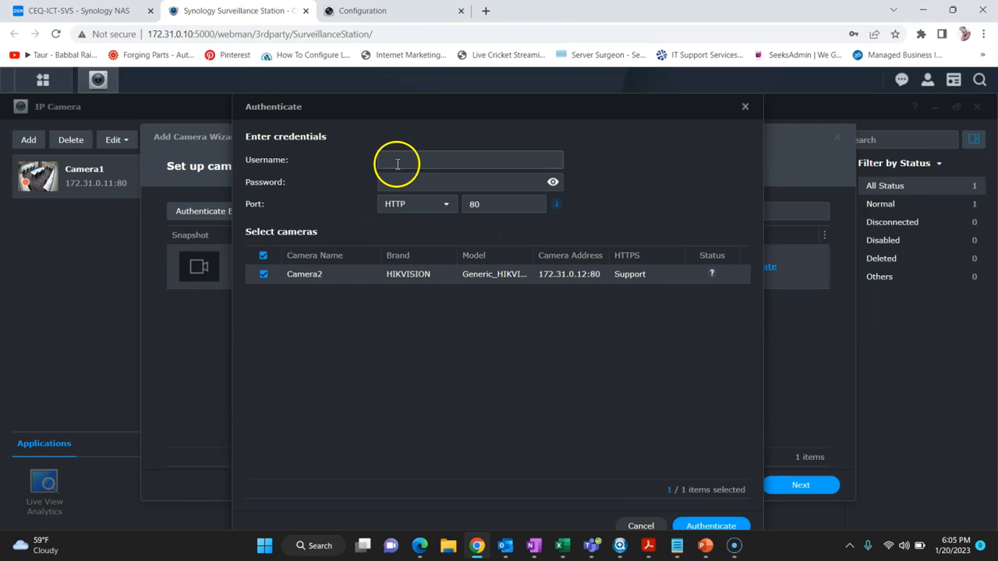
left_click(398, 164)
type("admin")
key("Tab")
type("admi")
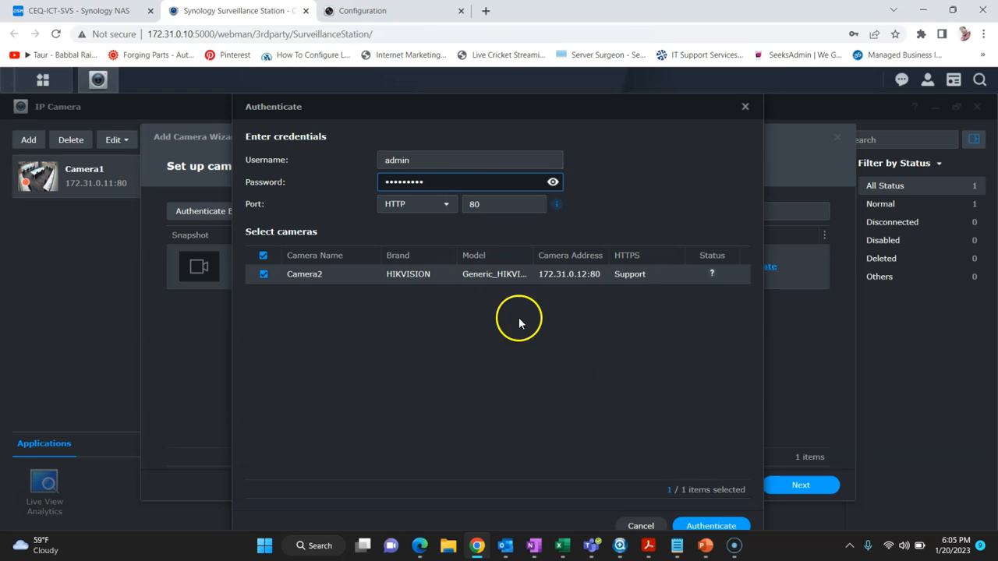
left_click(713, 526)
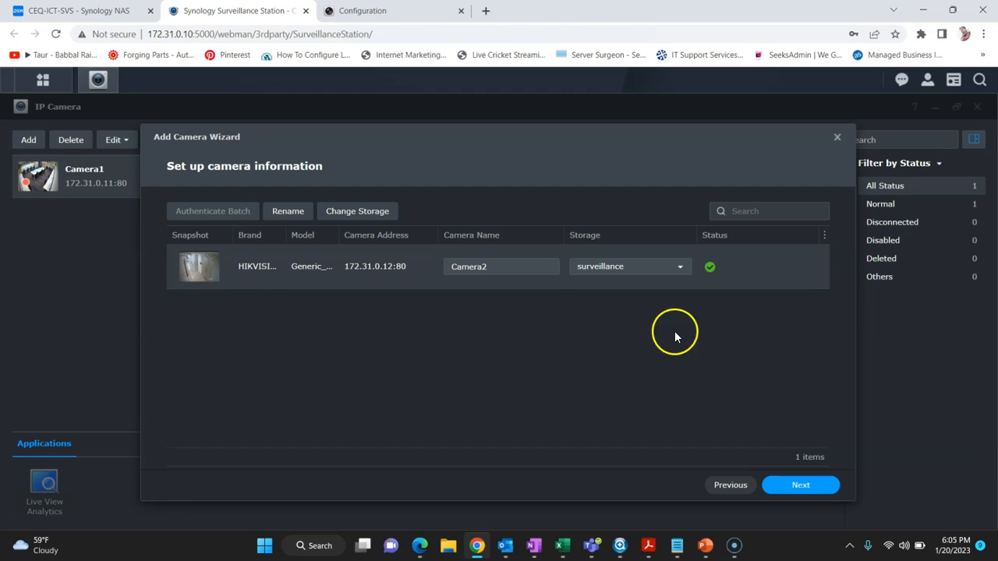
Step: Keep Quick Setup as the setup mode and finish adding Camera2
left_click(791, 487)
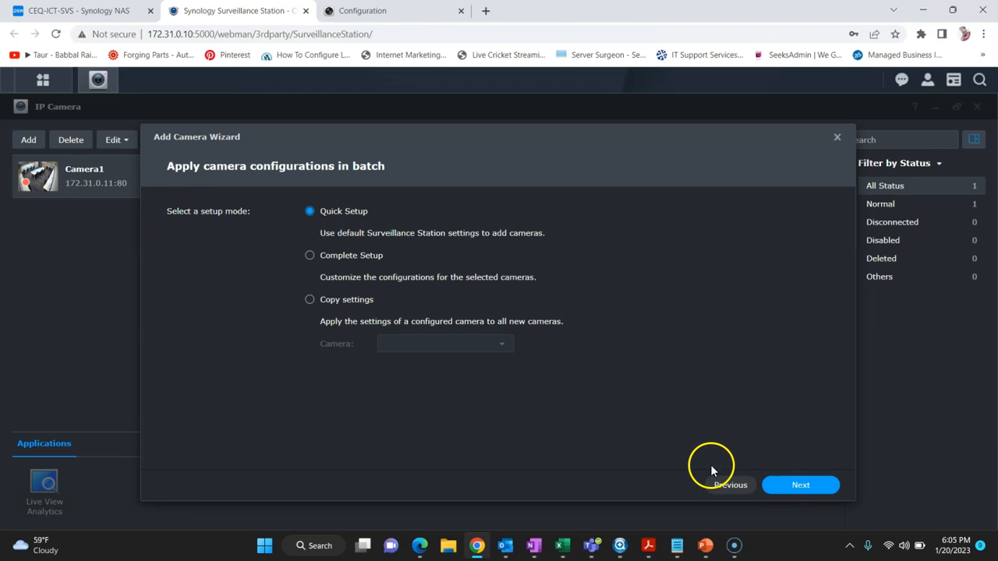
left_click(312, 305)
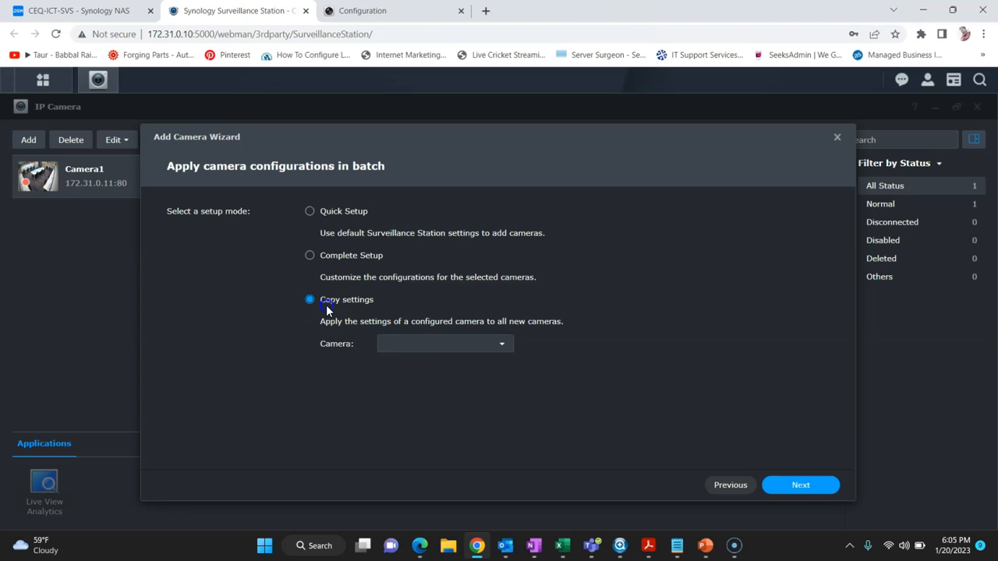
left_click(430, 355)
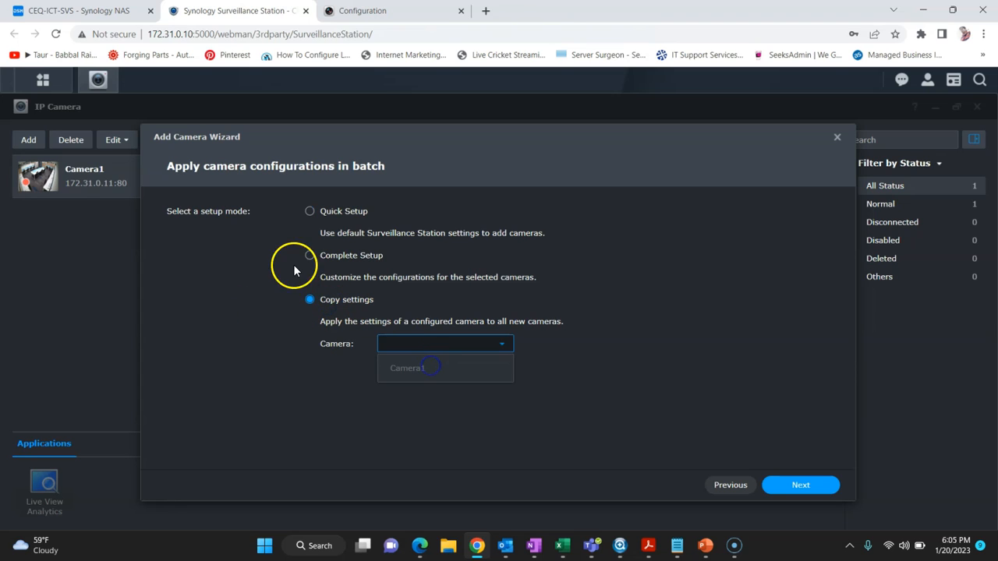
left_click(310, 212)
left_click(799, 488)
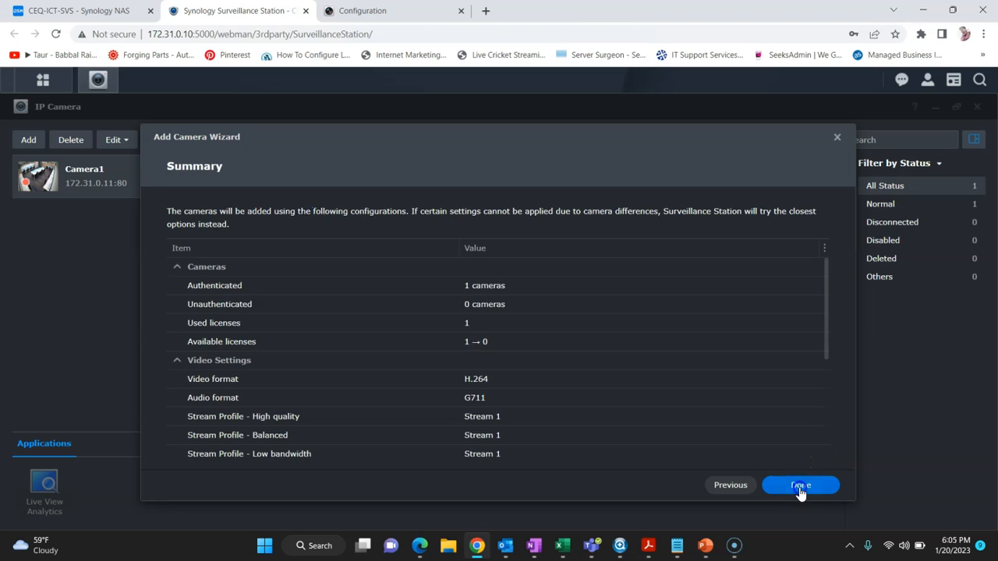
left_click(800, 486)
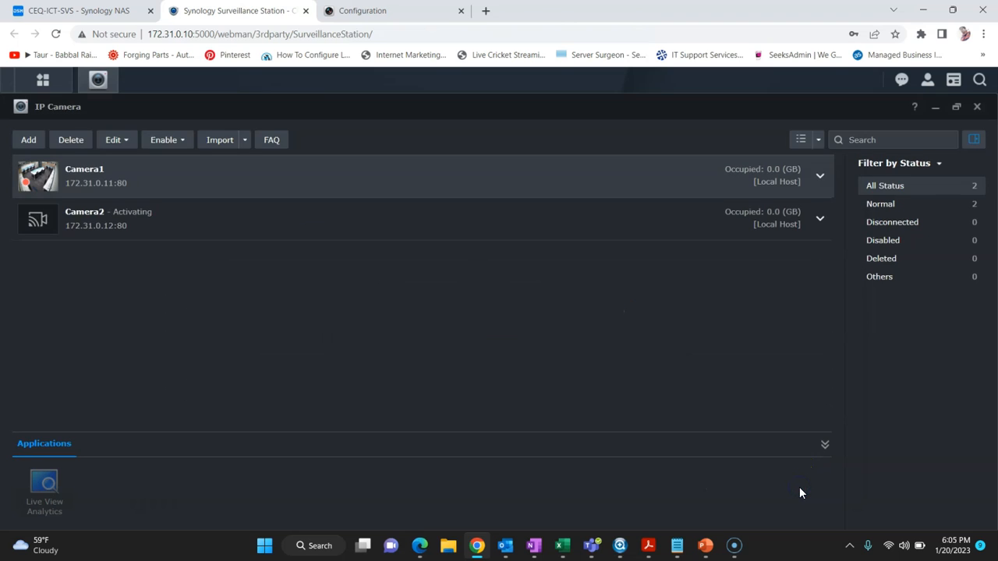
Step: Start a manual camera entry named camera3
left_click(30, 141)
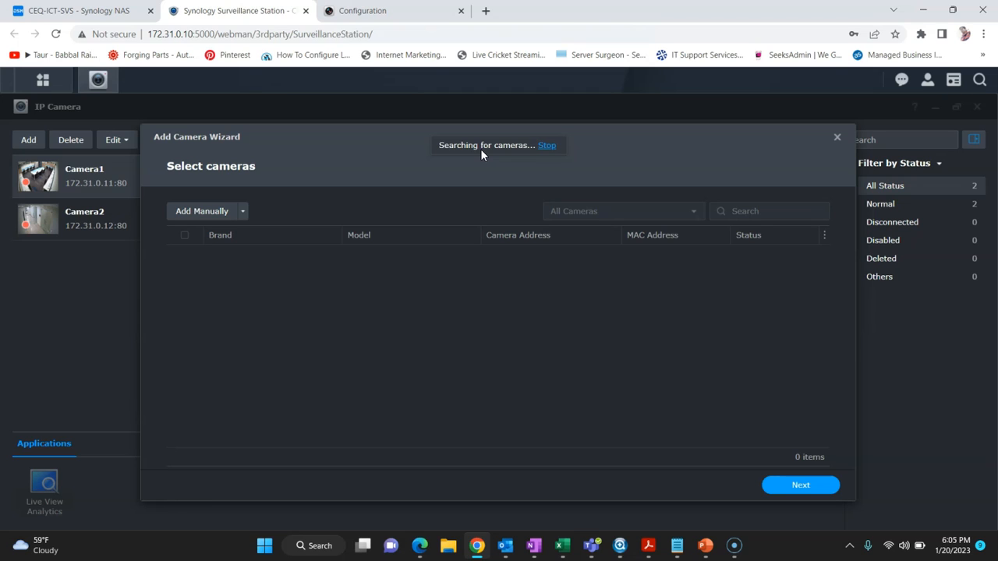
left_click(240, 213)
left_click(218, 238)
left_click(521, 191)
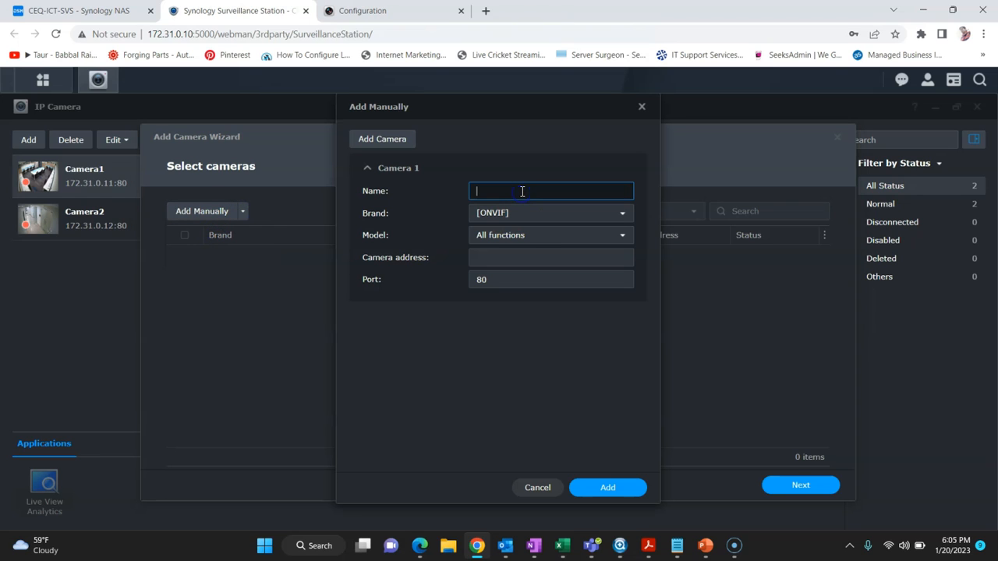
type("camera3")
Step: Set brand HIKVISION at 172.31.0.13, add camera3, and proceed to the license warning
key("Tab")
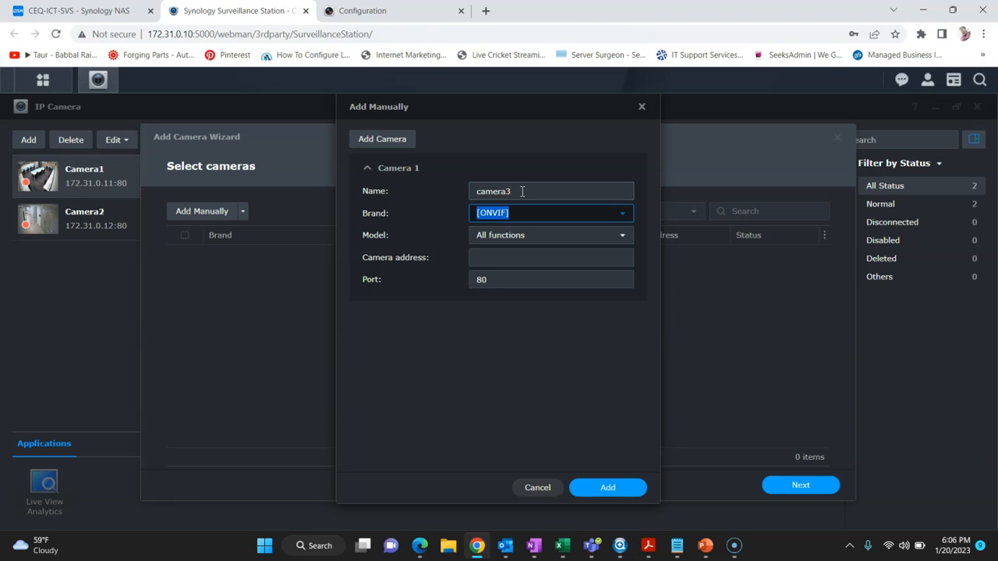
type("hit")
key("BackSpace")
type("k")
key("Down")
key("Tab")
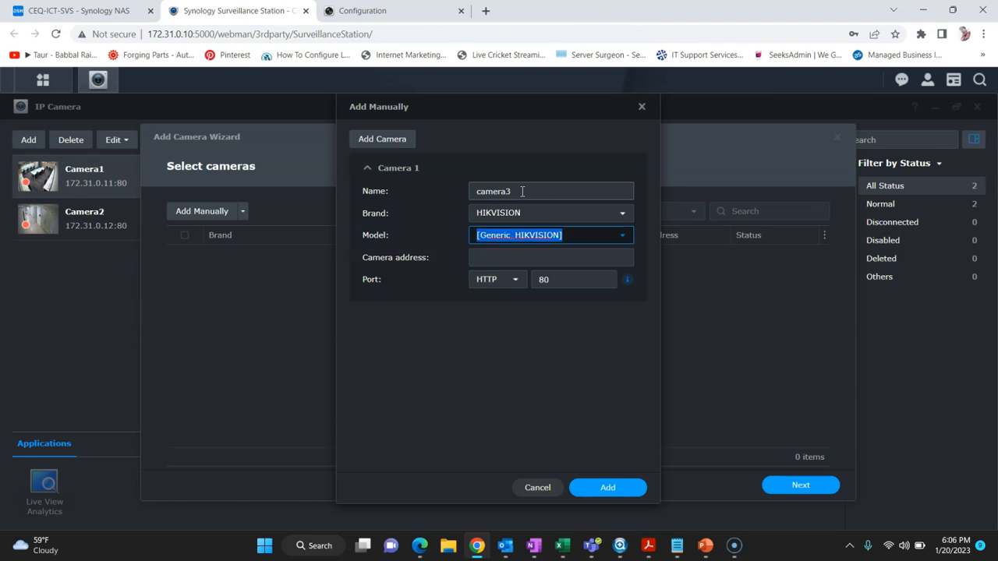
key("Tab")
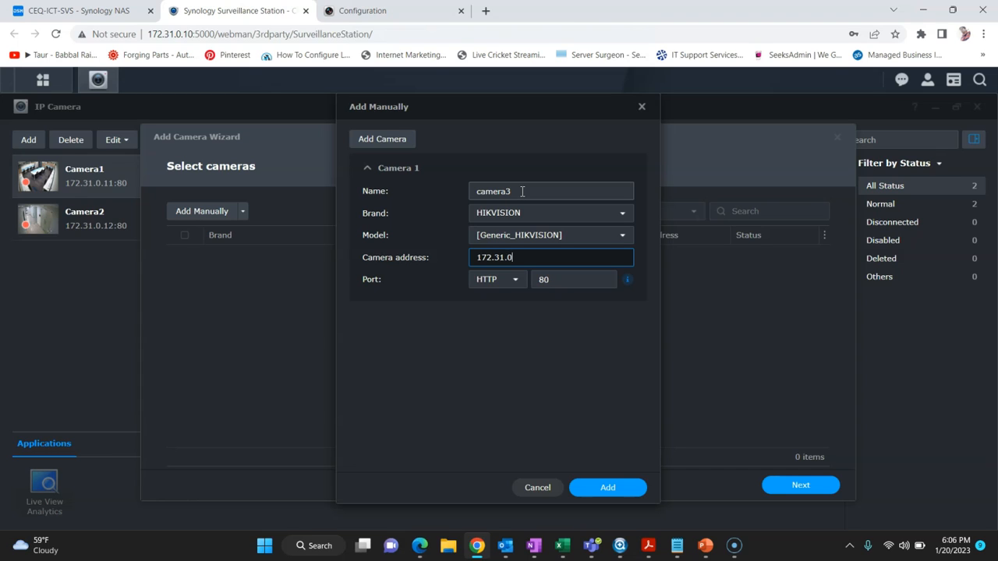
left_click(605, 487)
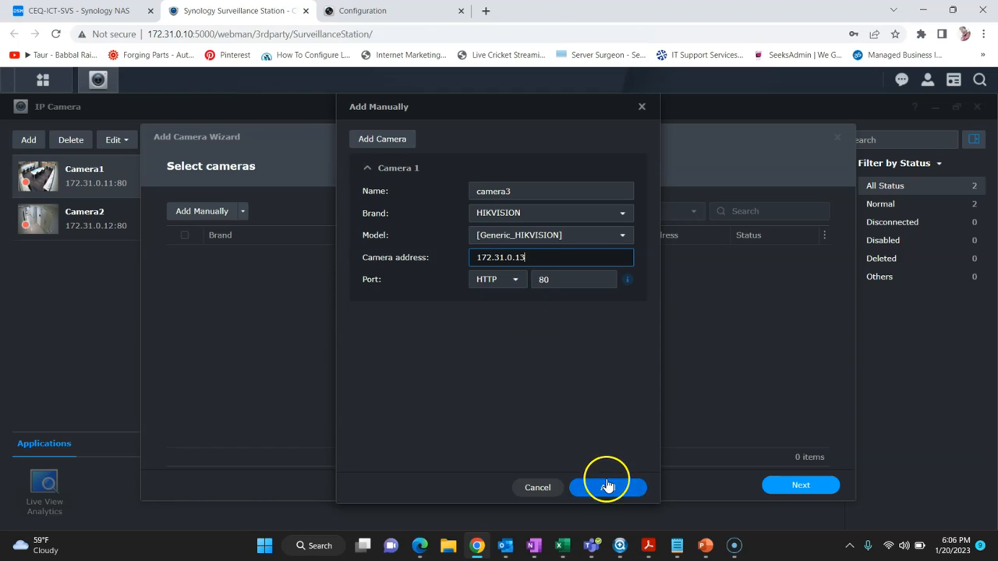
left_click(772, 489)
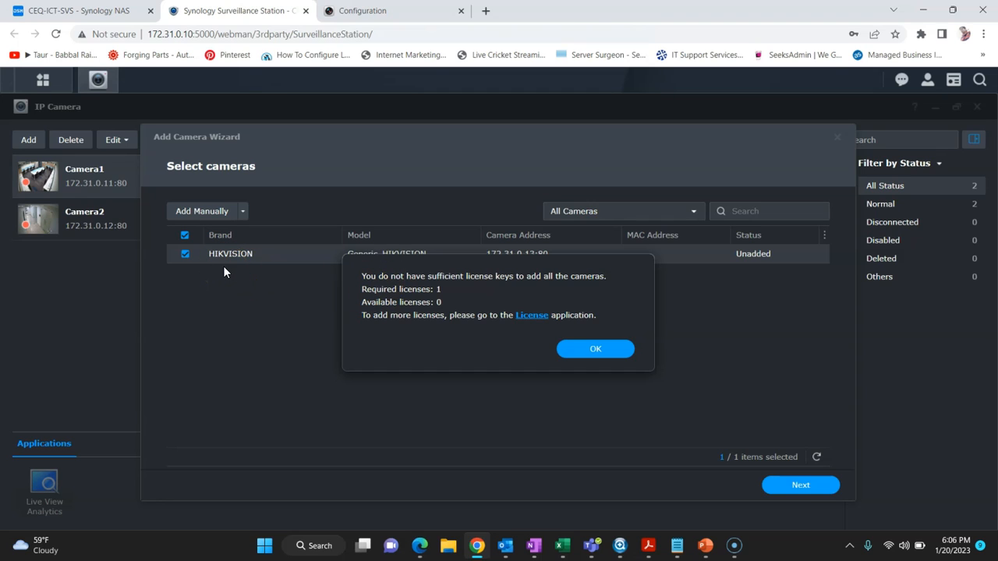
Step: Open License, start adding a key, and accept the license agreement
left_click(536, 316)
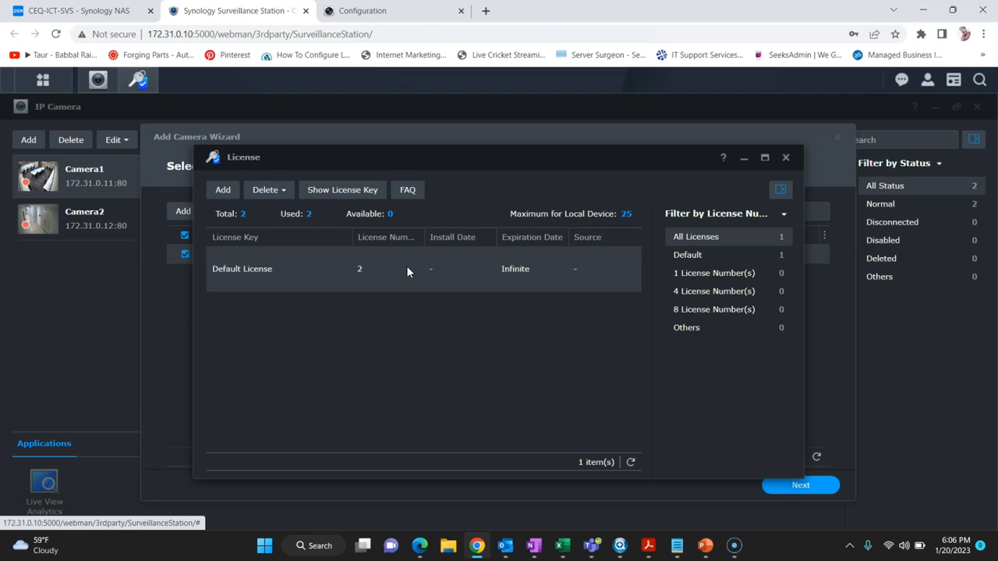
left_click(223, 190)
left_click(295, 402)
left_click(690, 445)
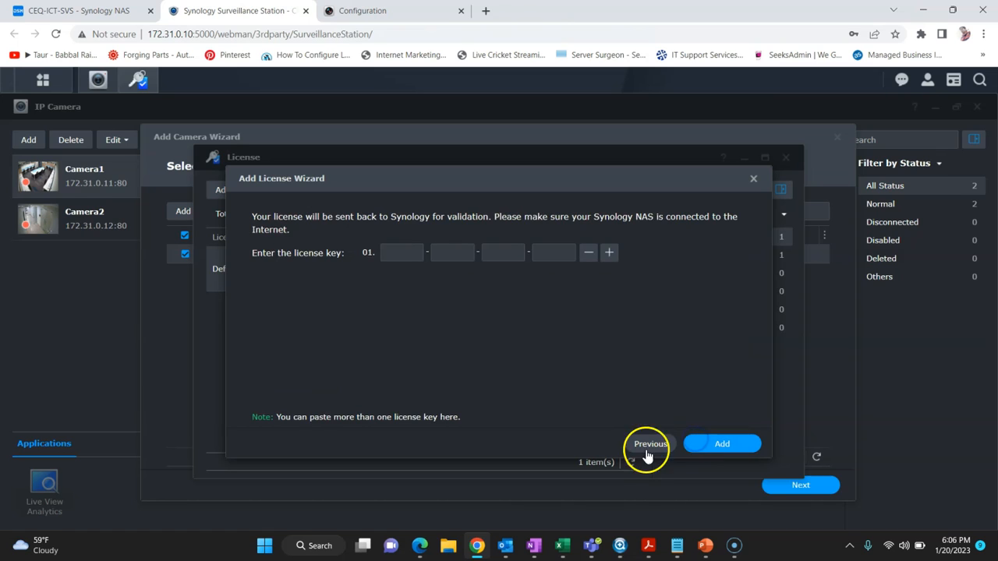
Step: Paste the first license key from the notes and activate the 8-camera license
left_click(677, 546)
left_click_drag(137, 72, 14, 63)
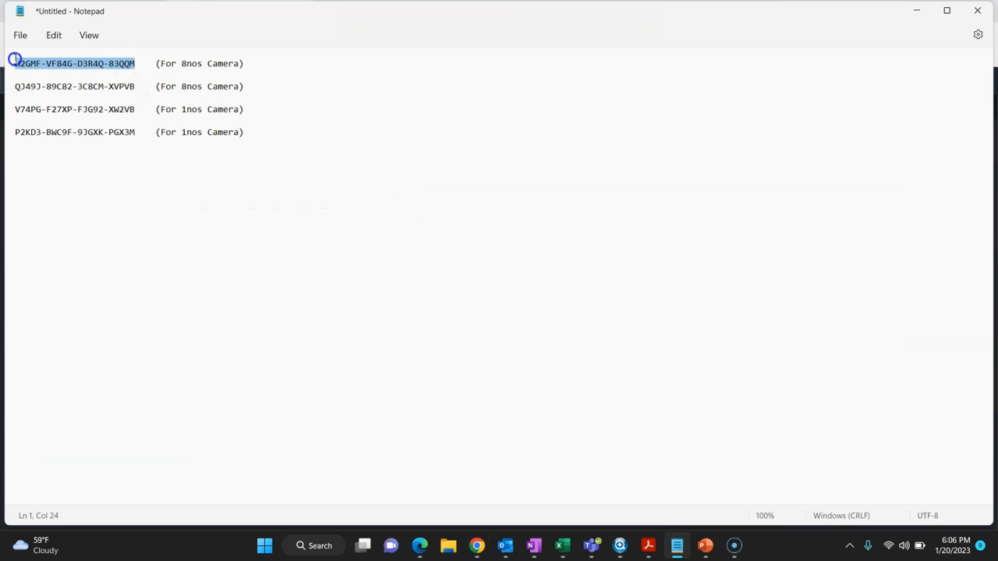
left_click(925, 15)
left_click(414, 251)
key("ctrl+v")
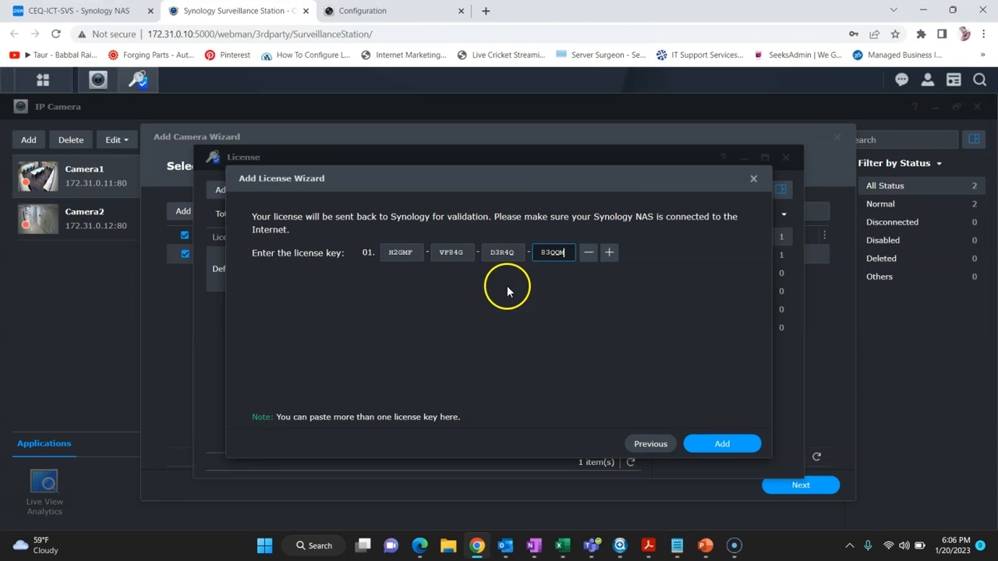
left_click(725, 443)
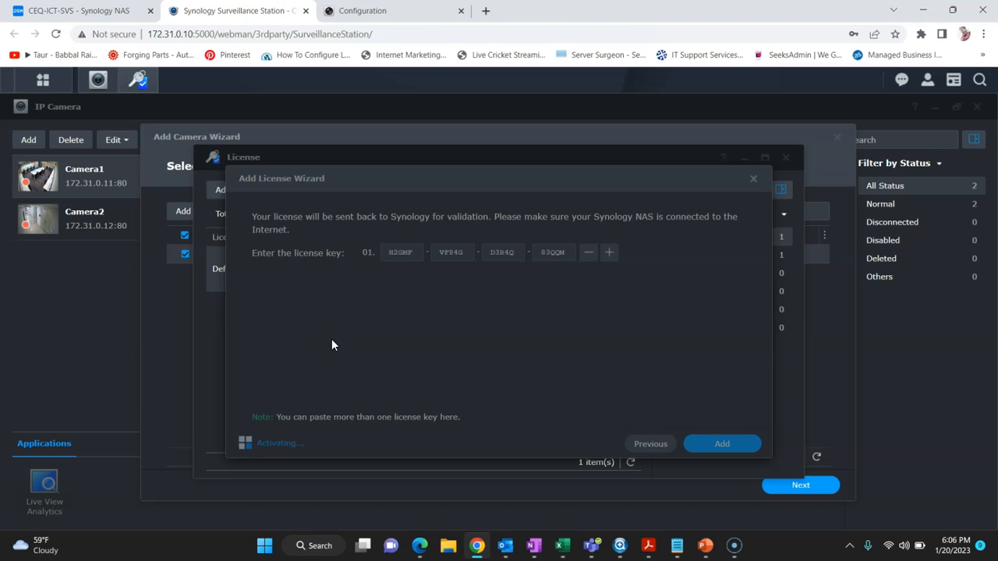
left_click(281, 292)
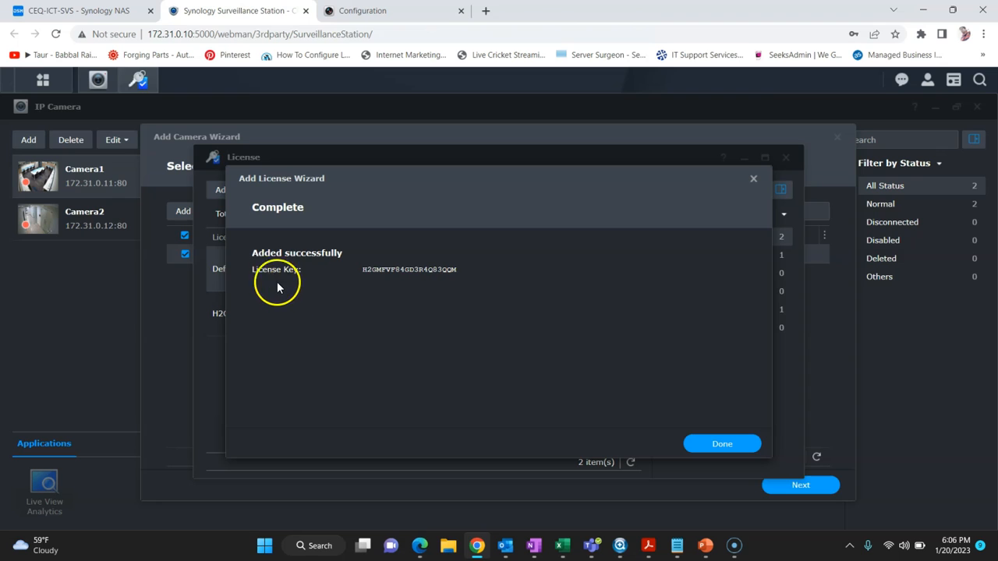
left_click(725, 442)
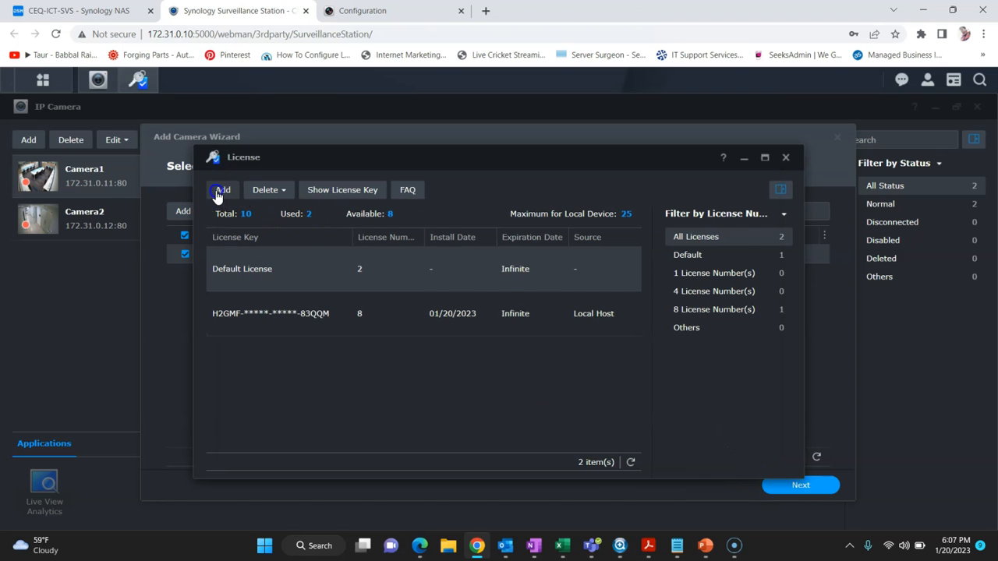
Step: Activate the second license key copied from the Notepad list
left_click(222, 190)
left_click(351, 399)
left_click(710, 442)
key("alt+Tab")
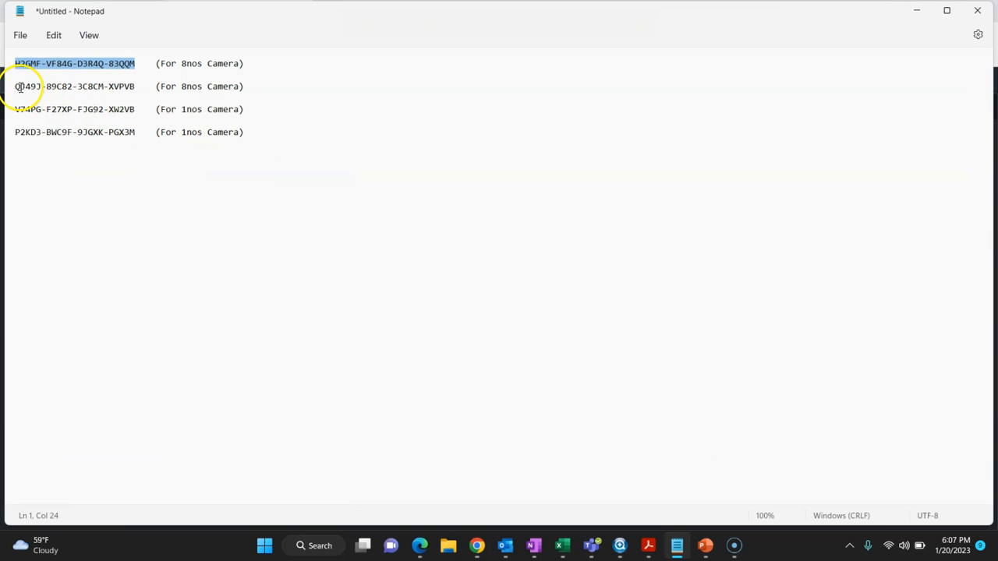
triple_click(92, 88)
left_click_drag(137, 86, 16, 87)
key("ctrl+c")
key("alt+Tab")
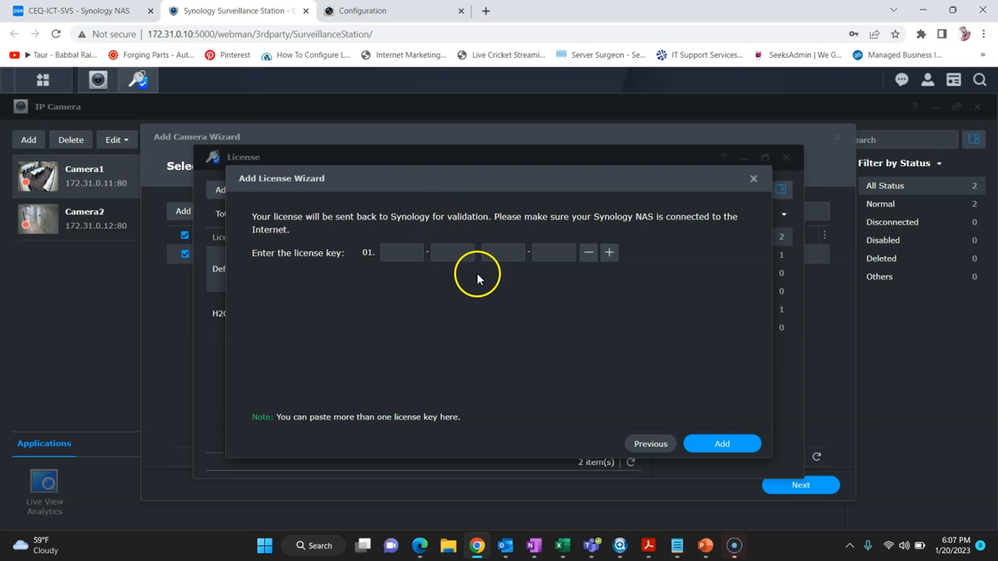
left_click(393, 251)
key("ctrl+v")
left_click(705, 442)
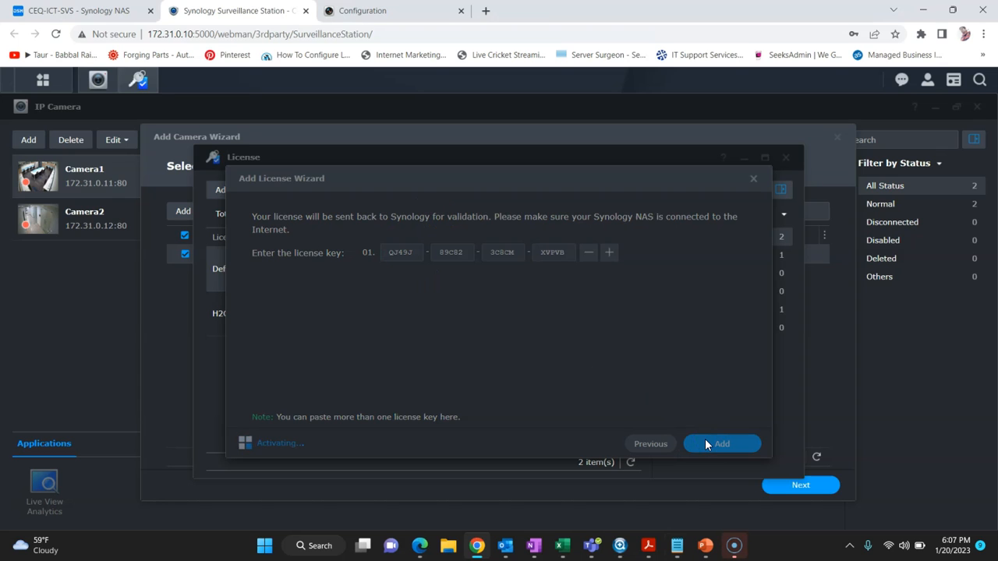
left_click(707, 446)
Step: Activate the third license key from the Notepad list
left_click(219, 187)
key("alt+Tab")
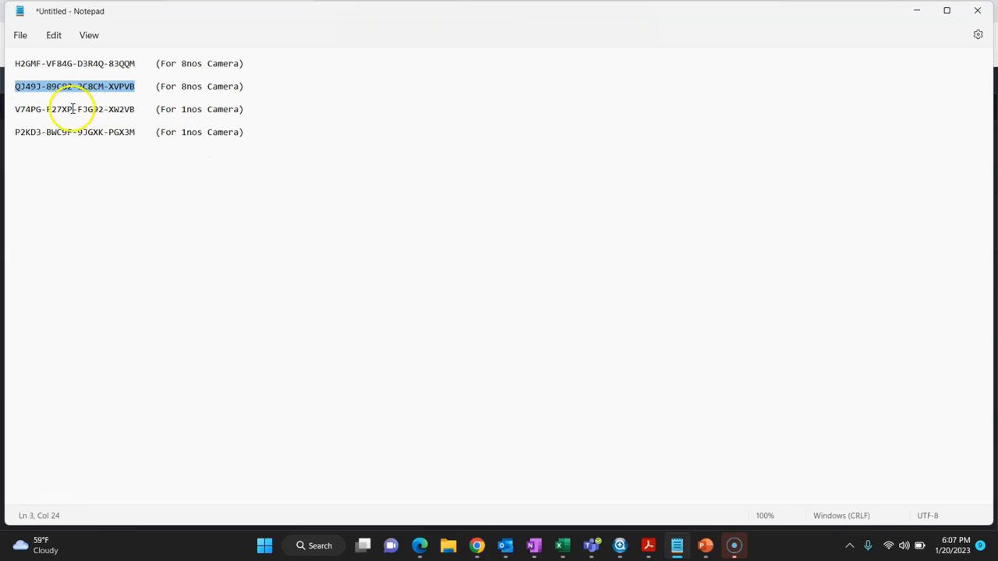
left_click_drag(15, 107, 135, 107)
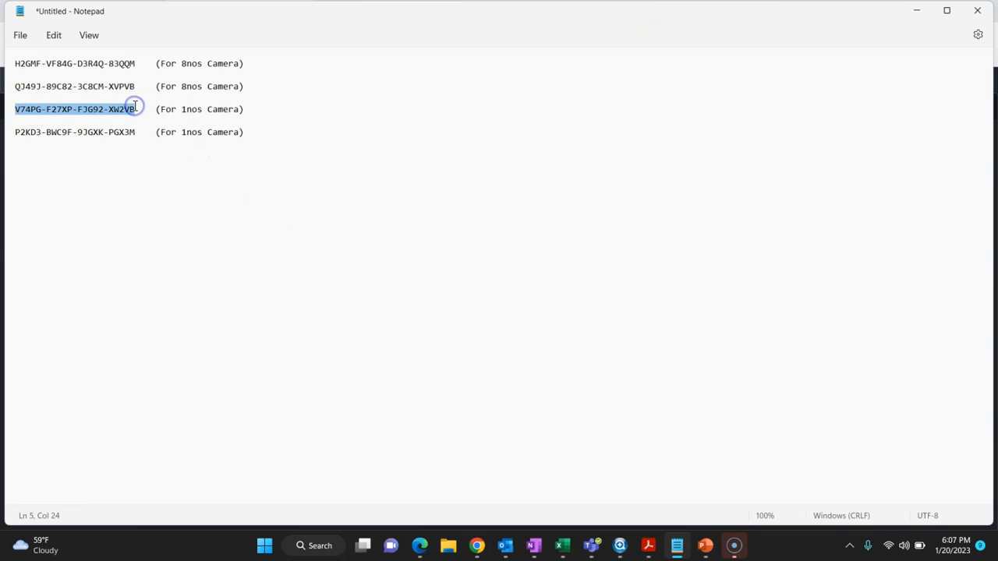
key("alt+Tab")
left_click(353, 399)
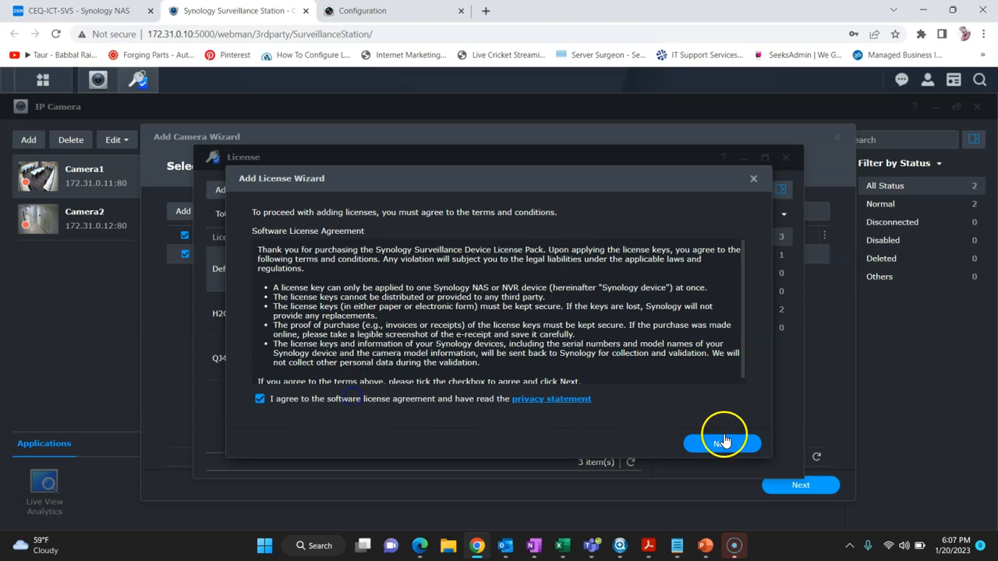
left_click(726, 442)
key("ctrl+v")
left_click(725, 443)
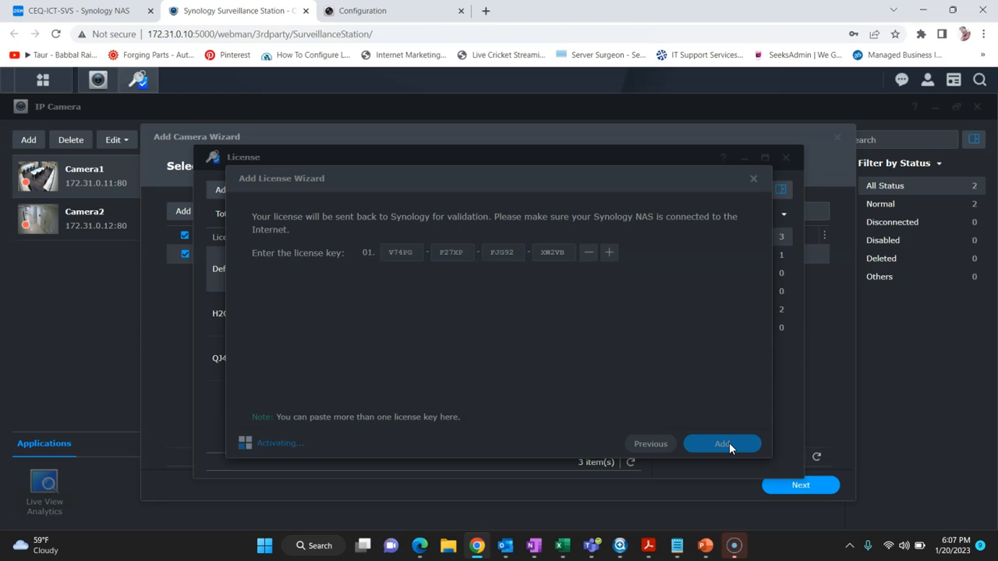
left_click(729, 443)
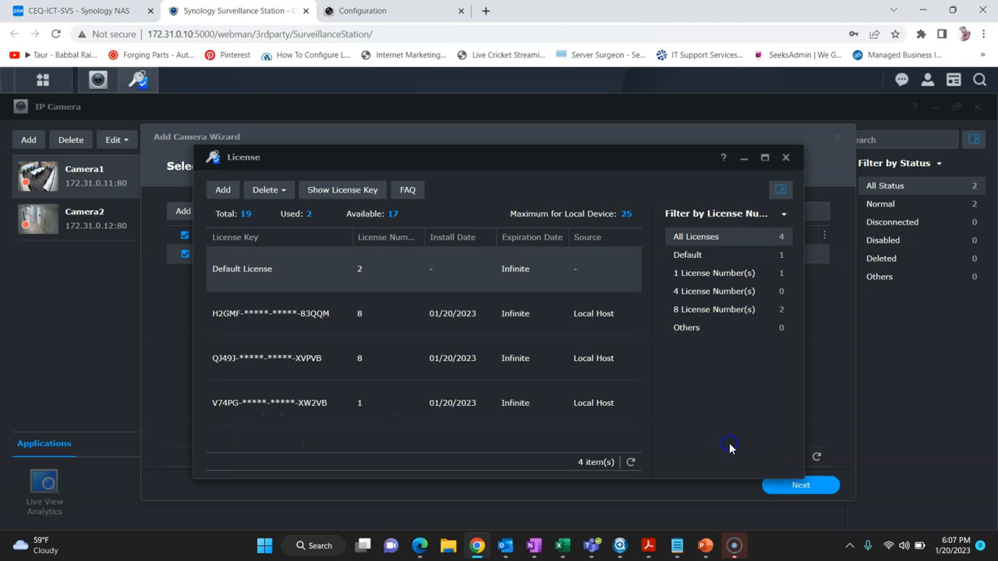
Step: Activate the fourth license key from the Notepad list
key("alt+Tab")
left_click_drag(16, 133, 135, 133)
key("alt+Tab")
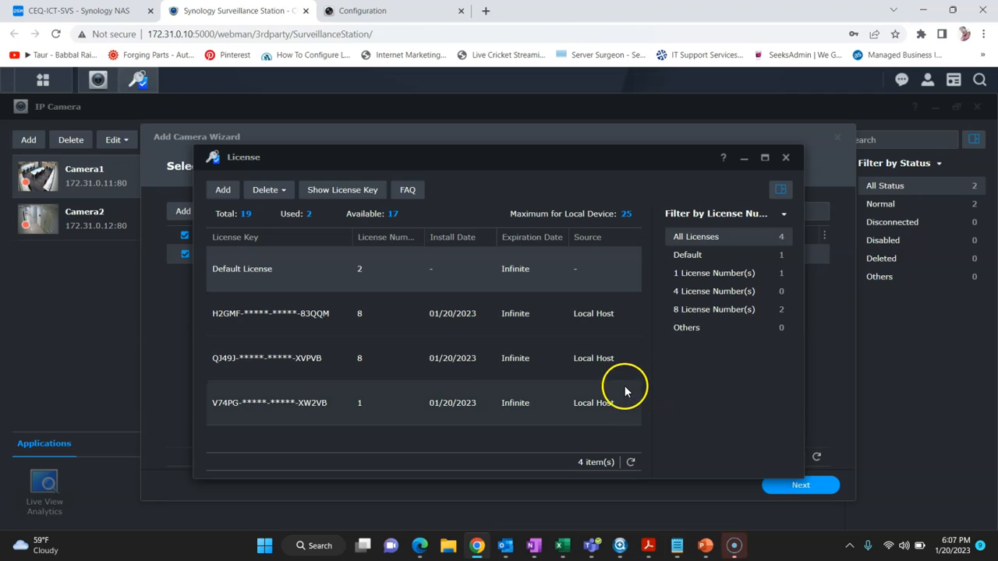
left_click(222, 190)
left_click(421, 399)
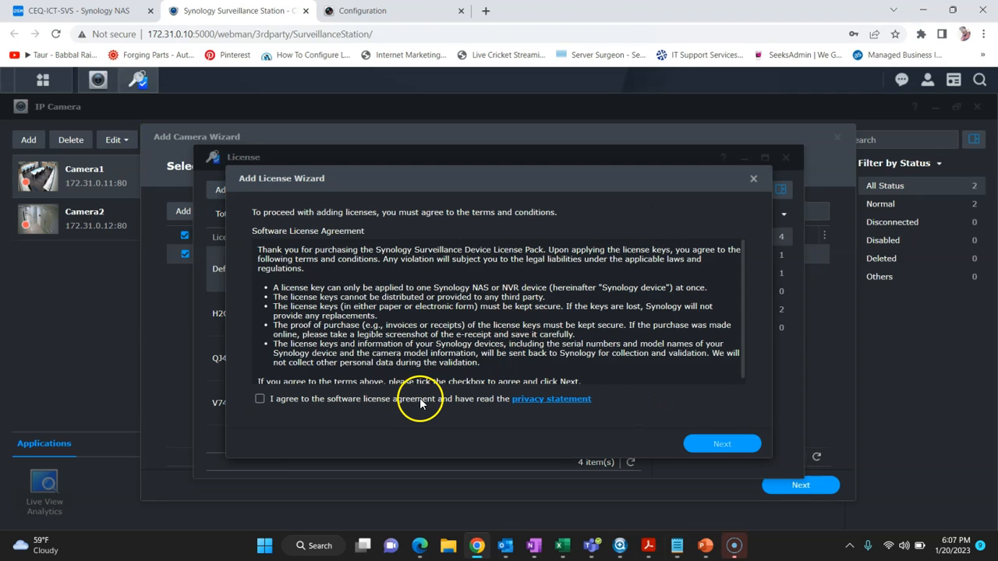
left_click(719, 443)
left_click(407, 255)
key("ctrl+v")
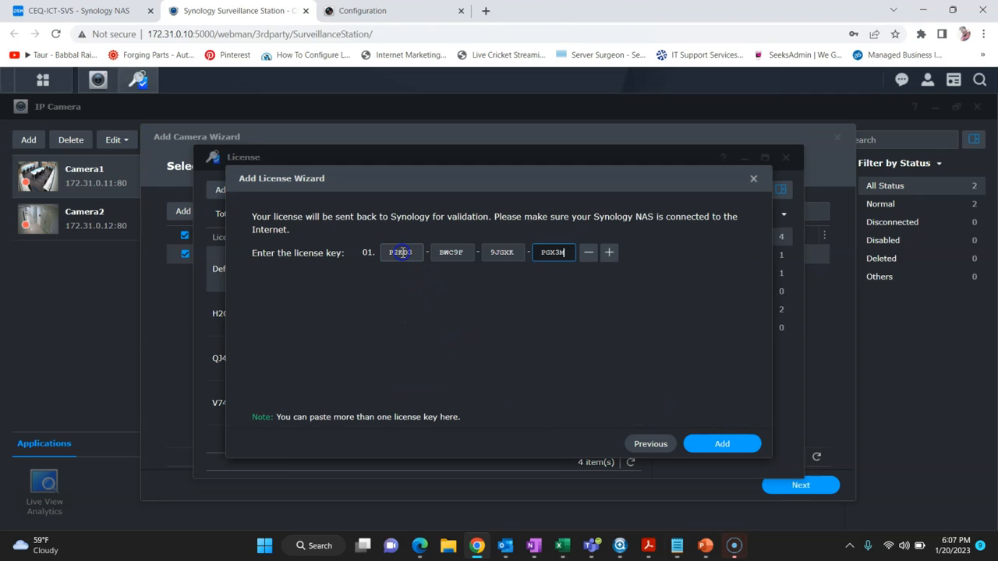
left_click(713, 439)
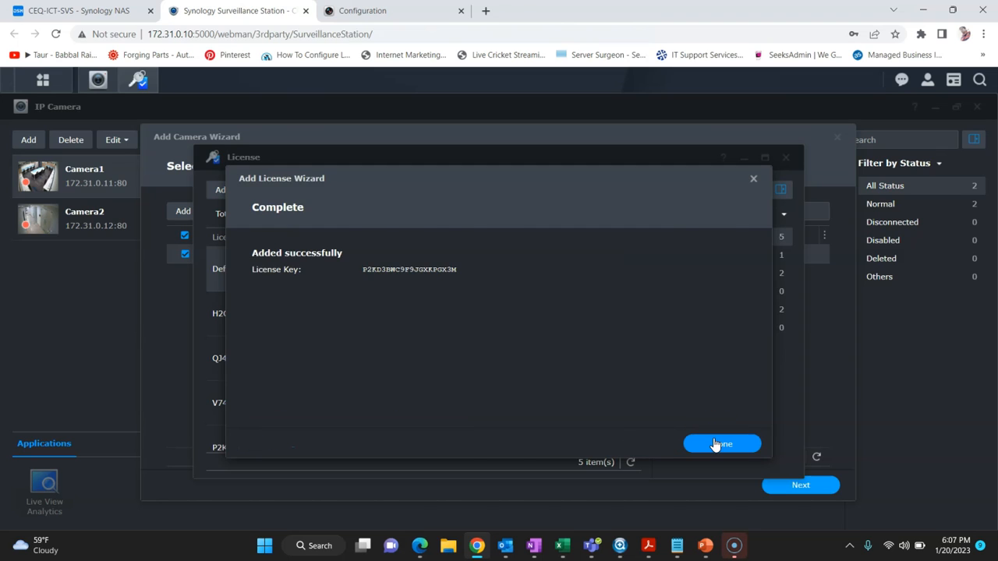
left_click(715, 442)
Step: Close the license manager and dismiss the warning, with 18 licenses now available
scroll(383, 305, "down", 1)
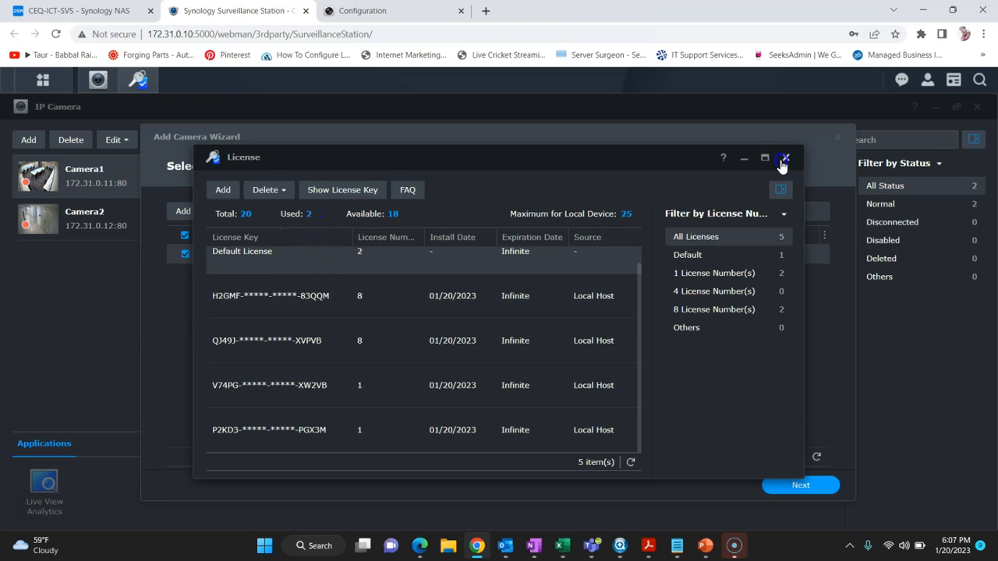
left_click(786, 158)
left_click(591, 353)
Step: Authenticate the HIKVISION camera at 172.31.0.13 with its username and password
left_click(799, 487)
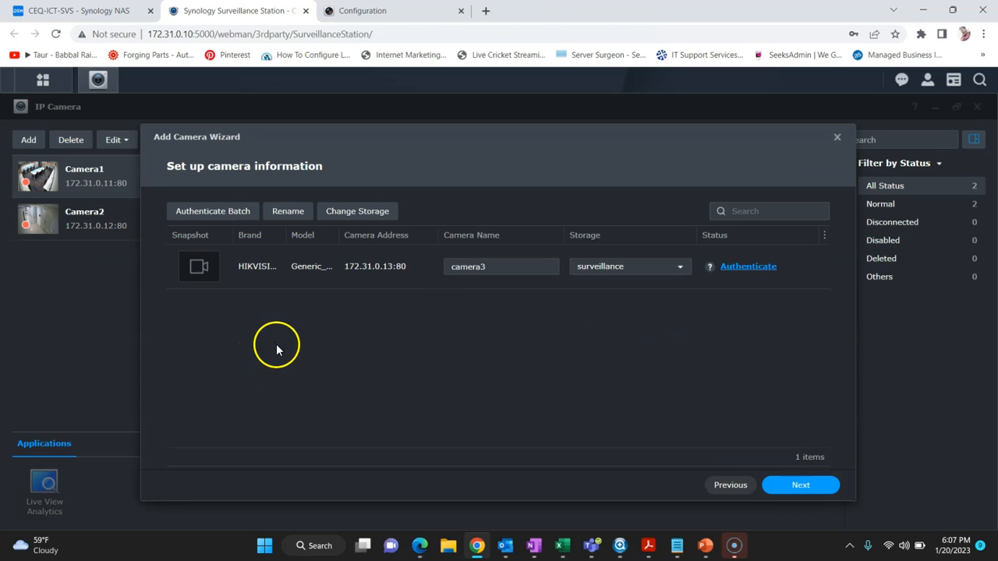
left_click(719, 269)
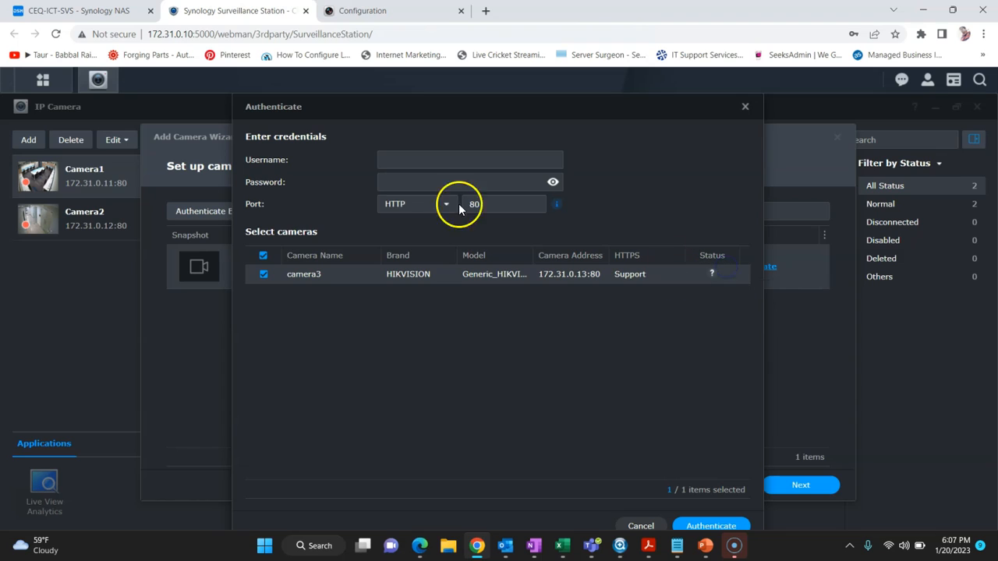
left_click(414, 155)
type("Admin")
key("Tab")
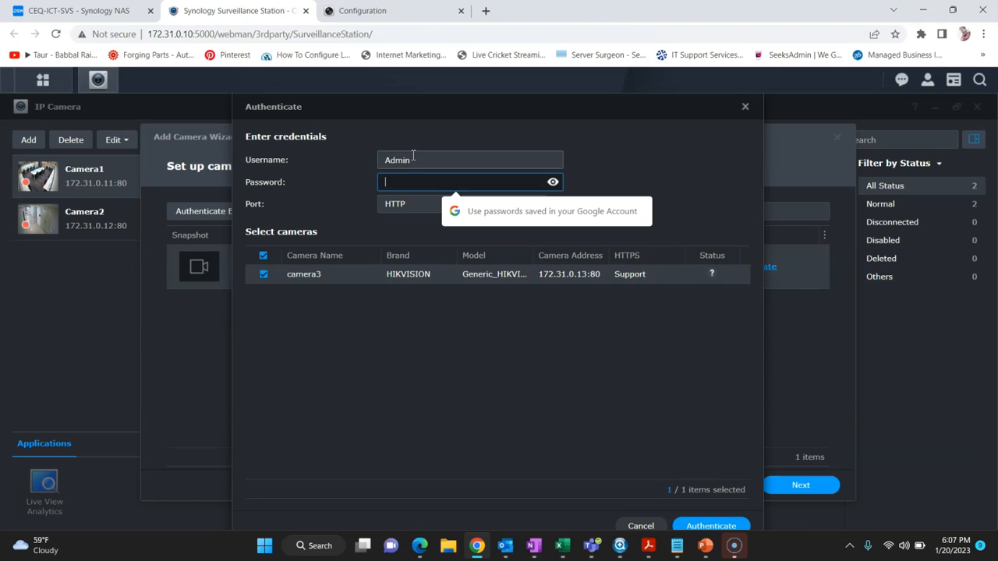
double_click(414, 155)
type("a")
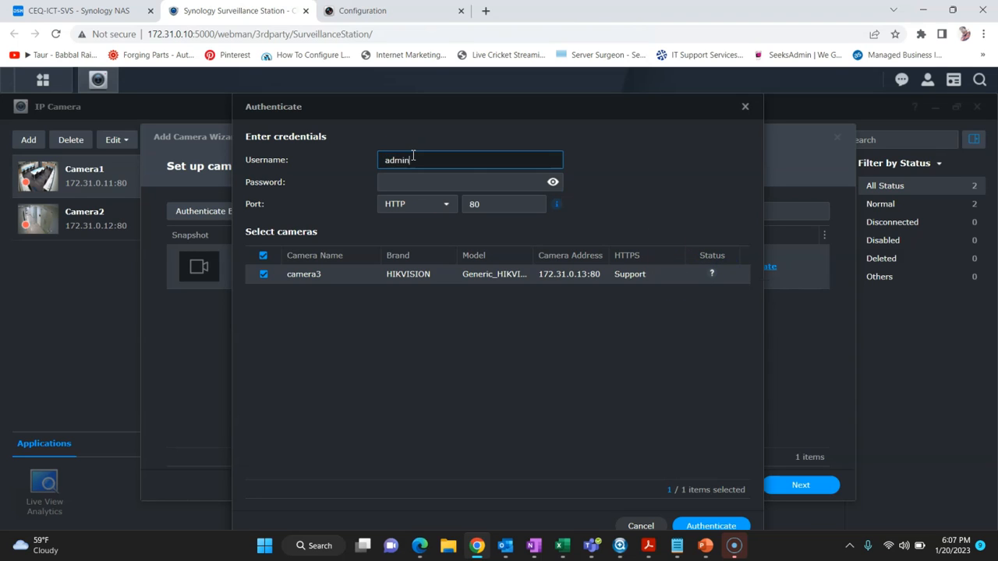
key("Tab")
type("ad")
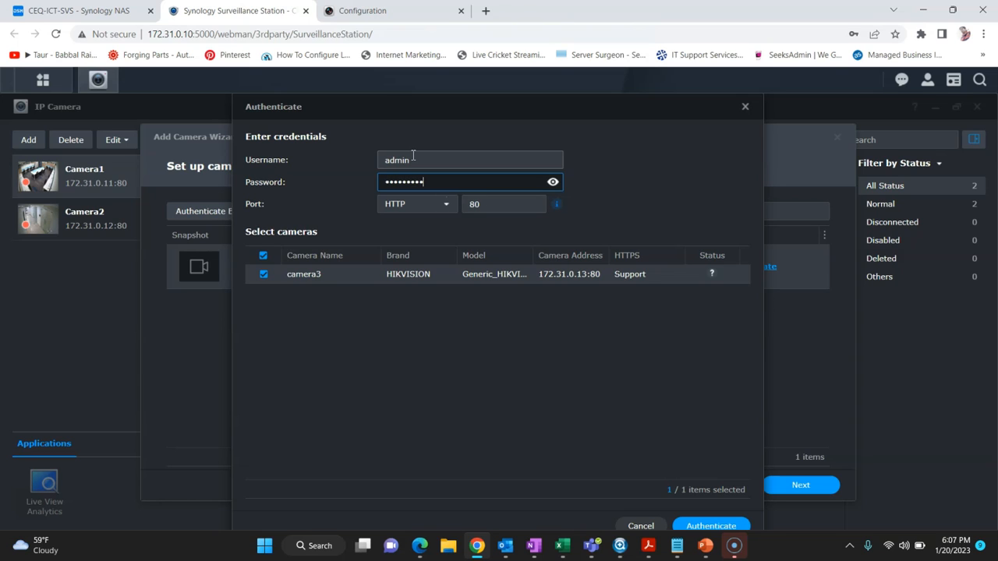
left_click(741, 526)
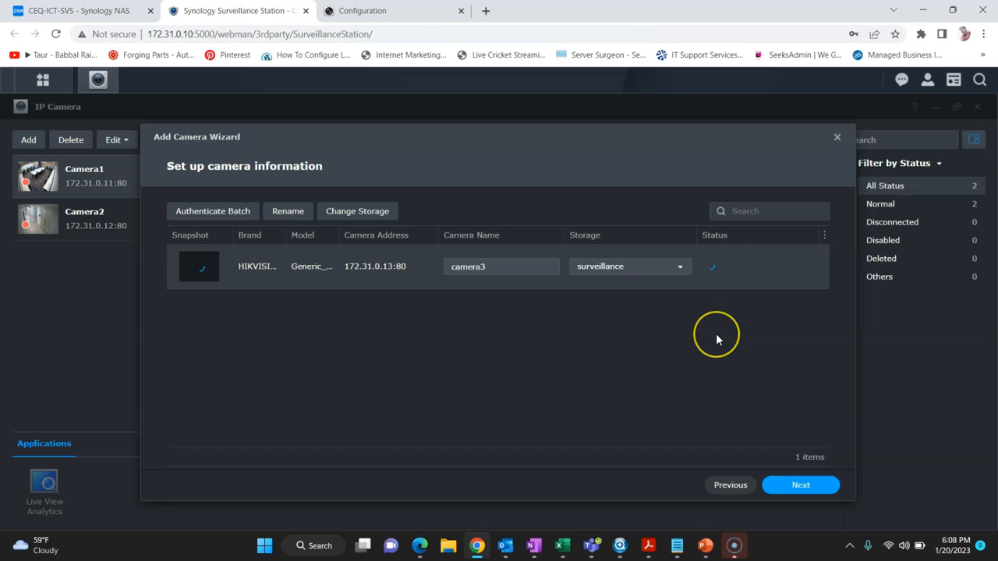
Step: Finish adding it as camera3 using the Quick Setup defaults
left_click(801, 485)
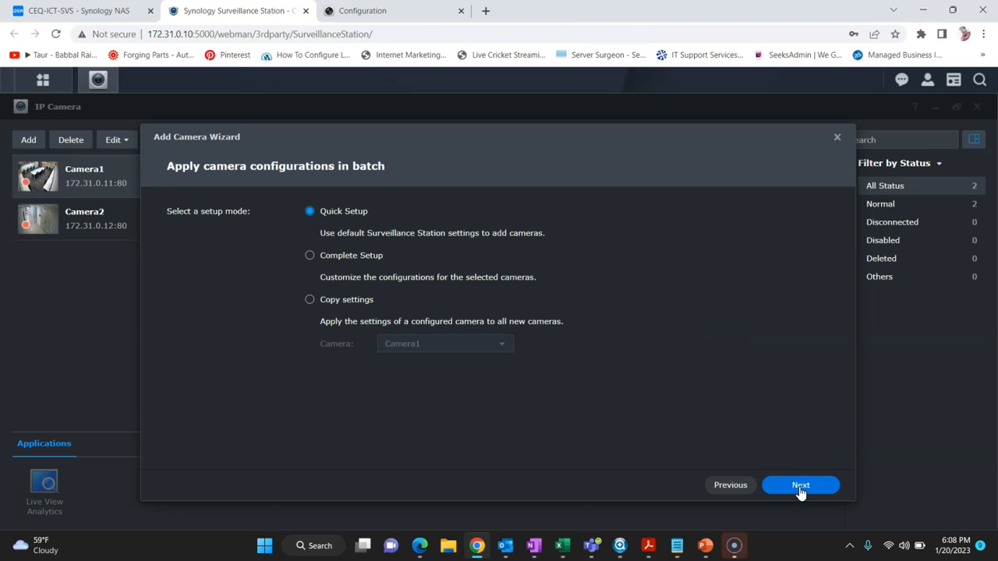
left_click(799, 487)
left_click(799, 486)
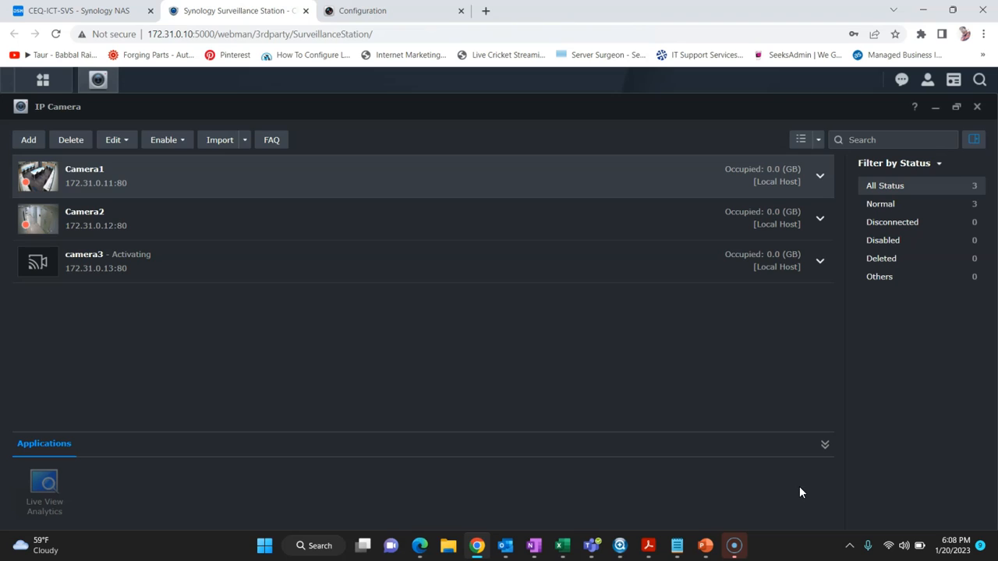
Step: Check camera3's row in the list, then close the IP Camera window
left_click(89, 277)
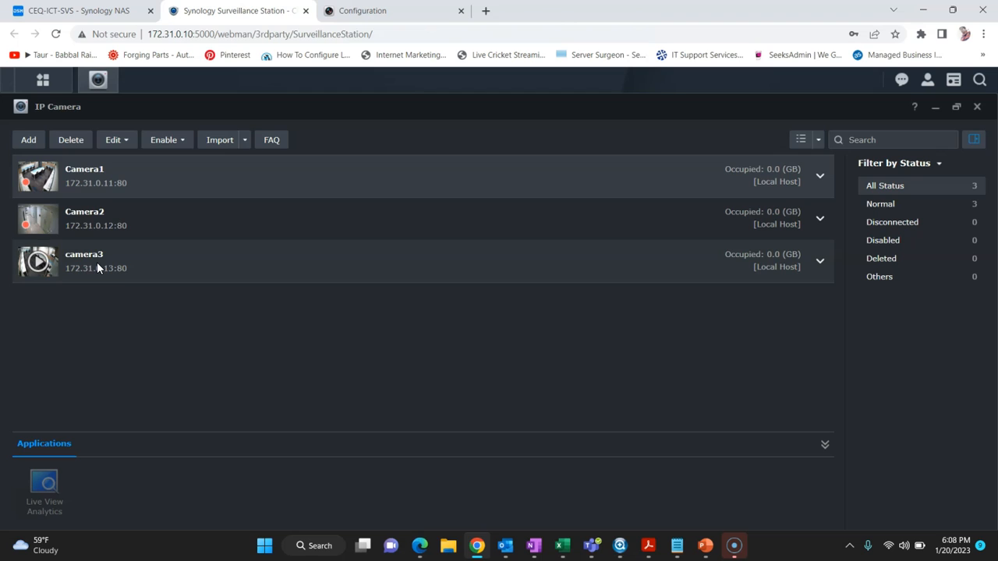
left_click(978, 108)
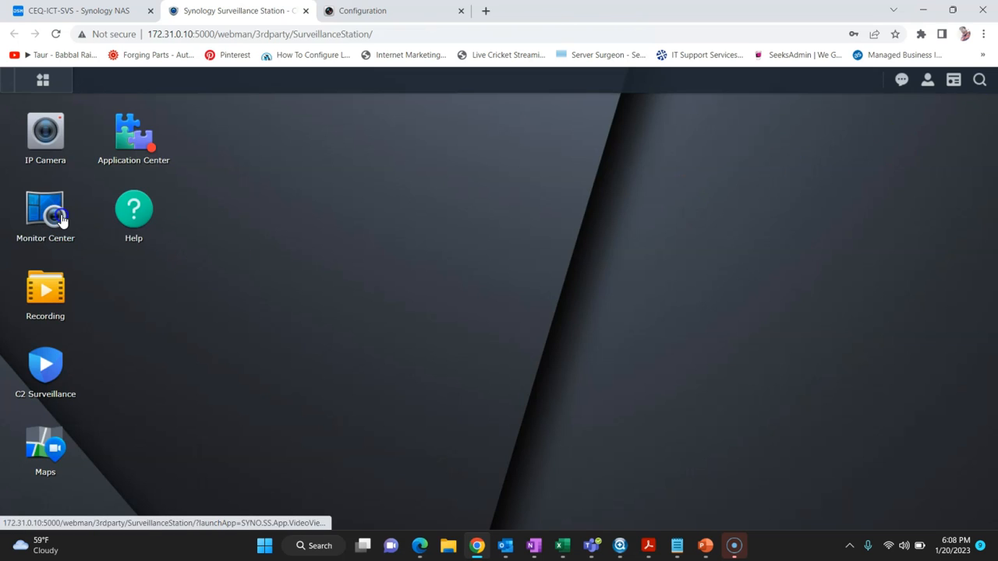
Step: Start Monitor Center, drag Camera1, Camera2 and camera3 into the layout, then minimize it
left_click(98, 79)
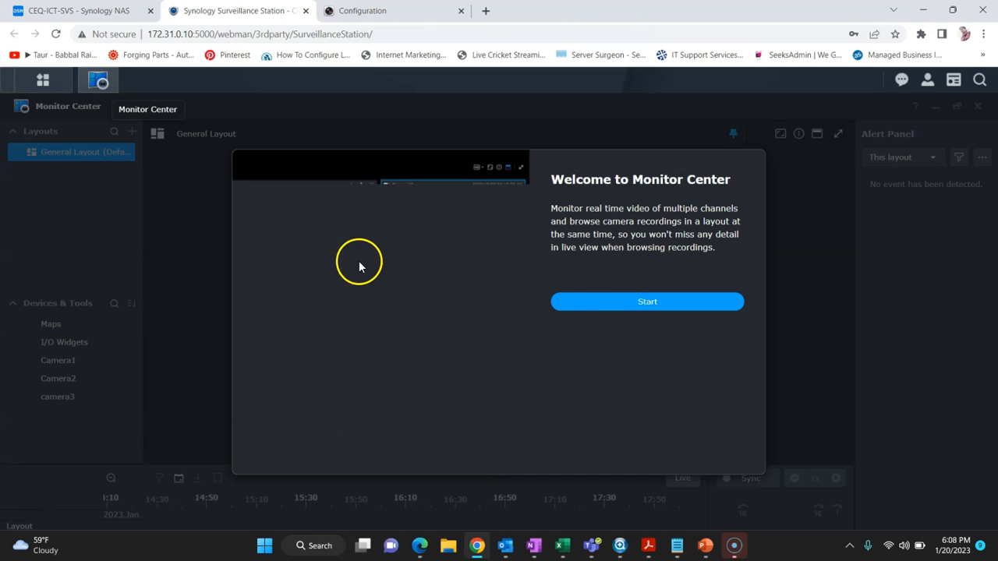
left_click(629, 313)
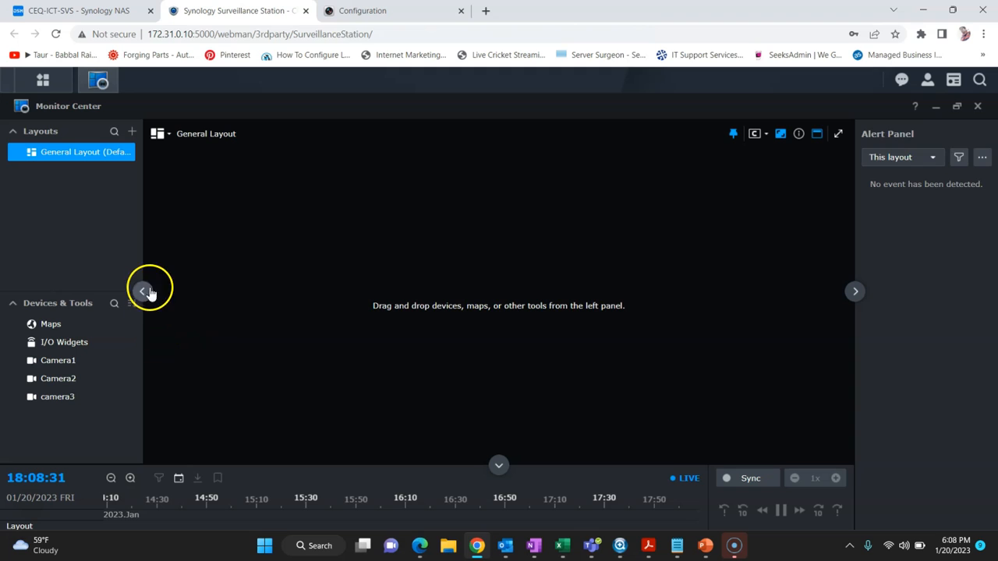
left_click_drag(82, 360, 368, 335)
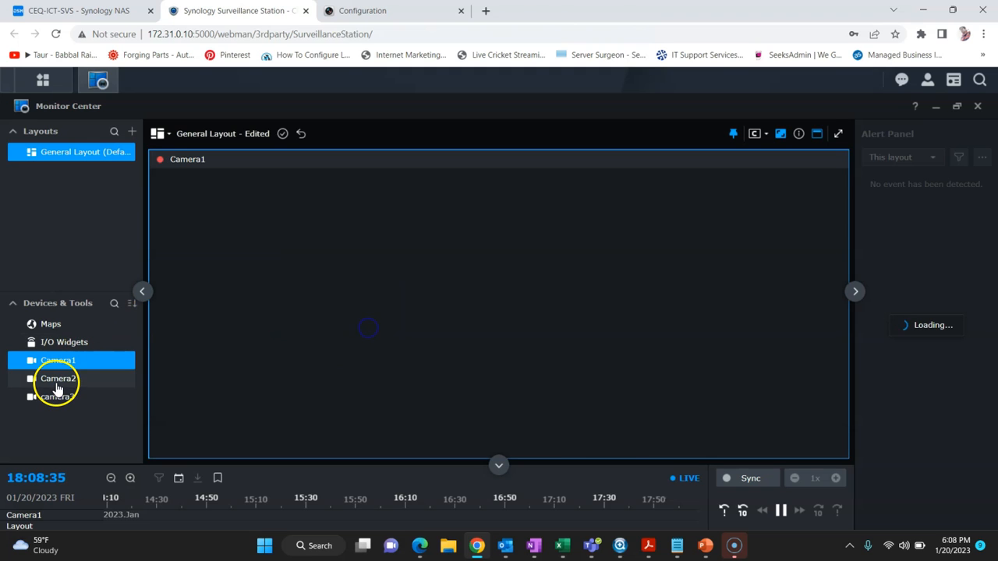
left_click_drag(57, 380, 343, 305)
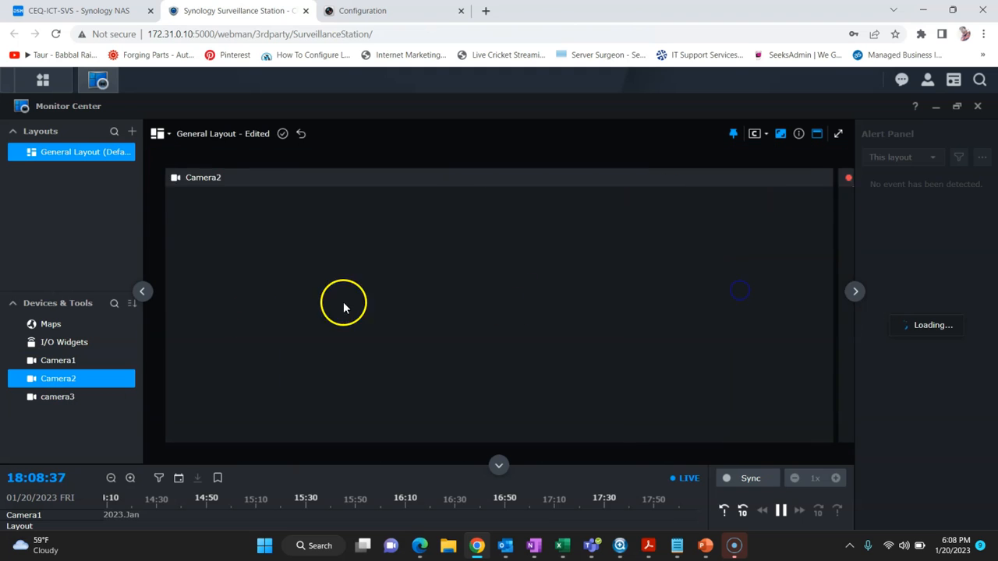
left_click_drag(60, 397, 352, 185)
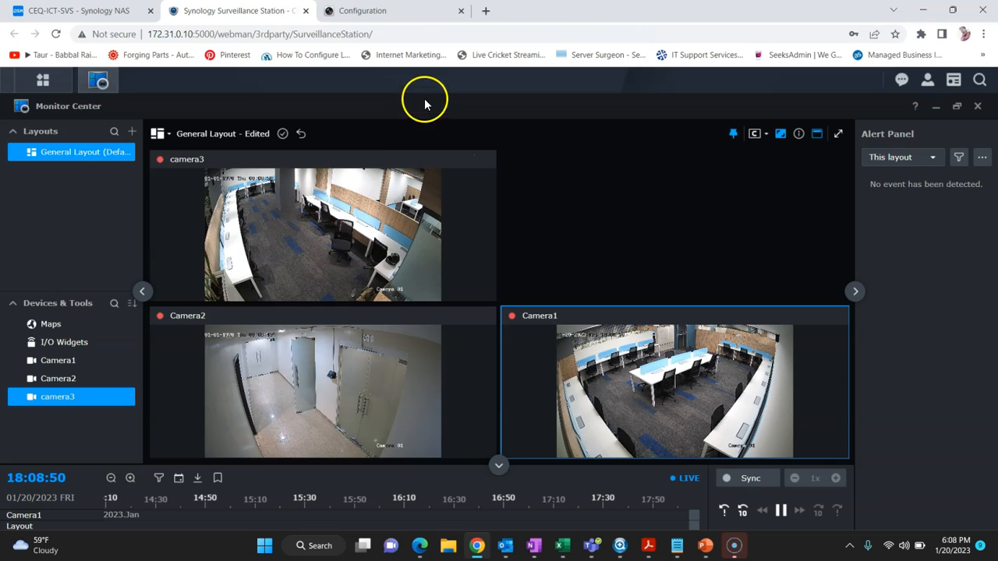
left_click(937, 107)
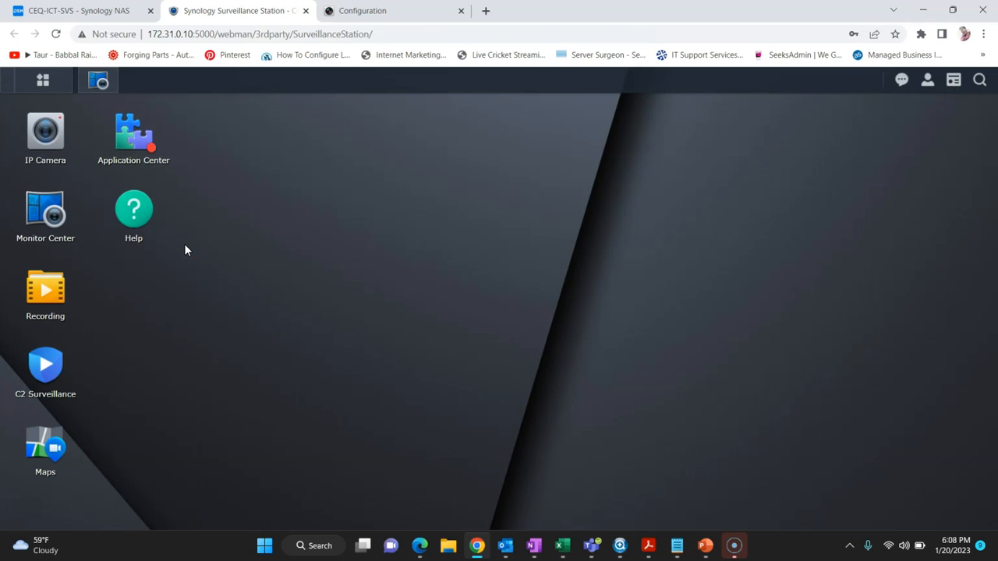
Step: Open IP Camera from the Main Menu and choose Edit > Edit for Camera1
left_click(45, 82)
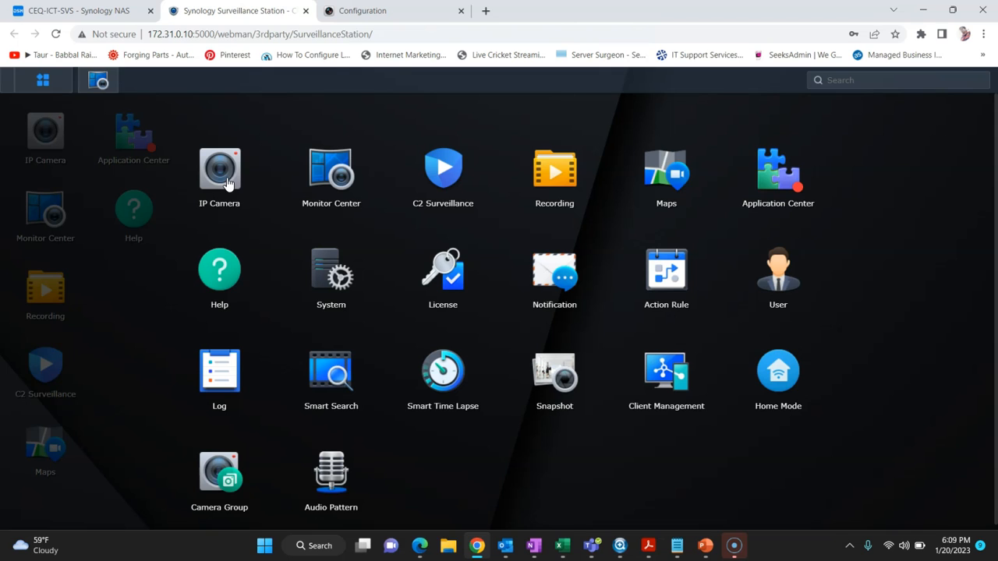
left_click(226, 176)
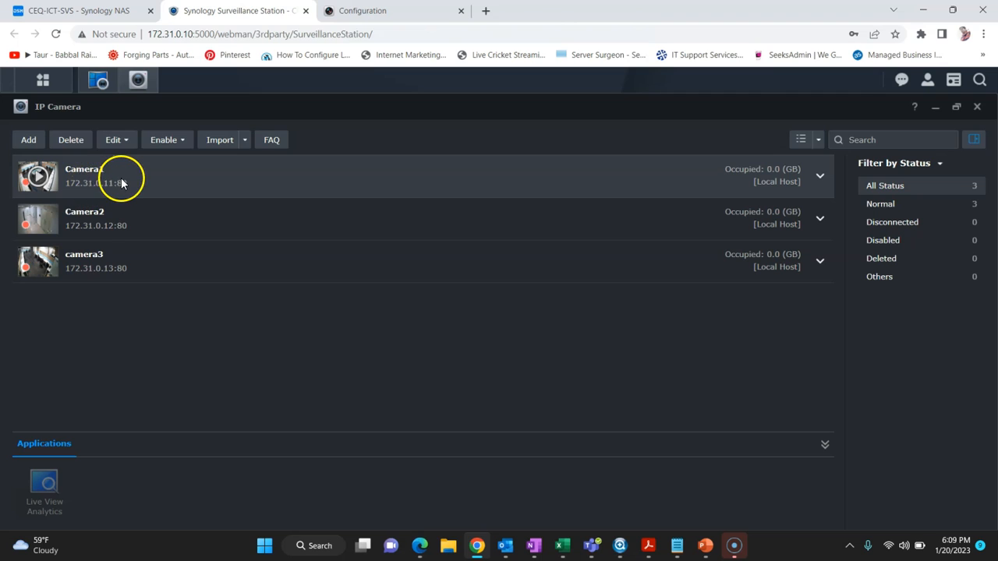
left_click(126, 147)
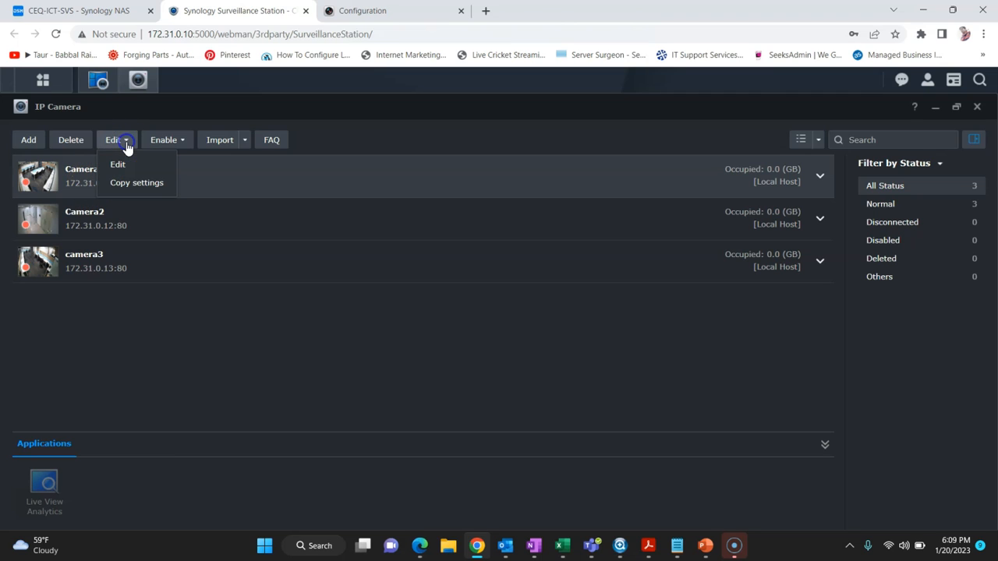
left_click(128, 166)
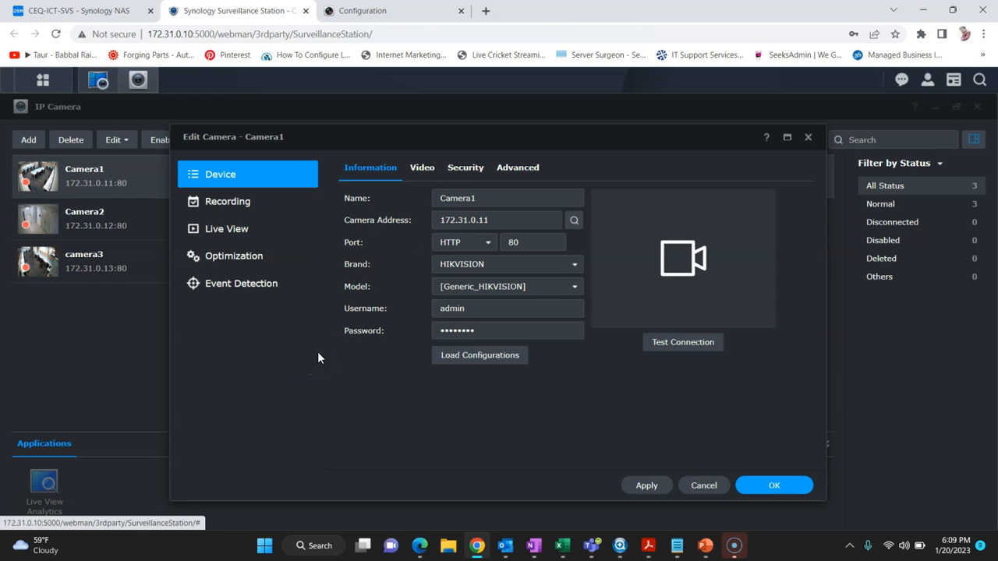
Step: Review Camera1's video format, audio format and resolution options, keeping 1920x1080
left_click(422, 168)
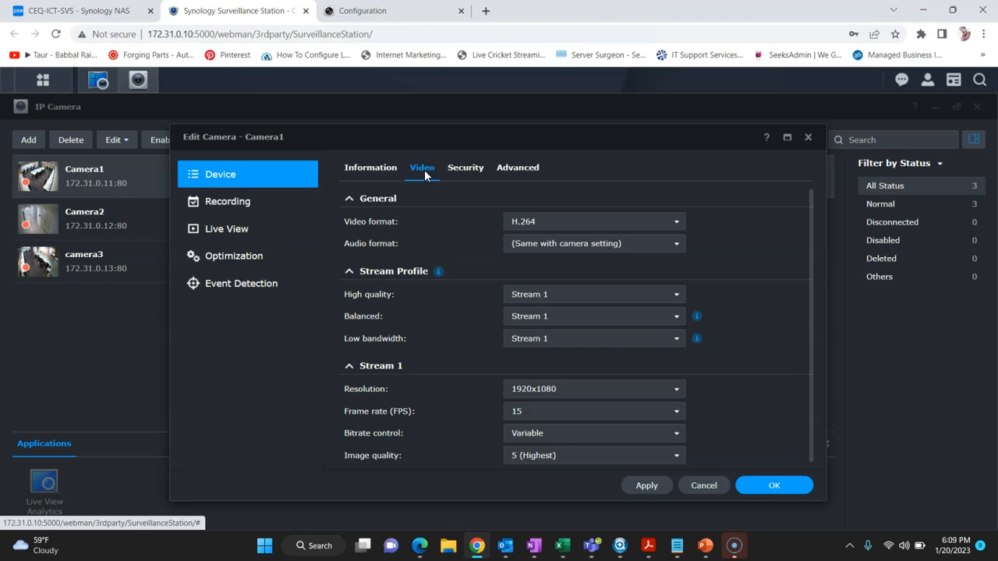
left_click(614, 224)
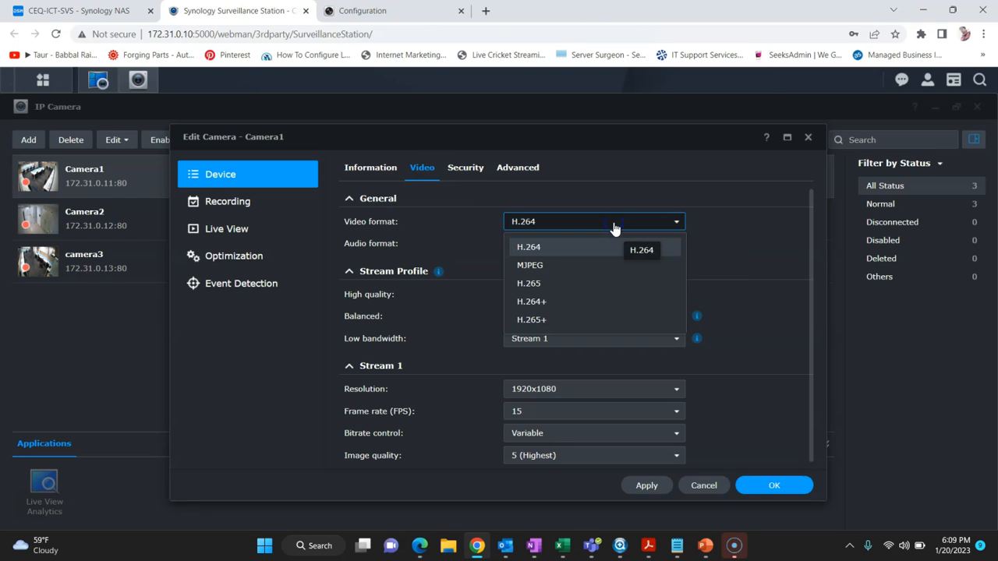
left_click(528, 246)
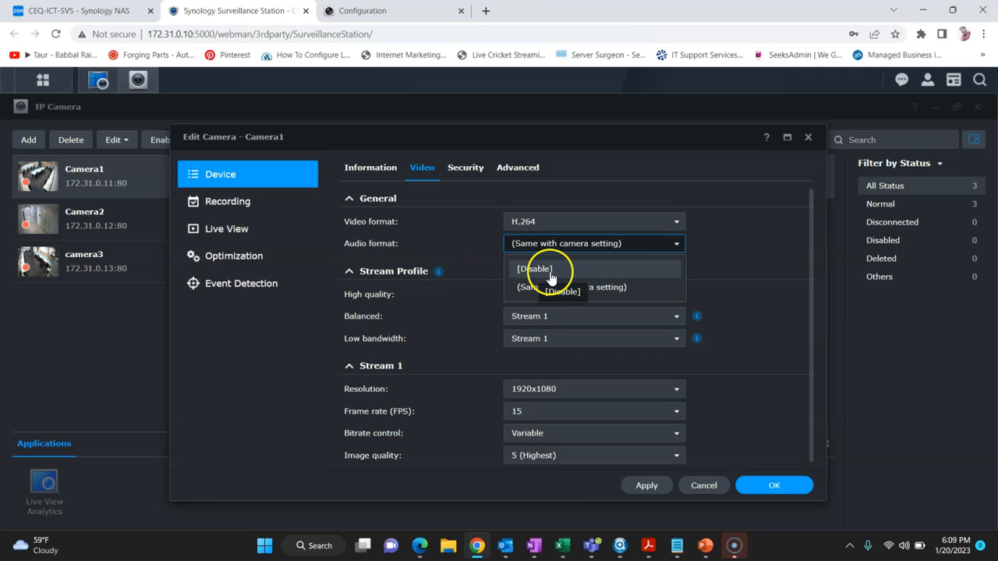
left_click(442, 272)
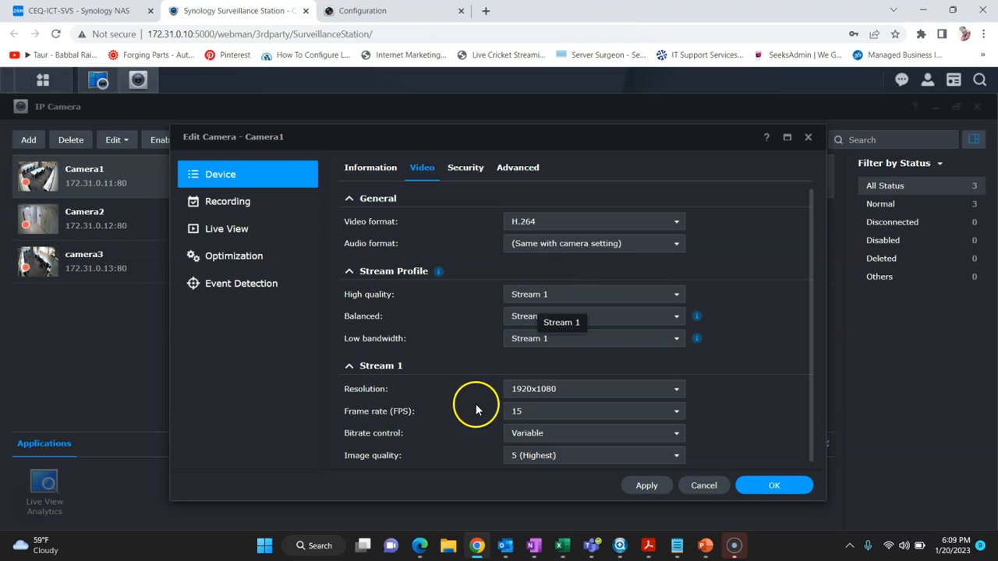
left_click(508, 390)
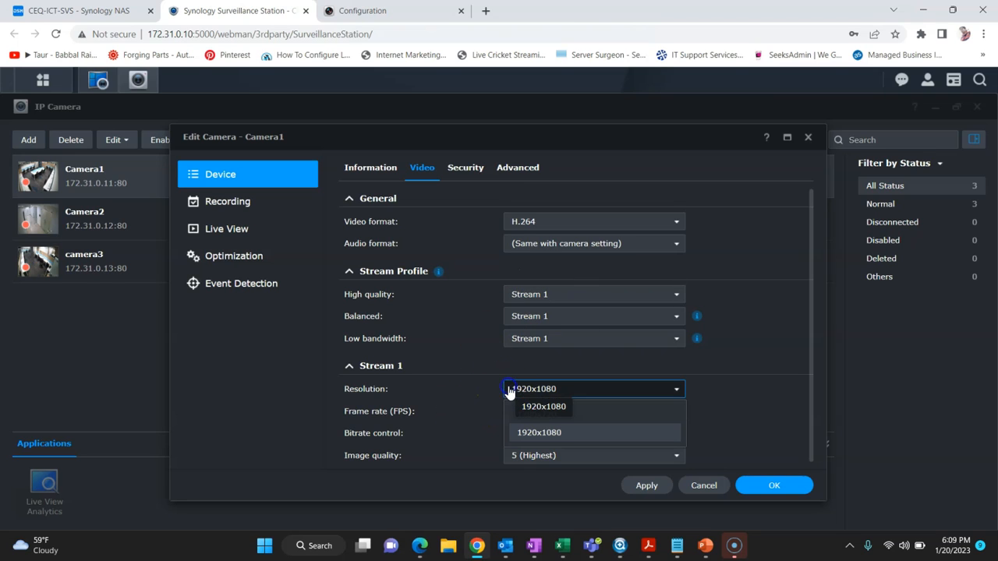
left_click(460, 387)
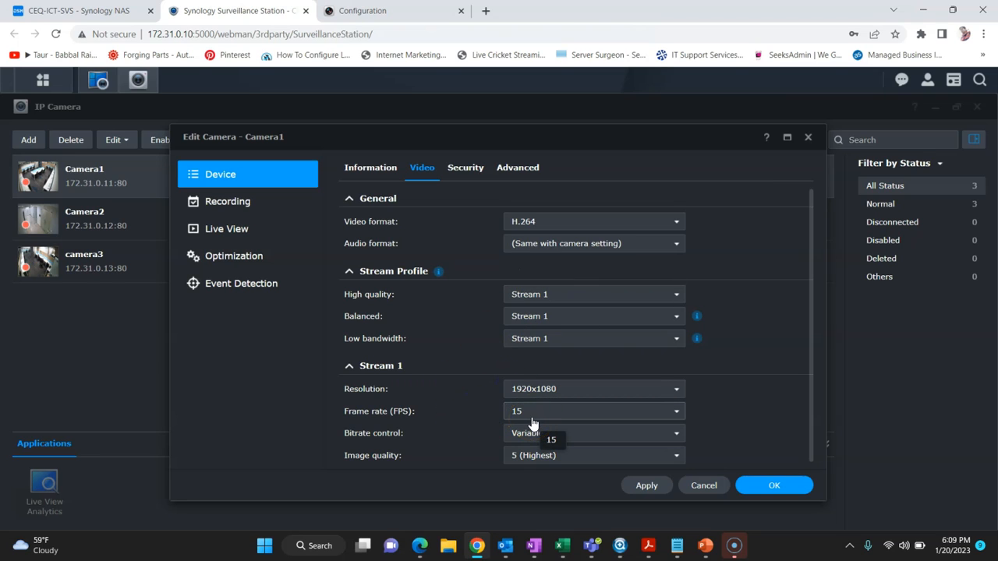
scroll(432, 425, "down", 1)
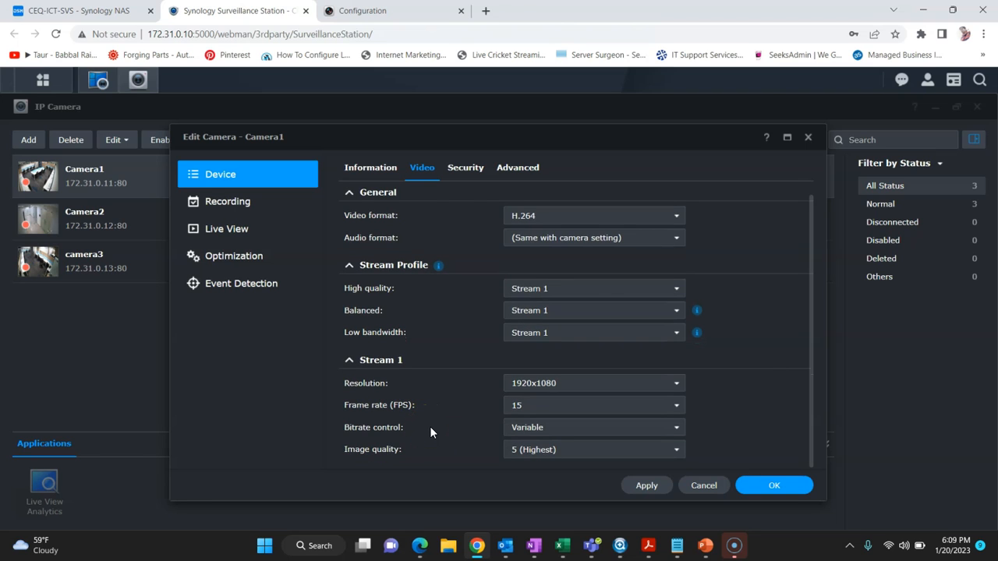
Step: Try privacy masking under Security and discard it, then view Advanced and Recording settings
left_click(464, 169)
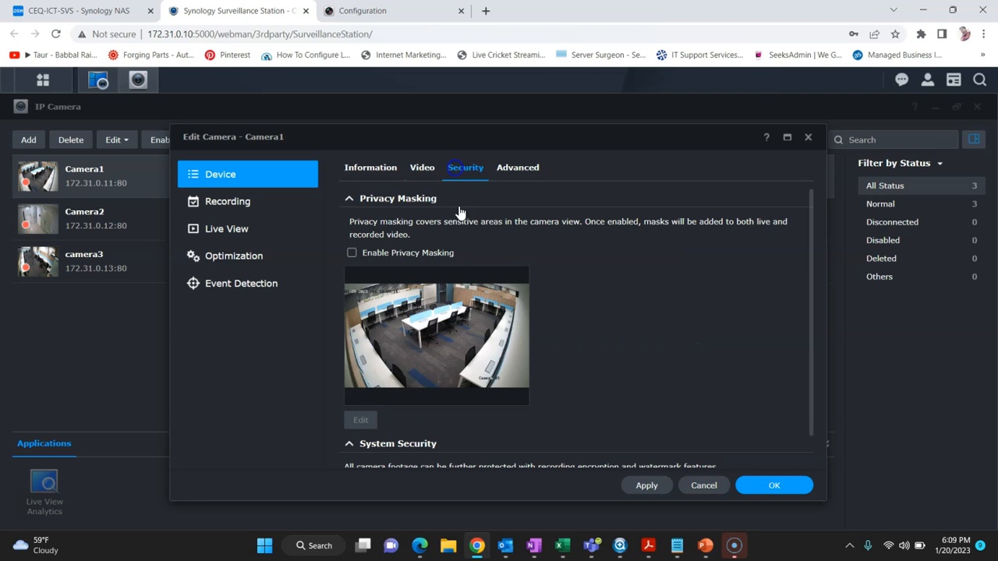
left_click(352, 253)
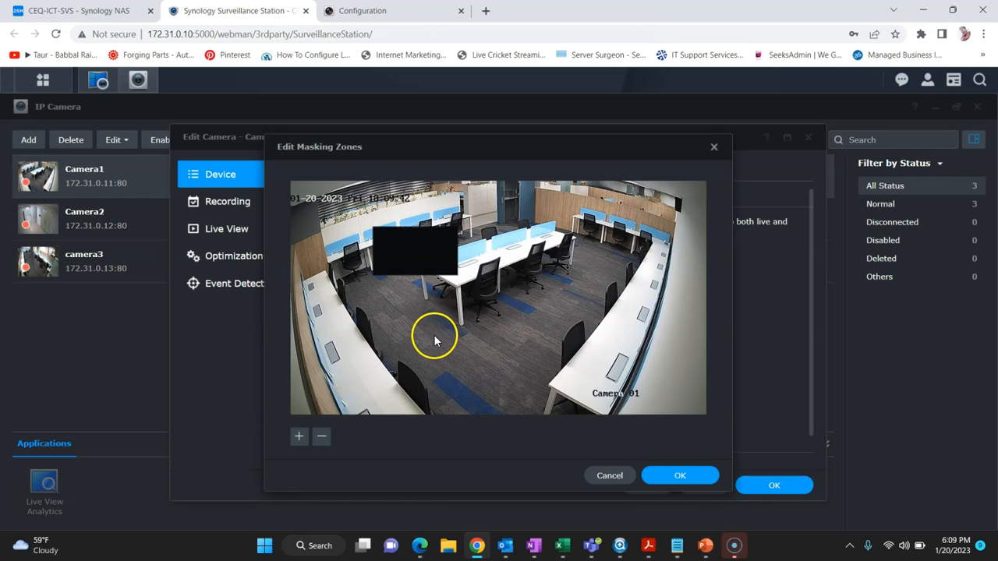
left_click(619, 477)
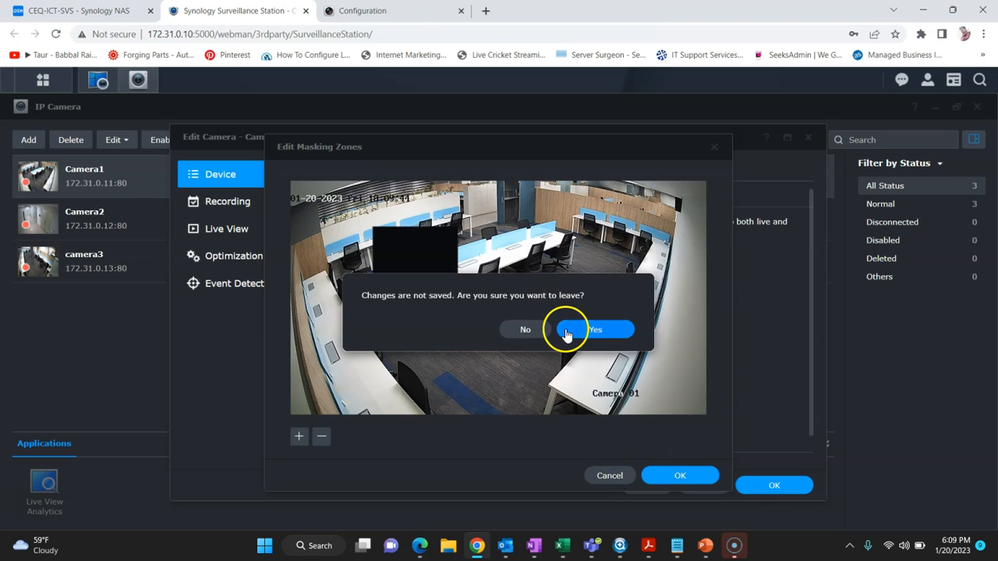
left_click(569, 330)
left_click(515, 168)
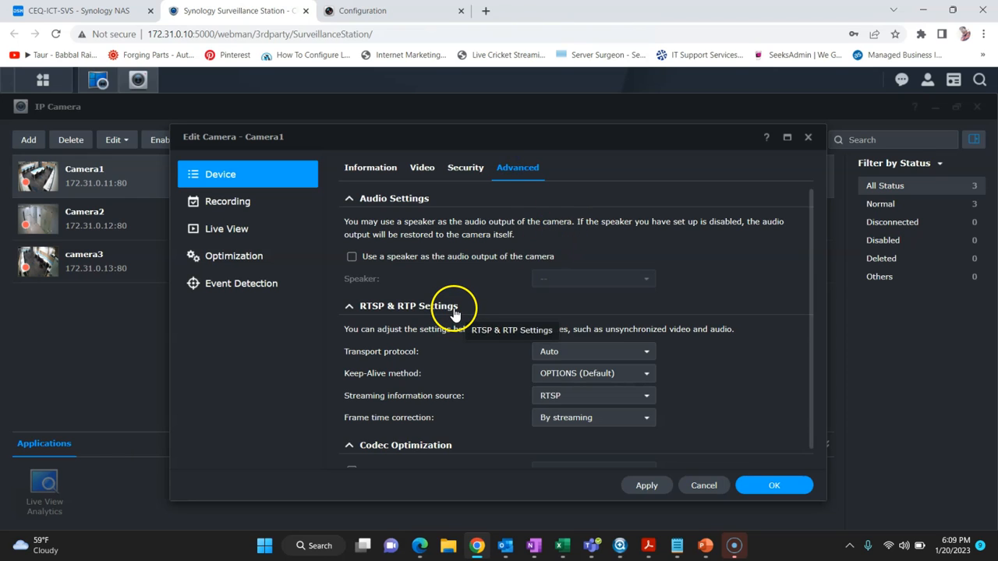
scroll(452, 316, "down", 1)
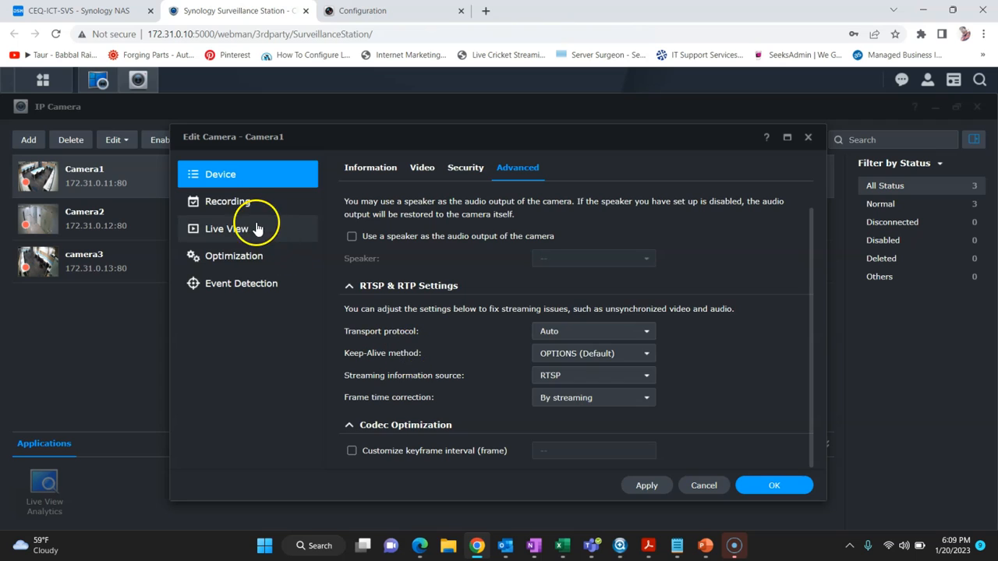
left_click(243, 203)
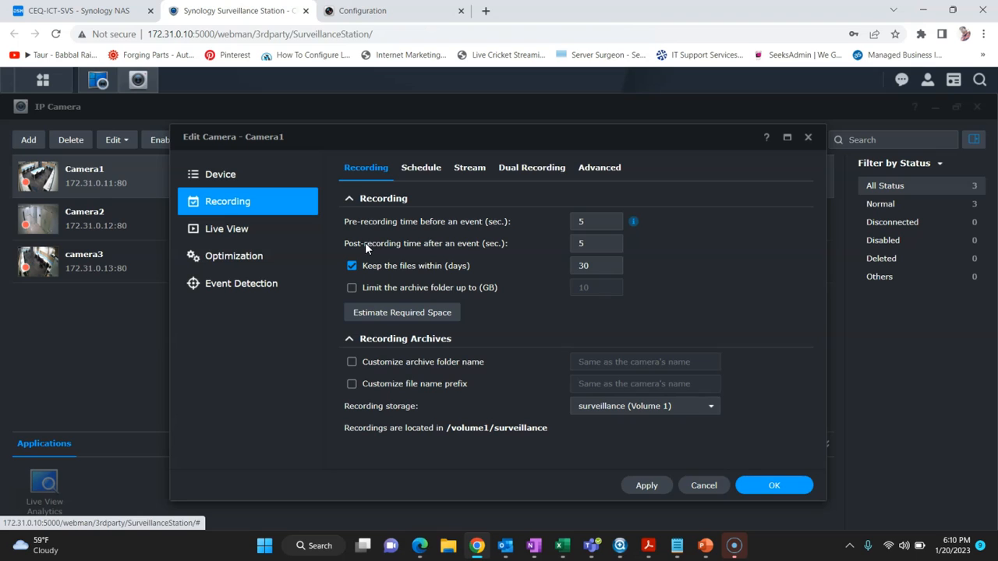
Step: Change Camera1's file retention from 30 to 15 days, check the schedule, and save
left_click(601, 266)
double_click(581, 266)
type("15")
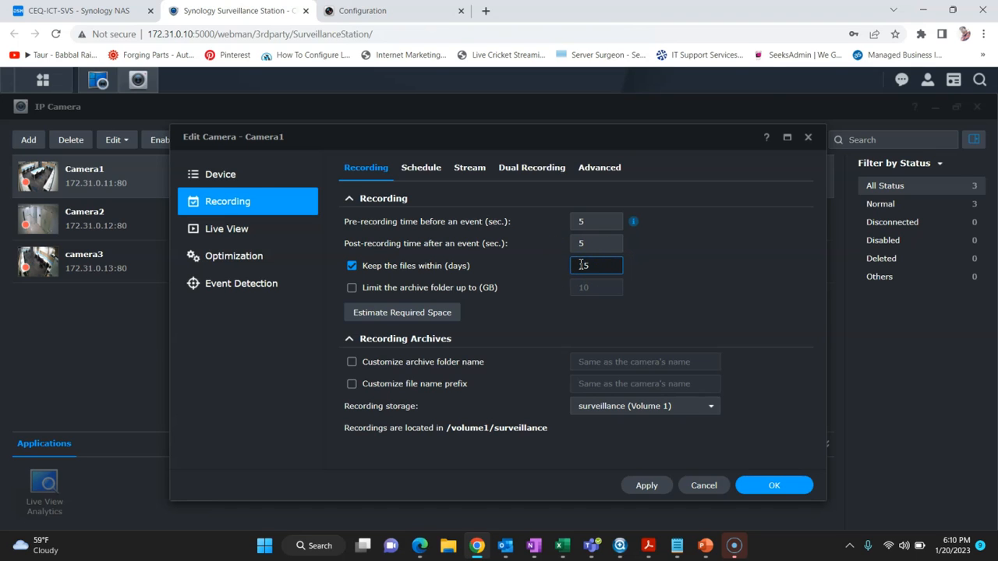
left_click(419, 167)
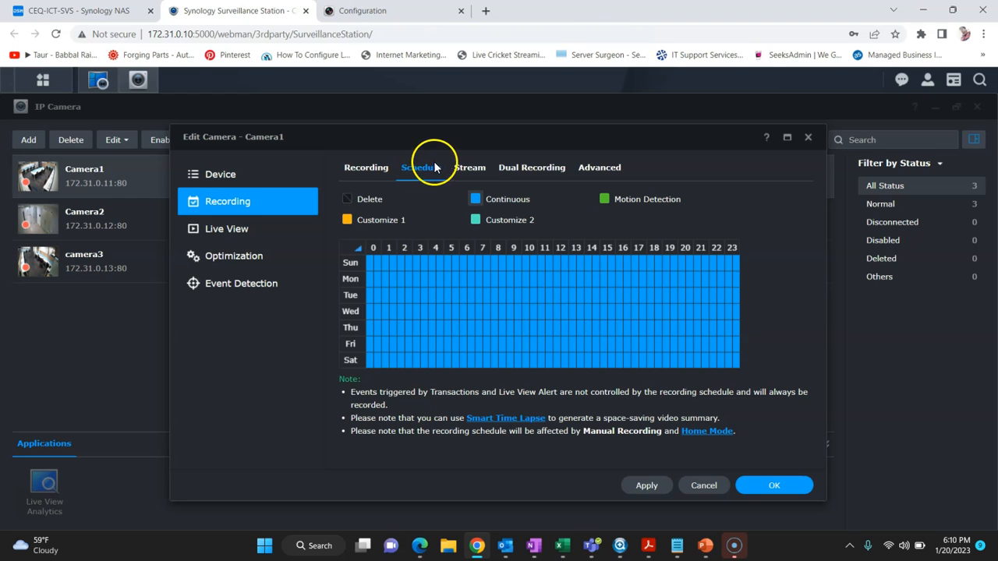
left_click(776, 483)
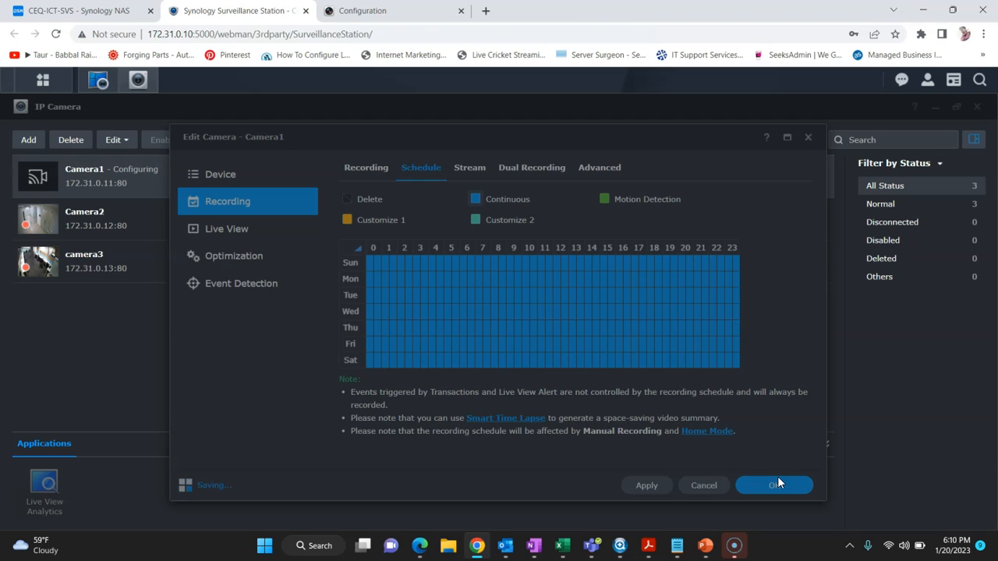
left_click(776, 470)
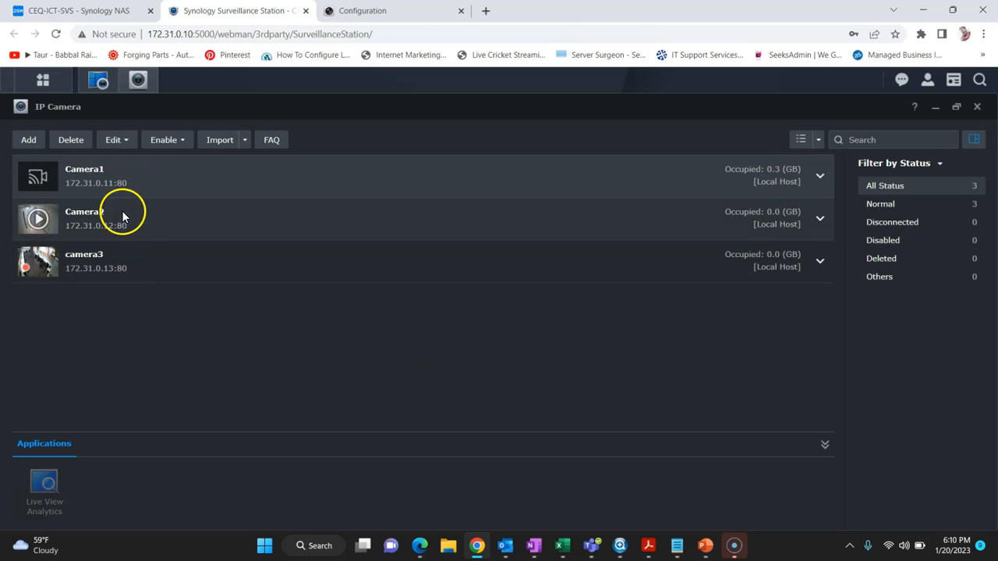
Step: Close IP Camera, view System Information showing model DS420+, then return to the HIKVISION configuration page
left_click(84, 227)
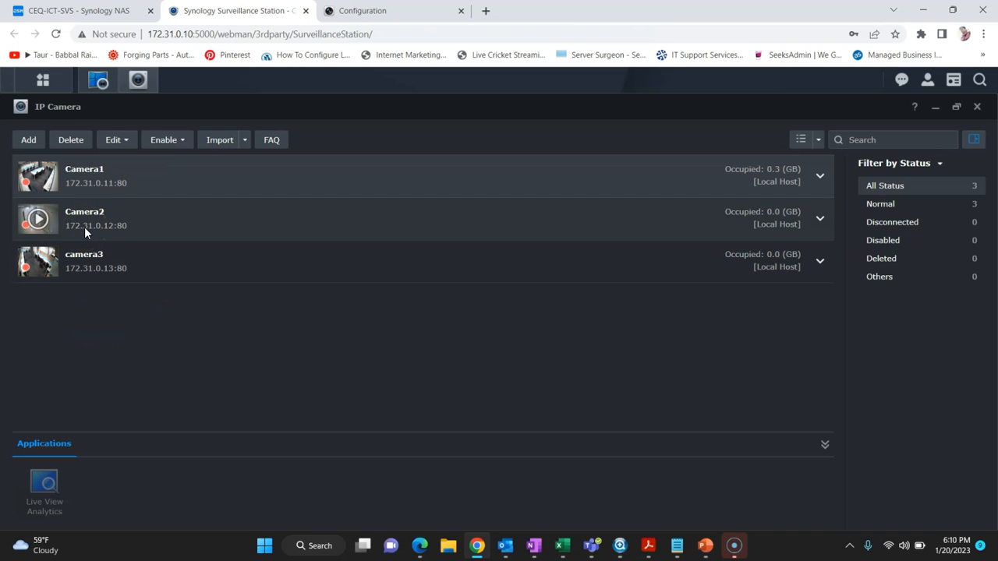
left_click(983, 111)
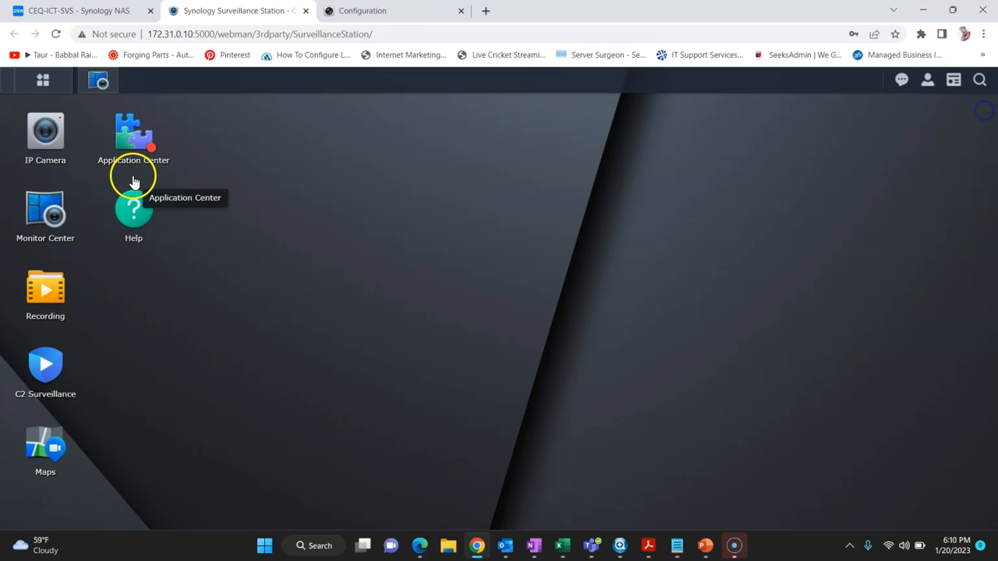
left_click(42, 92)
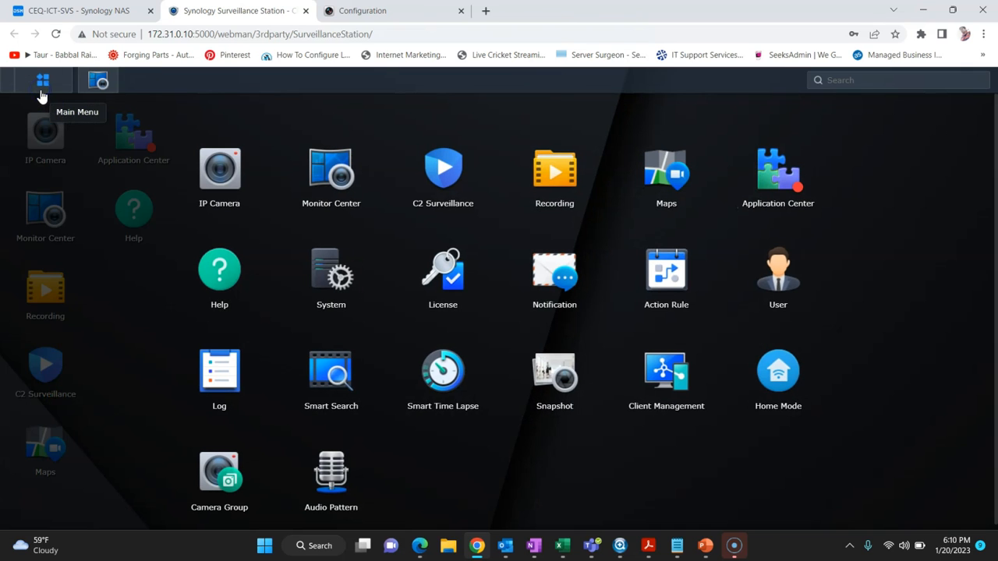
left_click(309, 260)
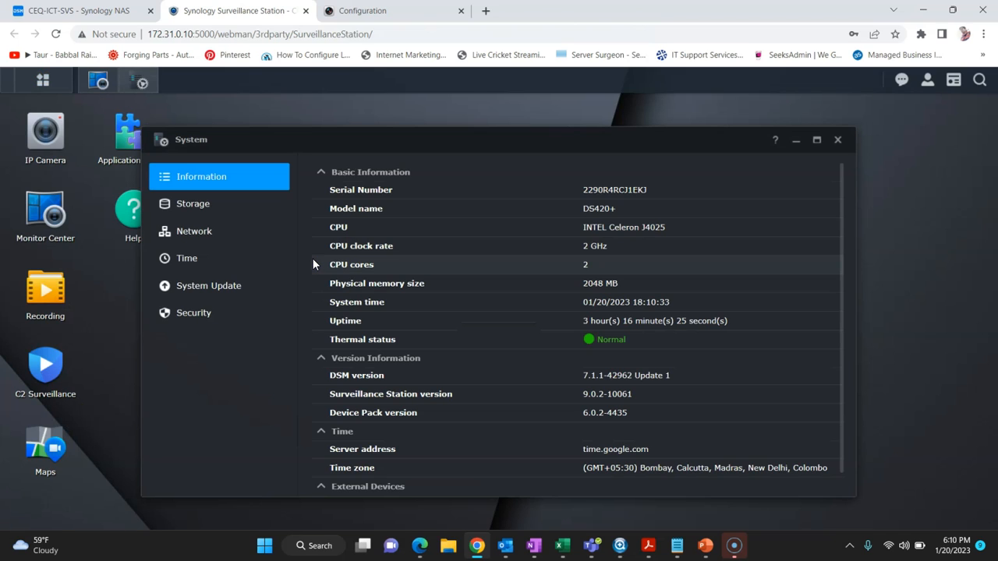
scroll(383, 320, "down", 1)
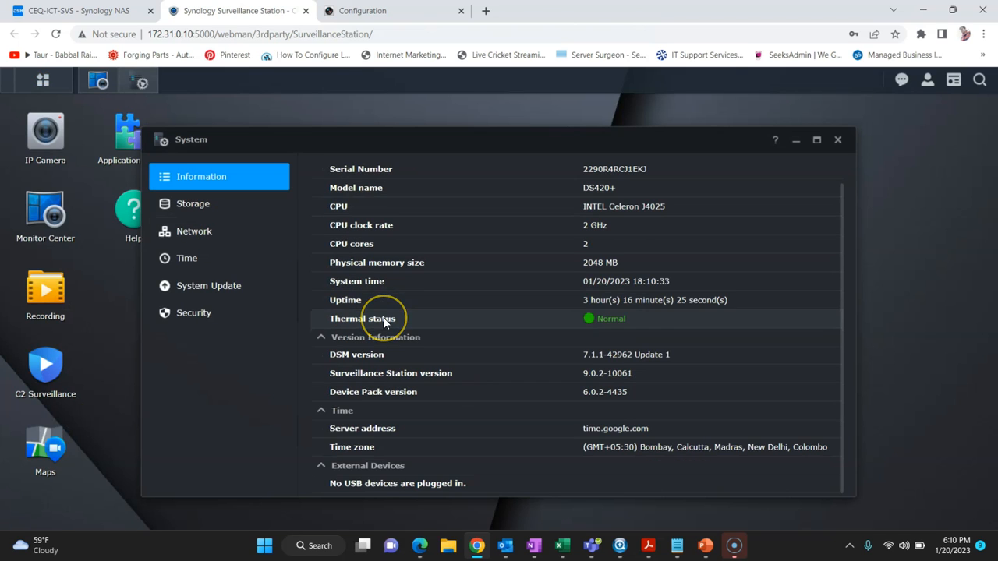
scroll(383, 320, "up", 1)
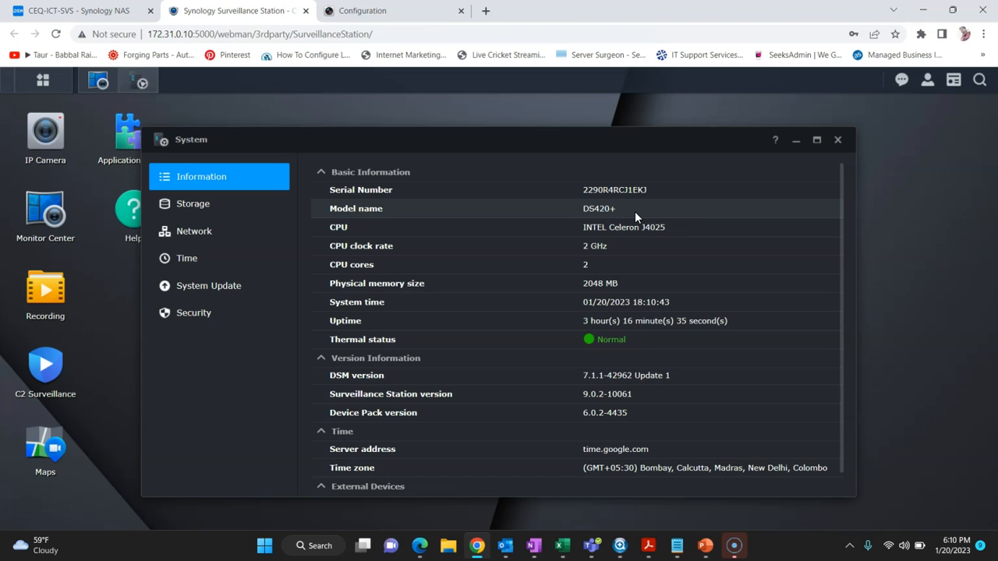
left_click(333, 14)
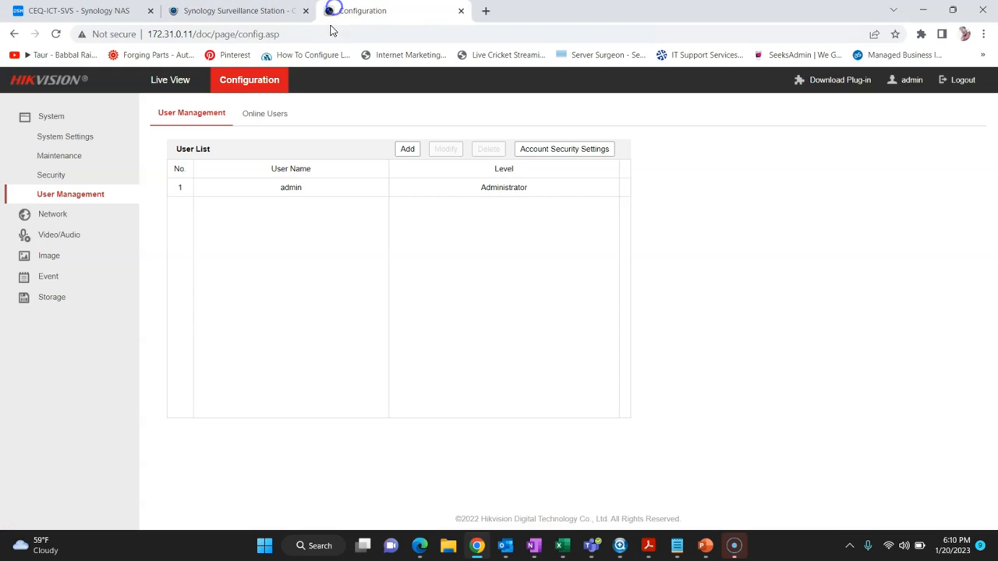
Step: Search Google for synology surveillance station and open Synology's Surveillance Station product page
left_click(246, 35)
type("sy")
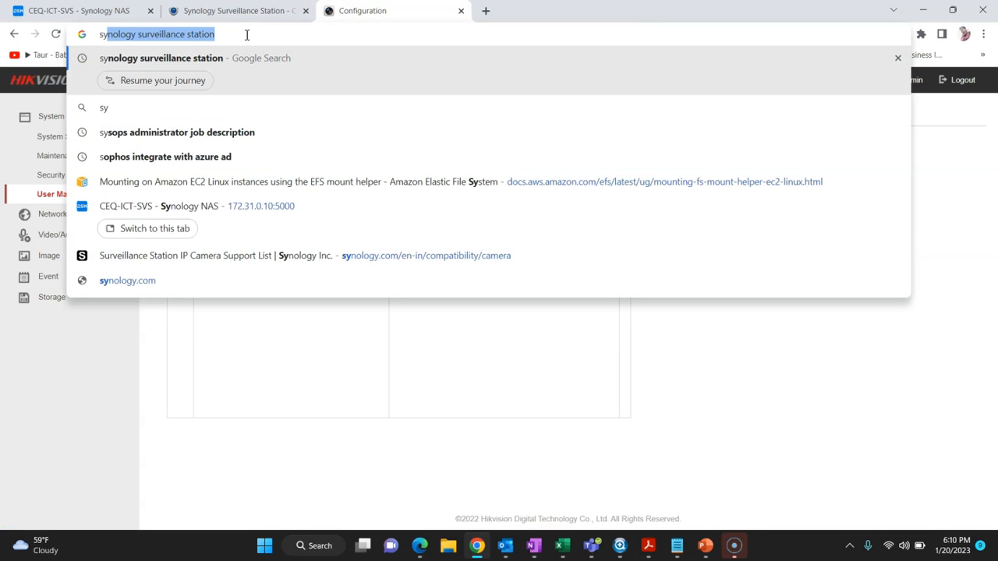
type("nolo")
key("Return")
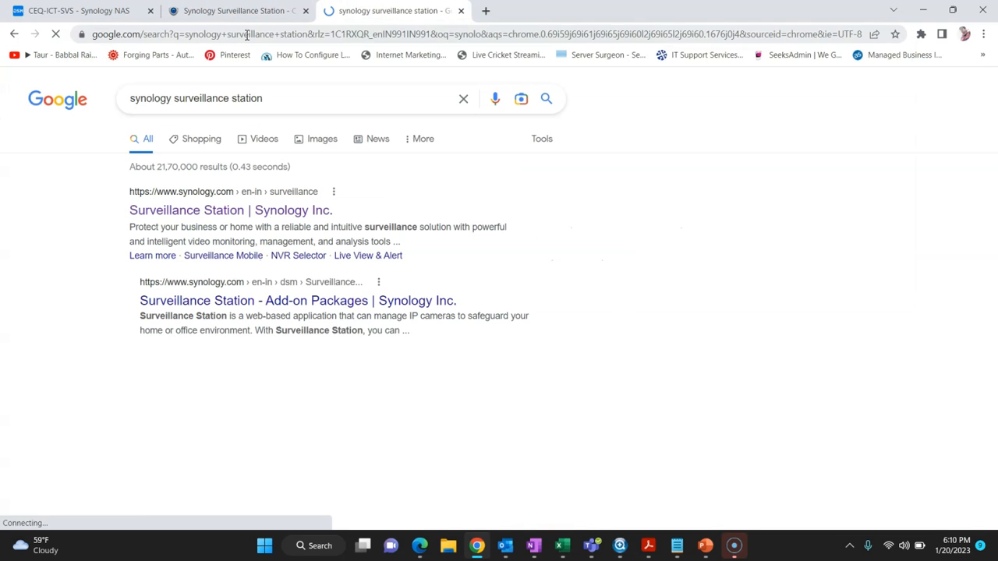
left_click(279, 211)
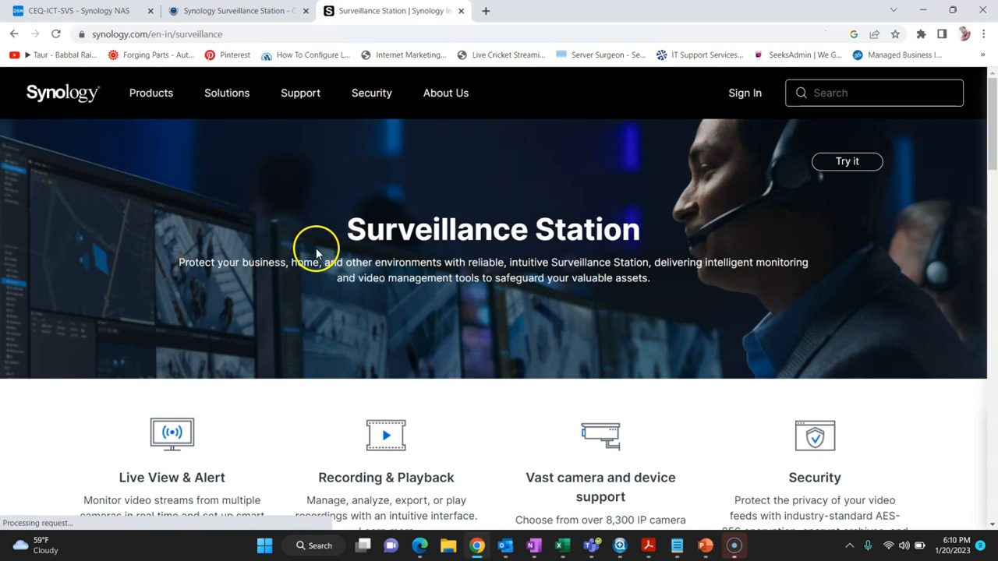
scroll(320, 326, "down", 2)
scroll(320, 326, "up", 2)
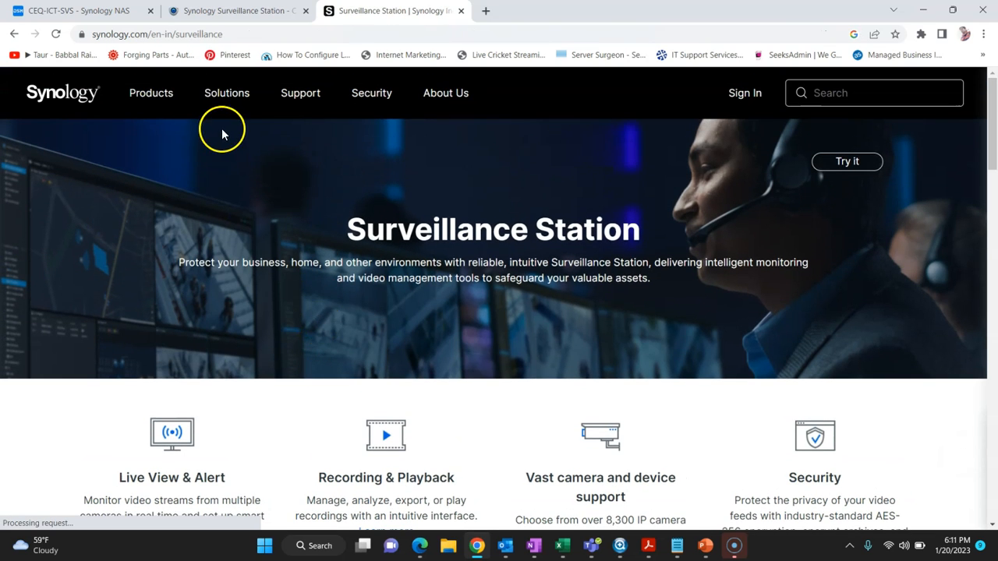
mouse_move(194, 94)
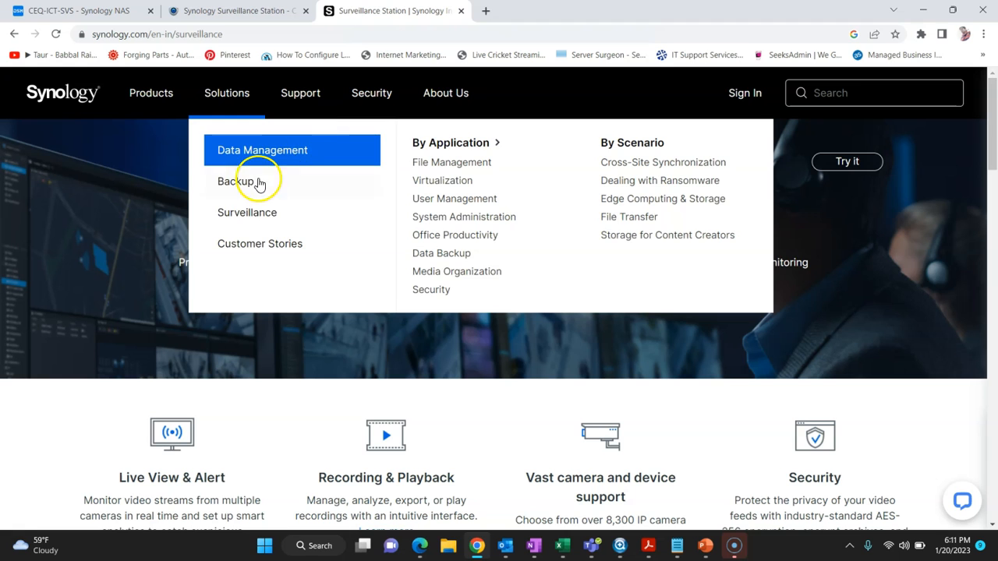
mouse_move(252, 215)
left_click(454, 162)
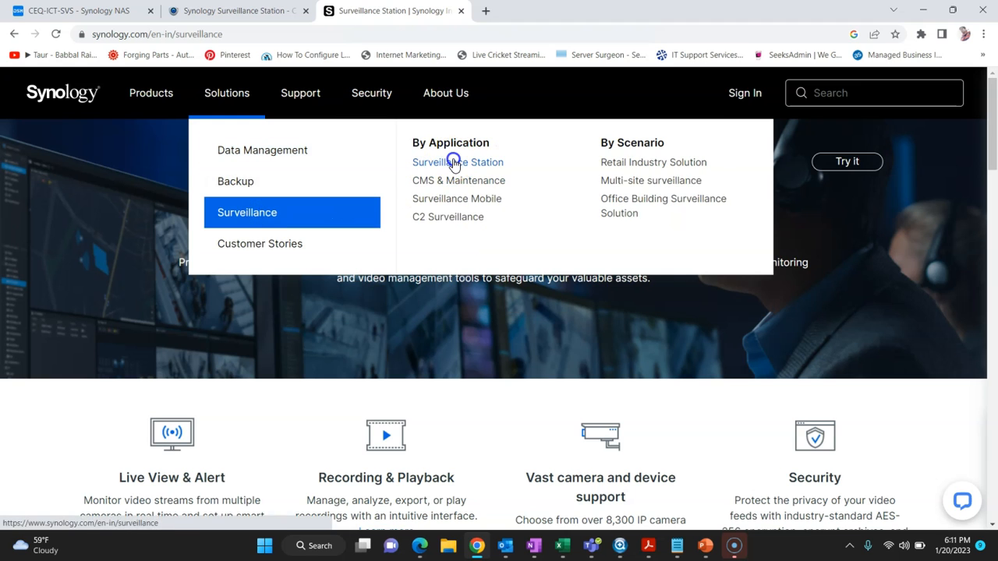
scroll(424, 286, "down", 15)
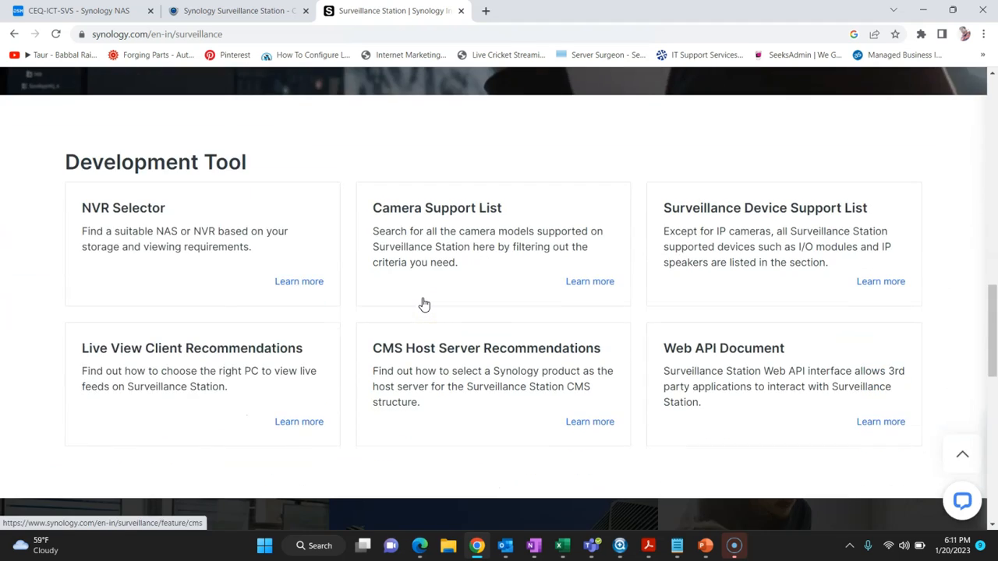
Step: Use the NVR Selector to get NAS recommendations for one 1080p camera
left_click(176, 205)
scroll(314, 281, "down", 4)
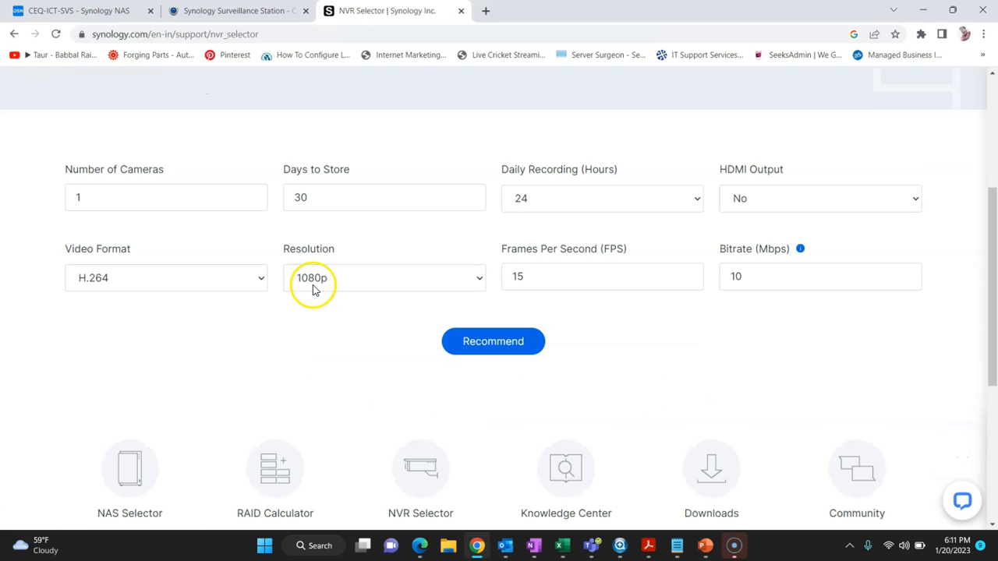
left_click(461, 344)
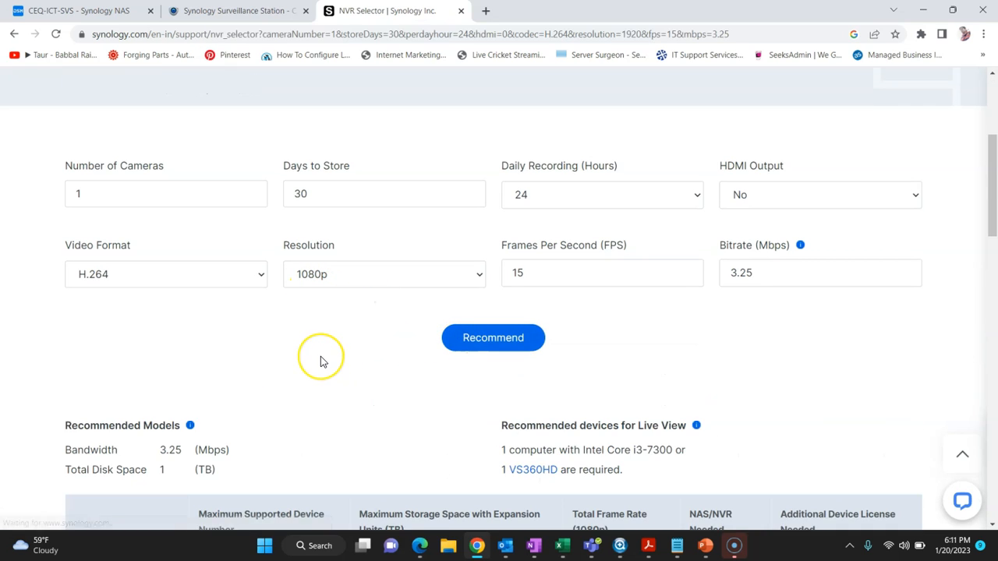
scroll(320, 361, "down", 8)
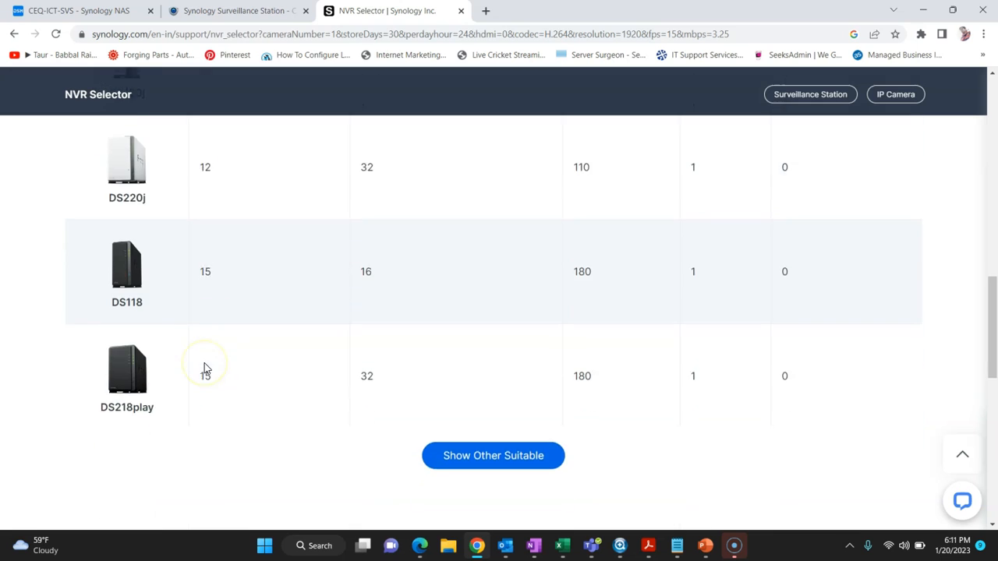
scroll(204, 368, "down", 2)
scroll(358, 350, "up", 15)
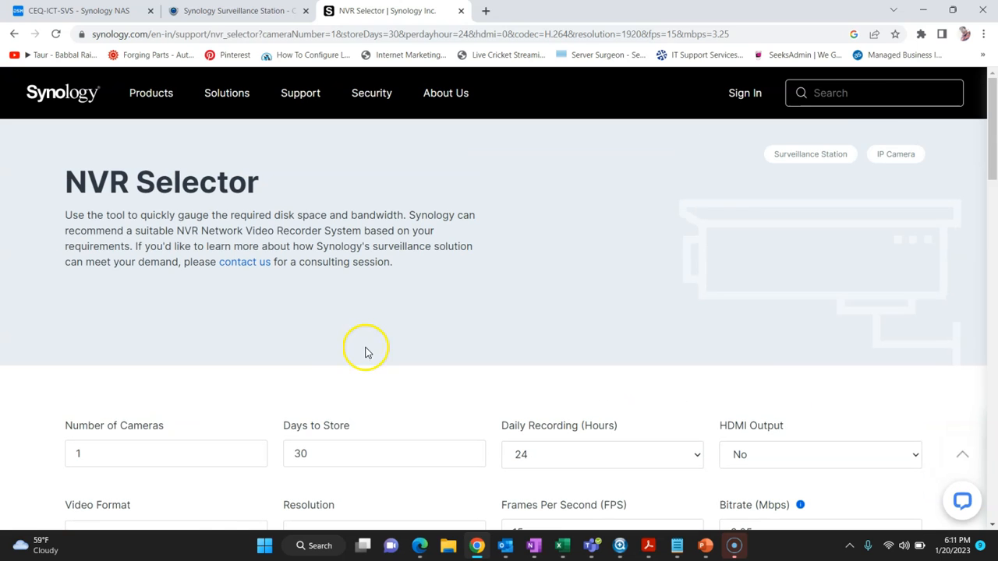
Step: Search the Synology site for 'd420+' and browse the results
left_click(858, 91)
type("d")
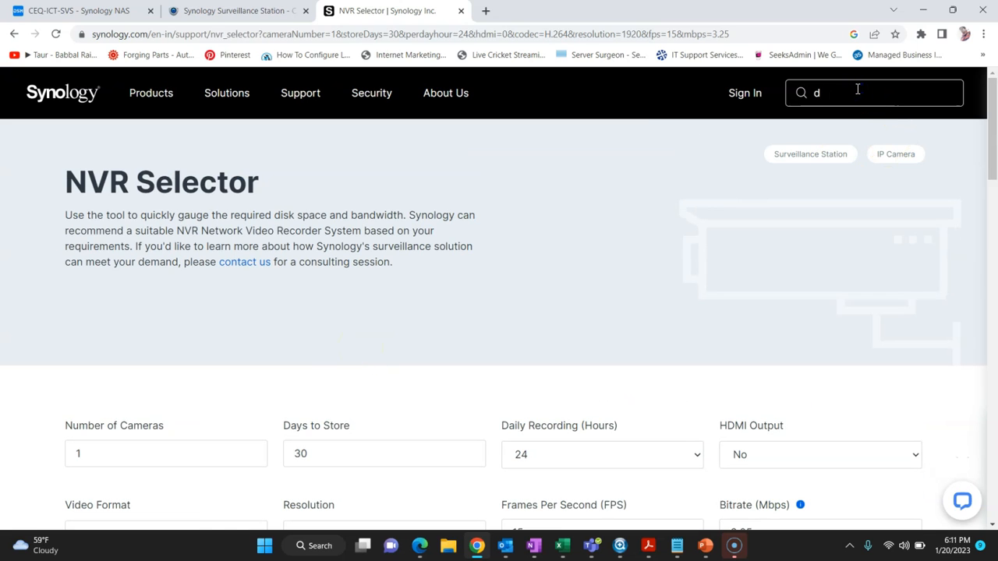
type("420+")
key("Return")
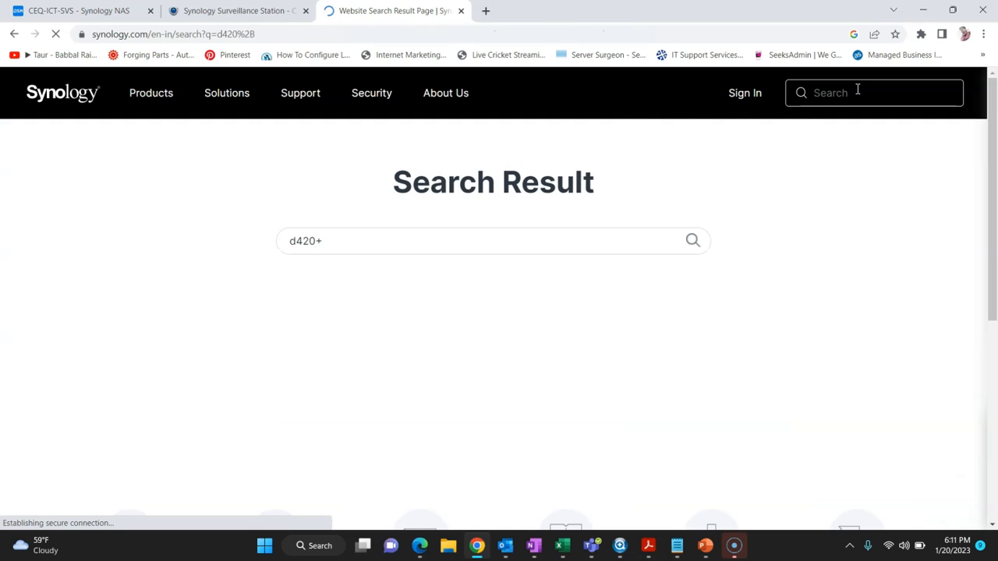
scroll(387, 245, "down", 1)
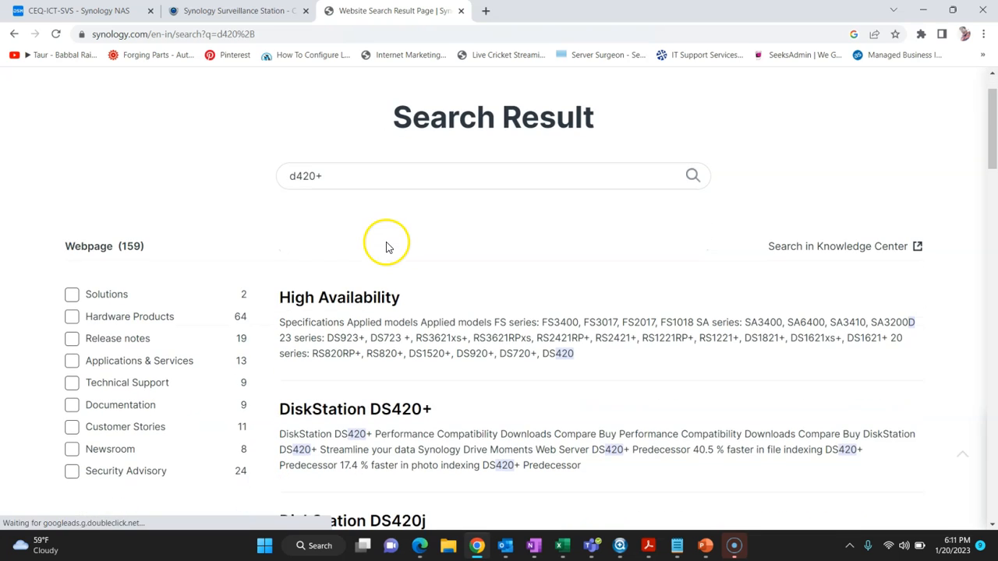
scroll(355, 320, "down", 3)
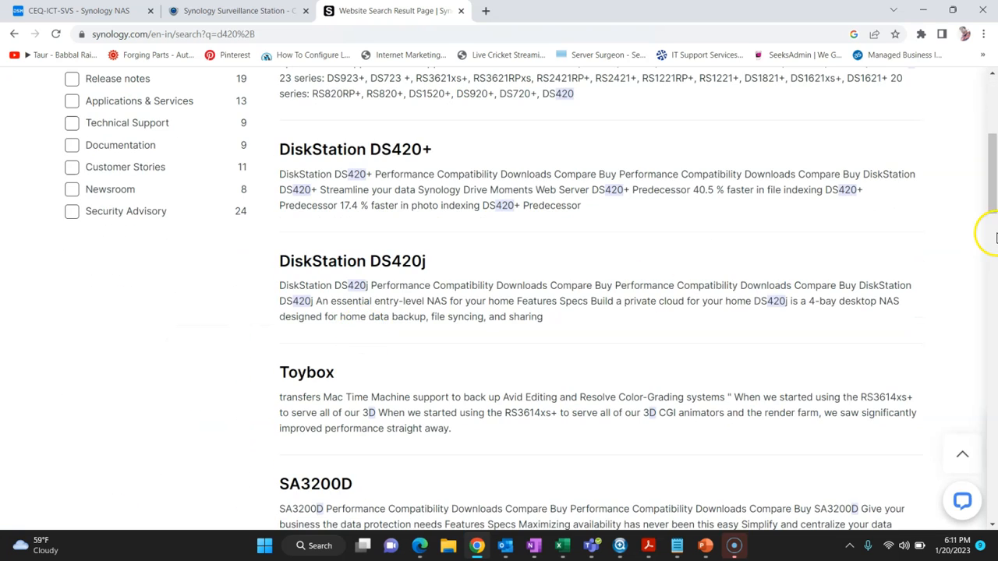
scroll(921, 226, "up", 2)
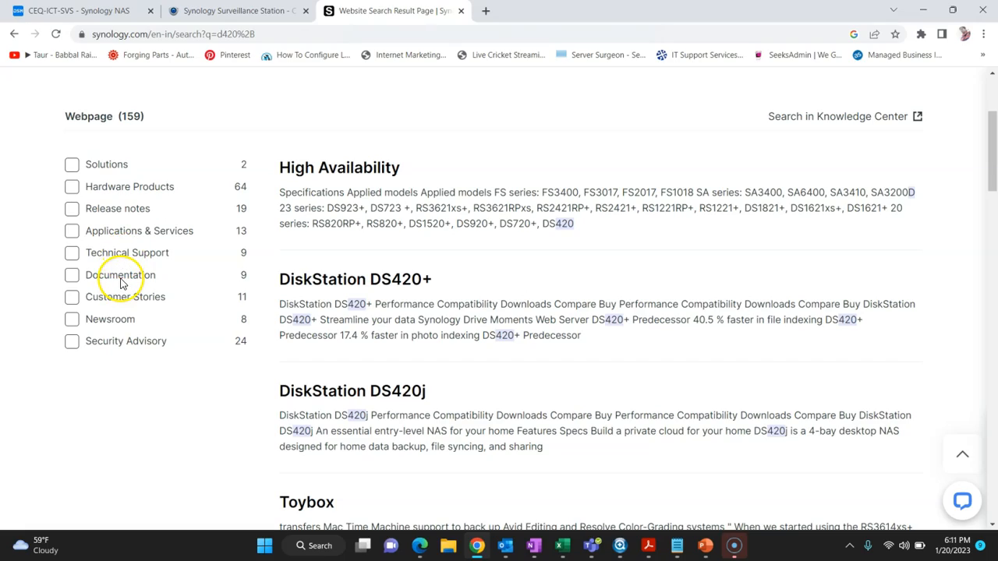
scroll(441, 302, "down", 10)
scroll(442, 302, "down", 5)
scroll(439, 301, "up", 15)
scroll(439, 301, "down", 13)
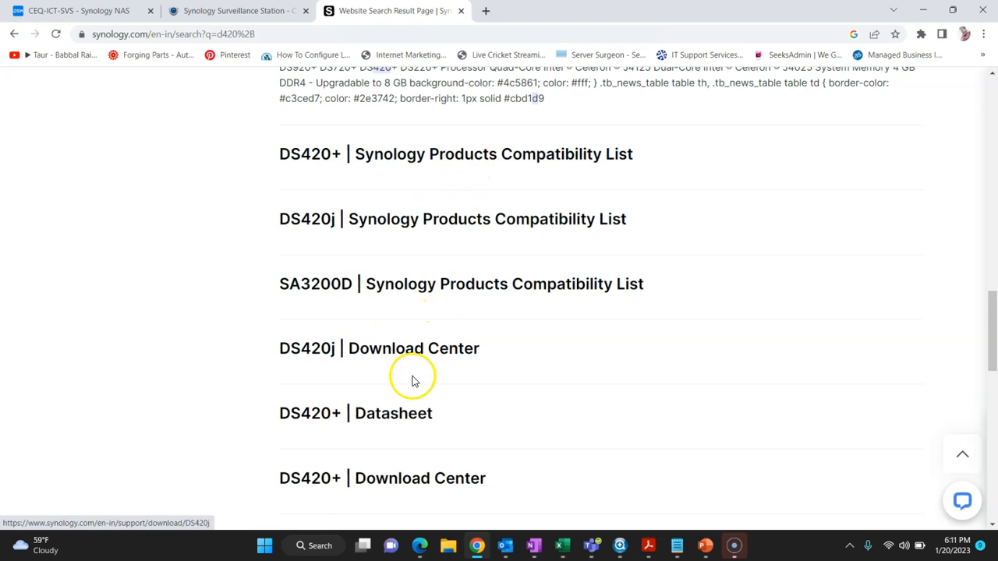
Step: Browse the DS420+ Download Center's Desktop Utilities, including Surveillance Station Client, then show the desktop
left_click(387, 477)
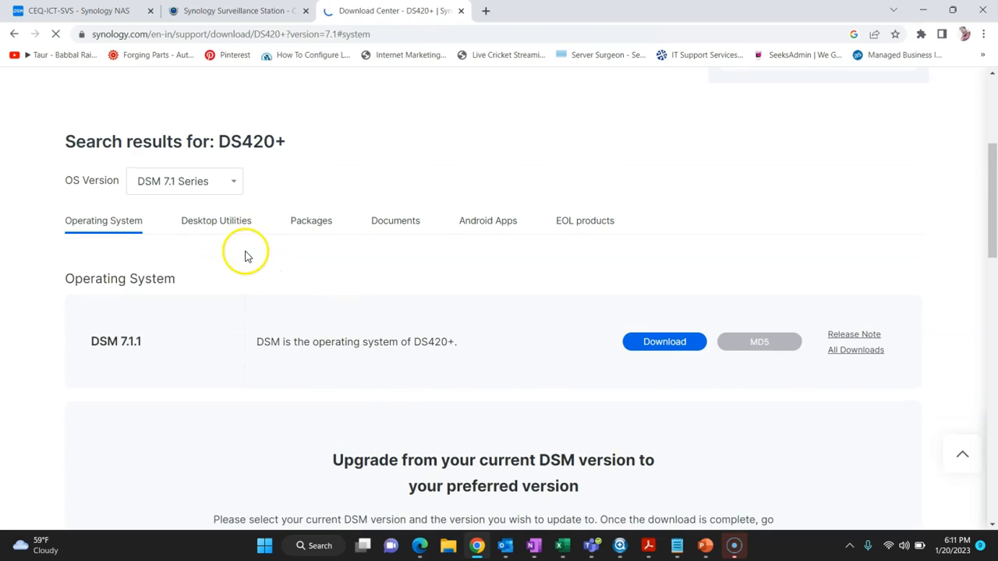
left_click(220, 218)
scroll(232, 274, "down", 3)
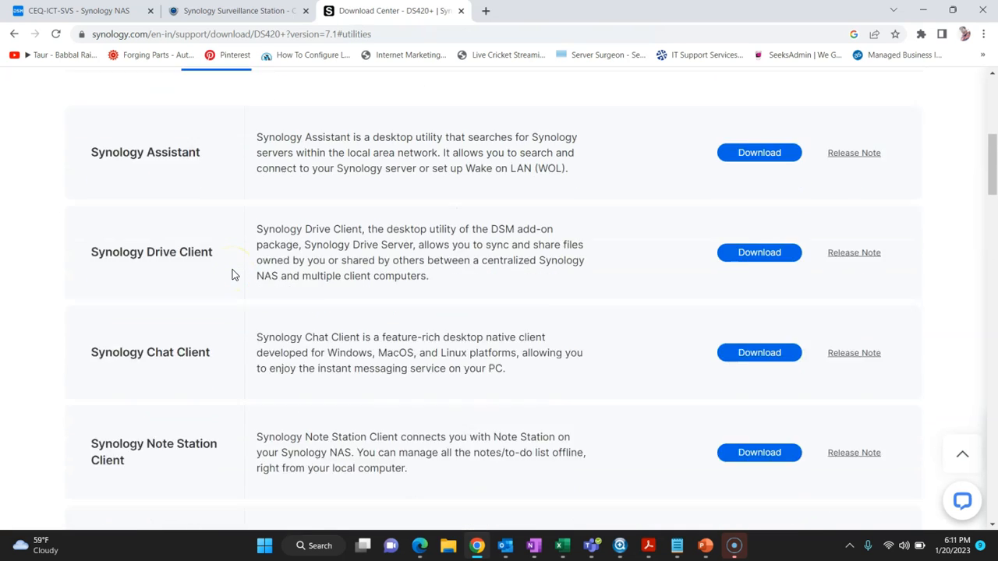
scroll(232, 275, "down", 6)
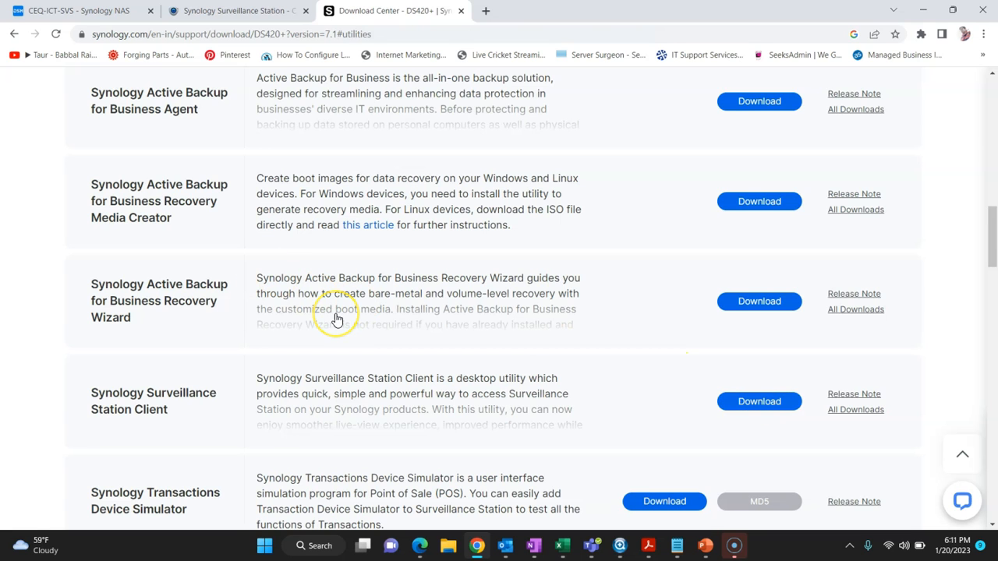
key("super+d")
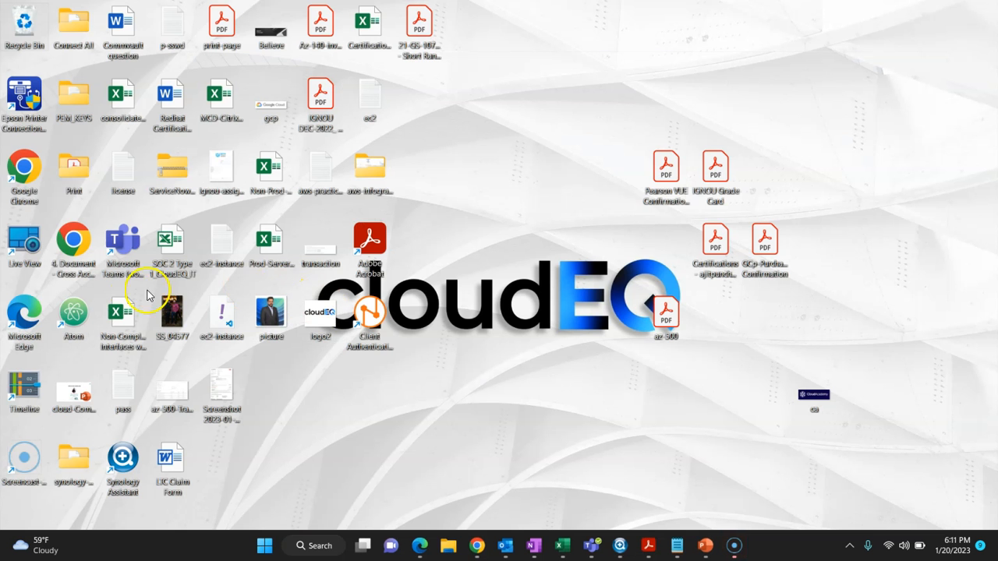
Step: Launch Surveillance Station Client and sign in to 172.31.0.10 with the admin username and password
double_click(20, 247)
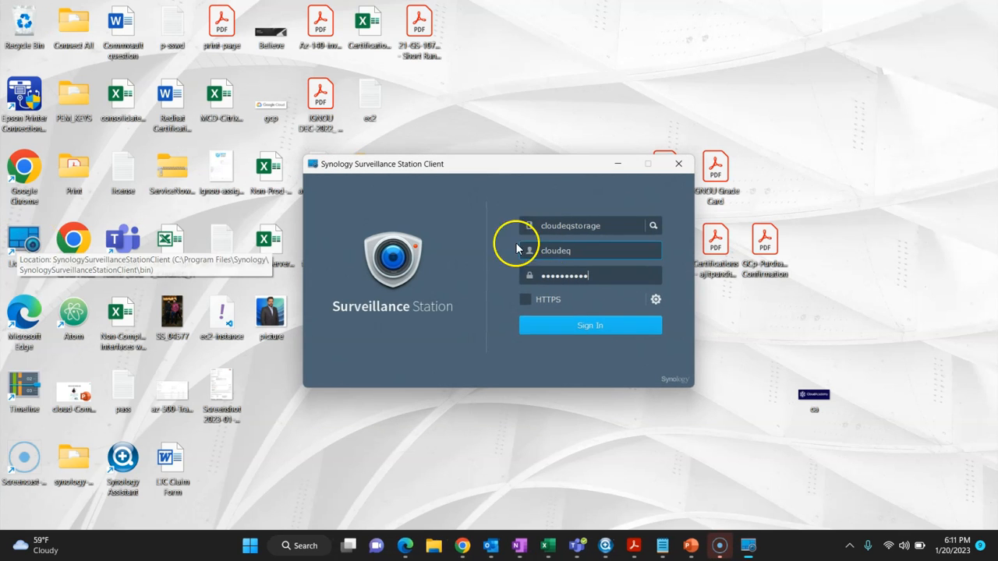
left_click_drag(610, 226, 513, 222)
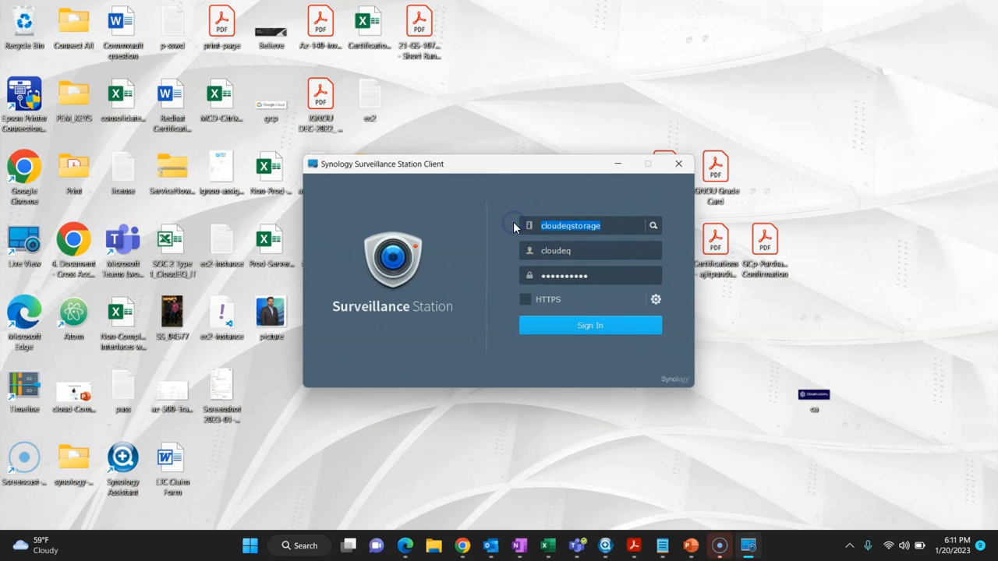
type("172")
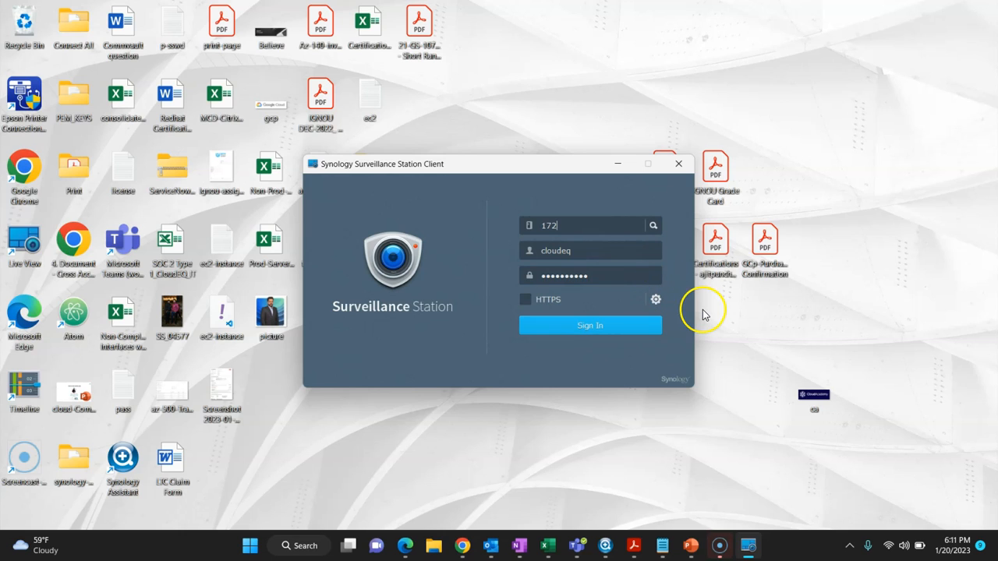
type(".31.")
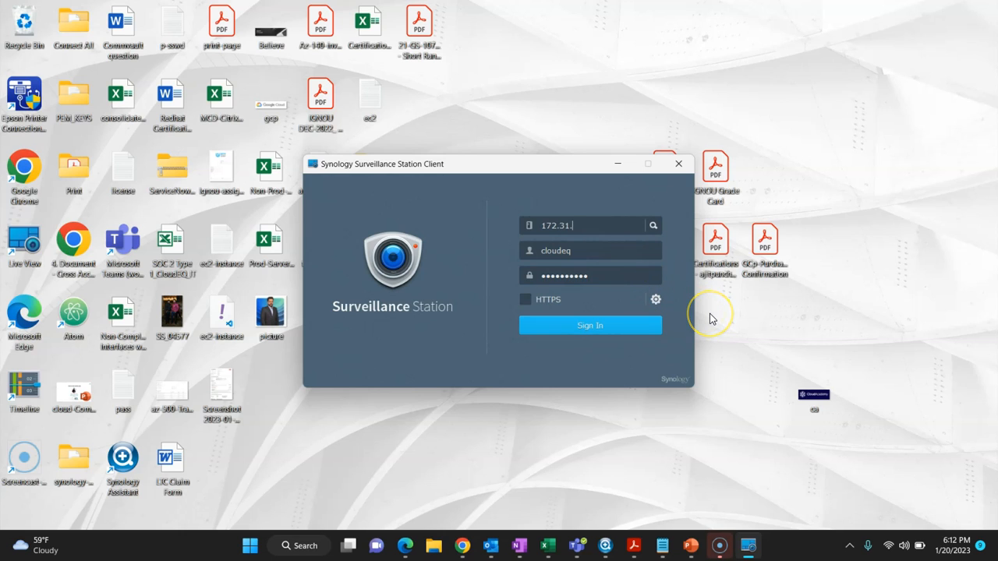
type("0.10")
key("Tab")
type("ceqadmin")
key("Tab")
key("ctrl+v")
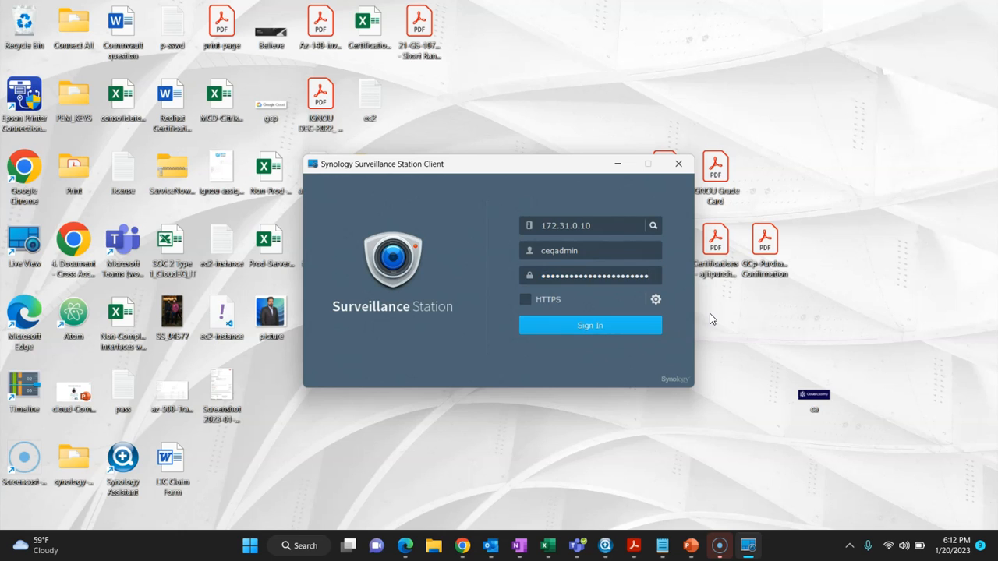
key("ctrl+a")
key("BackSpace")
type("•••••••••••••")
left_click(593, 325)
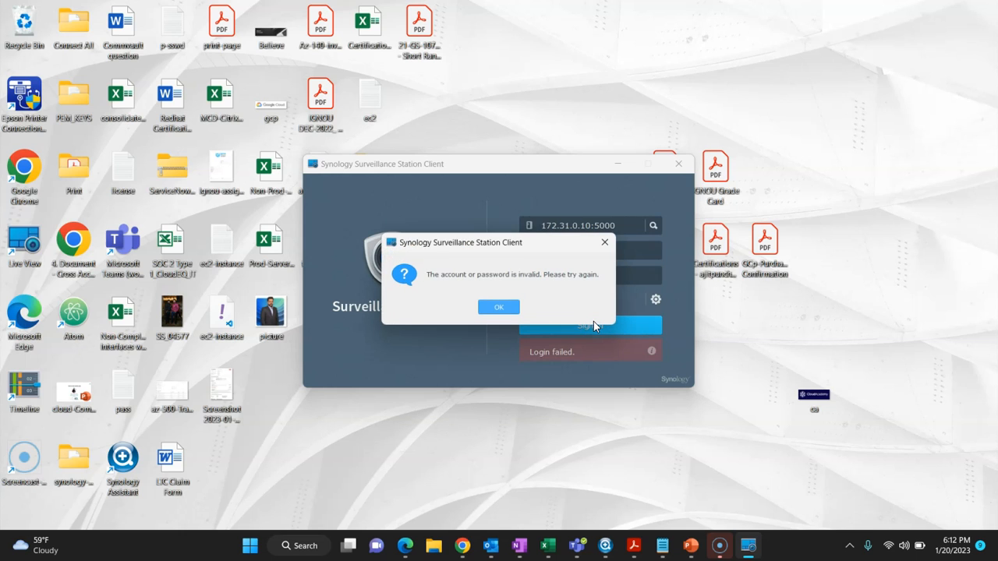
Step: Dismiss the invalid password error, re-enter the password and sign in again
left_click(499, 307)
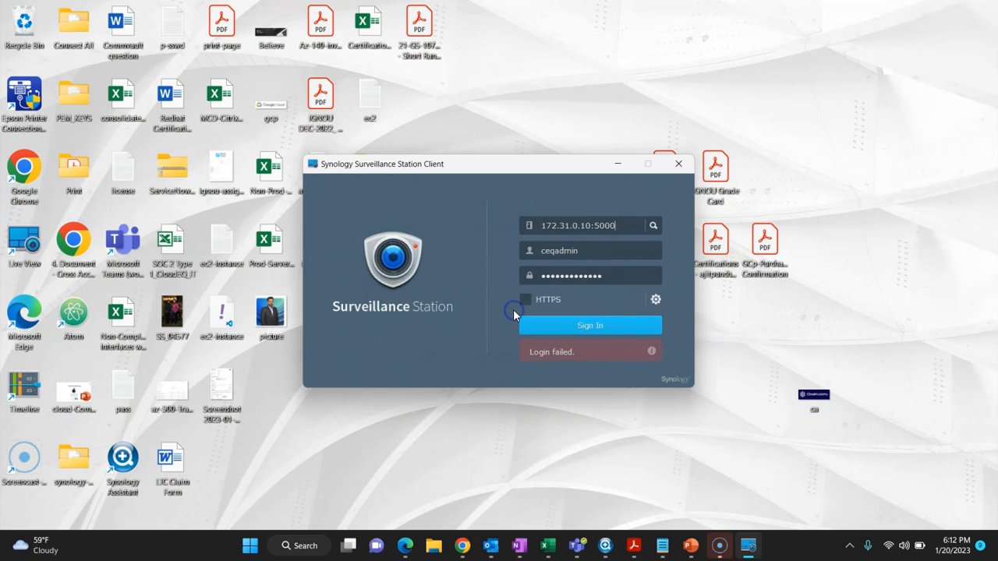
double_click(553, 276)
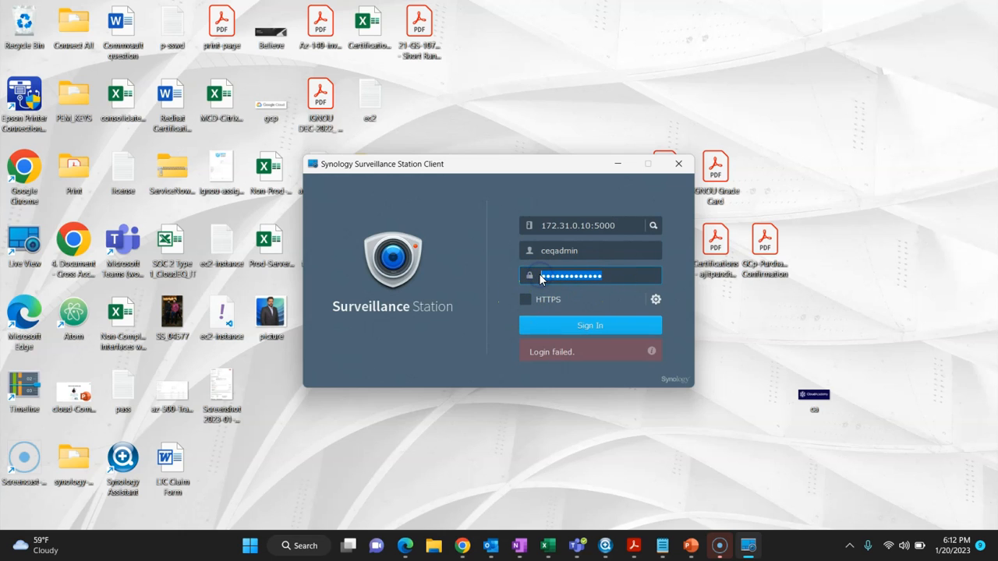
key("BackSpace")
type("********")
left_click(537, 314)
left_click(537, 326)
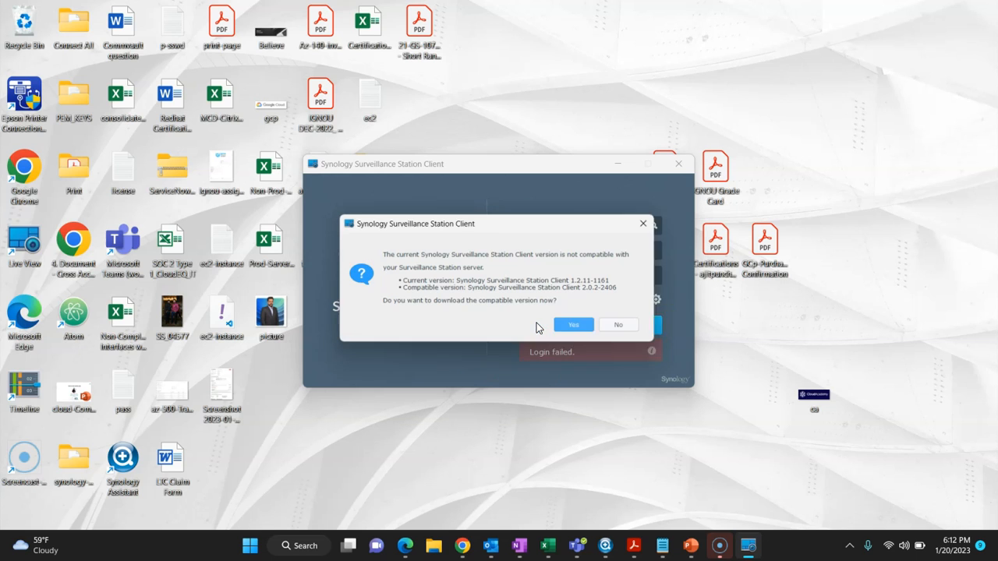
Step: Download Surveillance Station Client 2.0.2-2406 and install it in English, removing the old version first
left_click(572, 328)
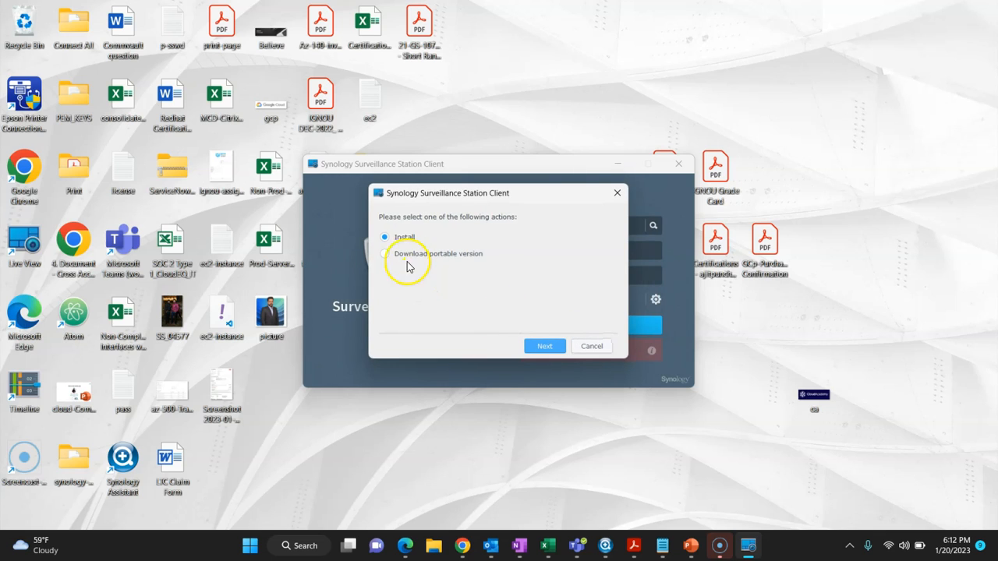
left_click(538, 347)
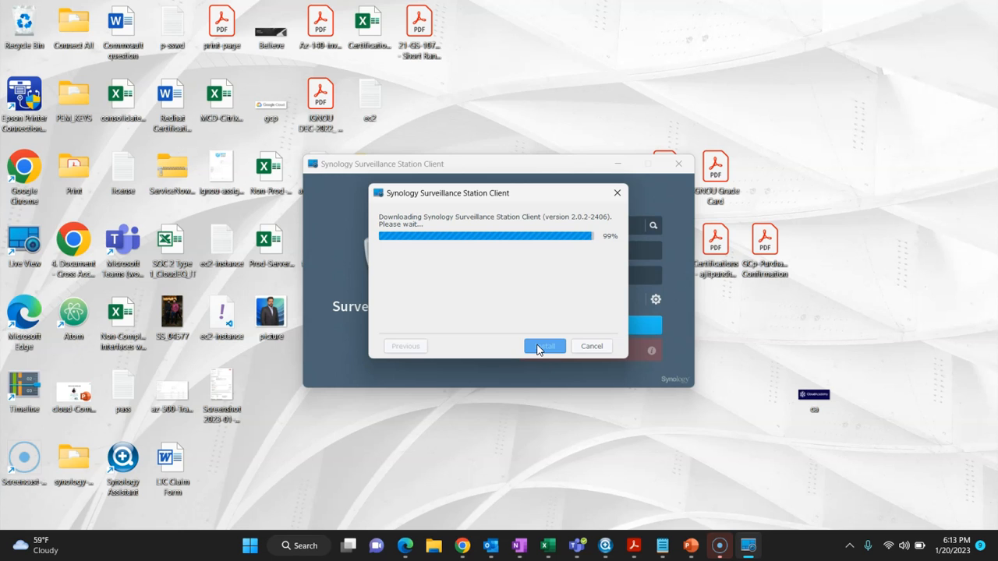
left_click(544, 346)
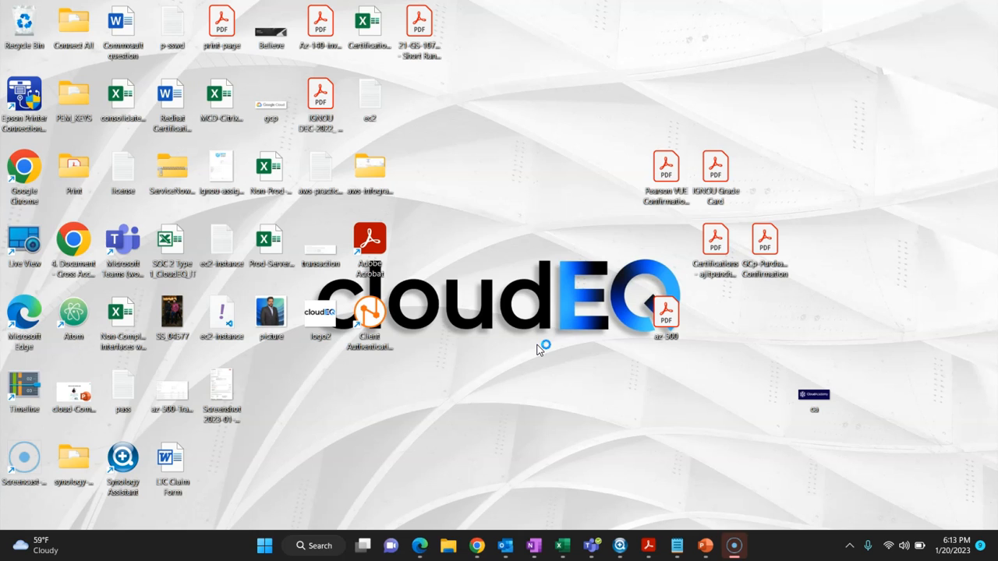
left_click(505, 303)
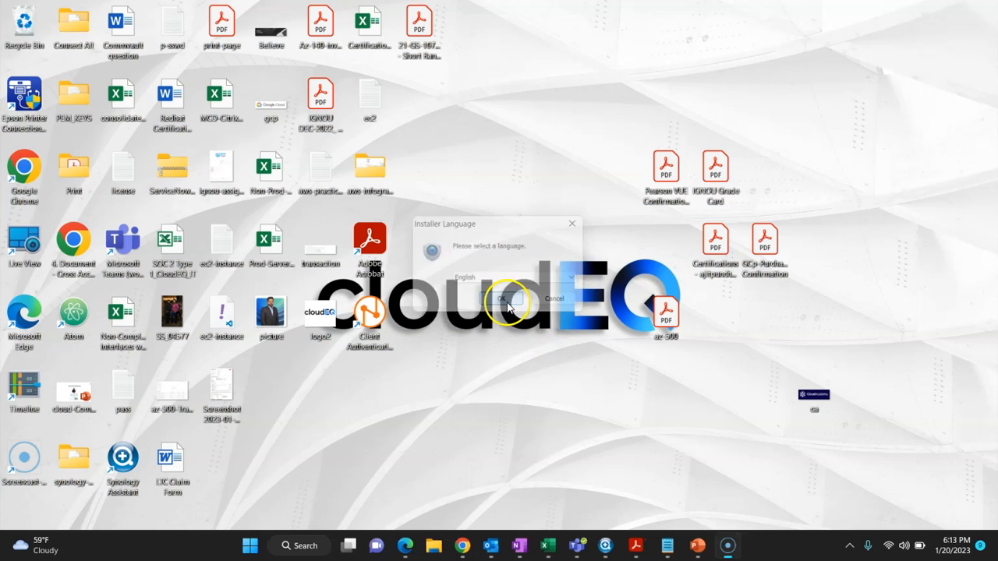
left_click(520, 314)
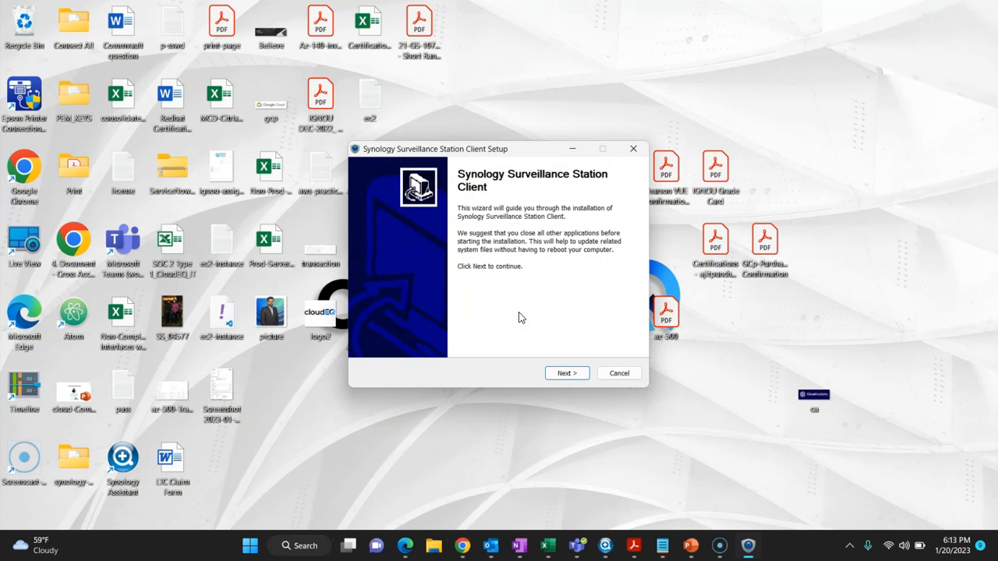
left_click(567, 373)
left_click(569, 375)
left_click(574, 378)
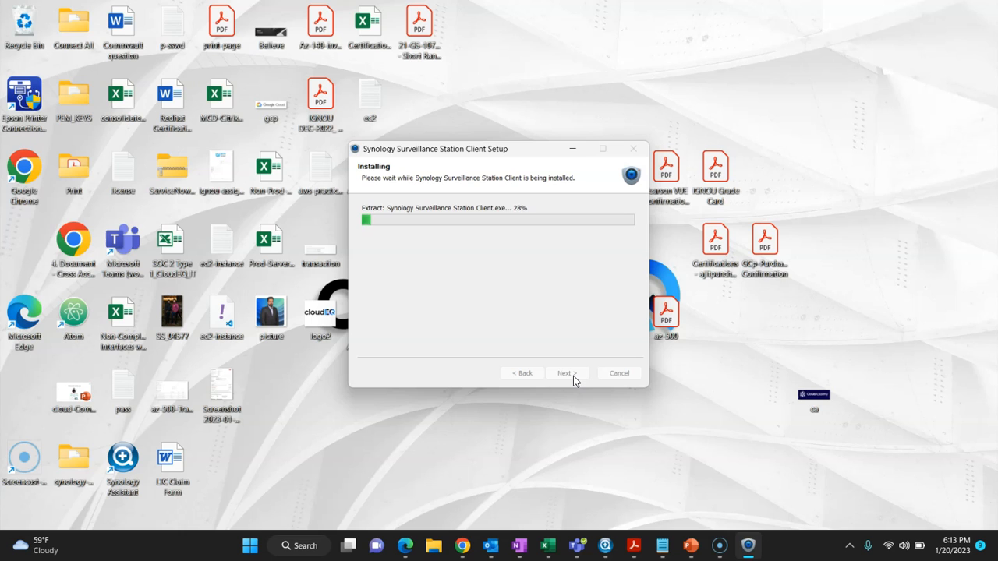
left_click(574, 376)
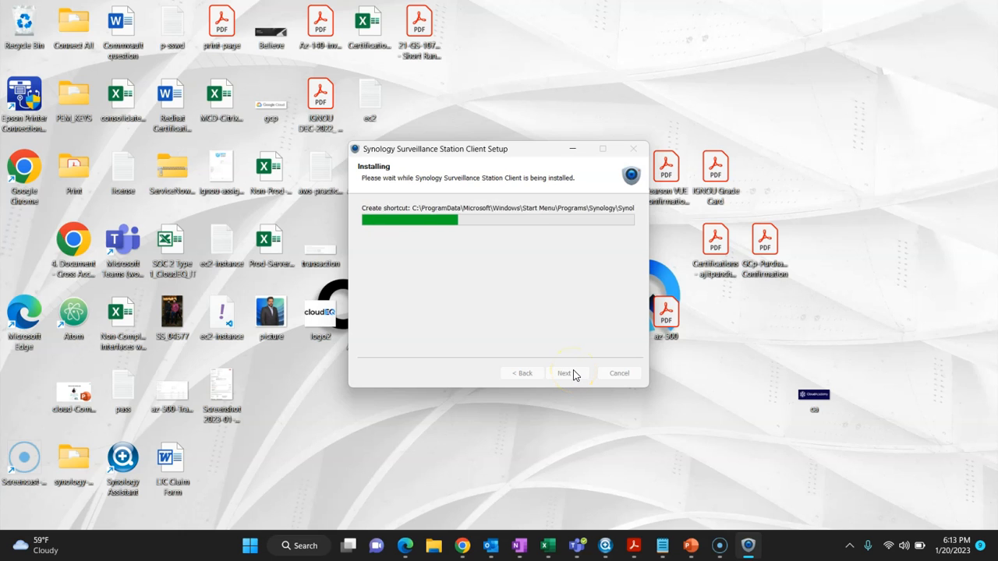
left_click(568, 375)
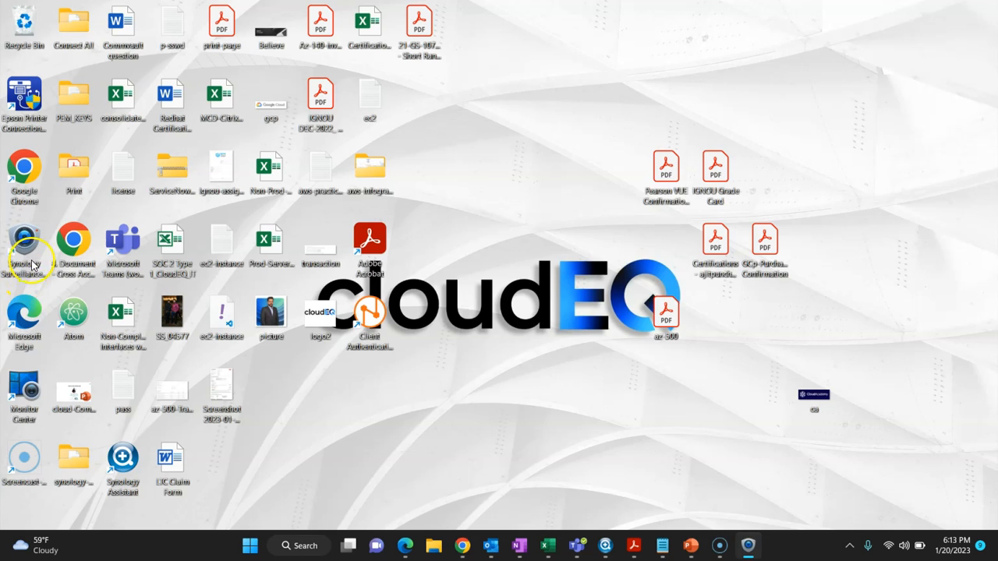
Step: Launch the client, set the server address to 172.31.0.10, enter the username, and try signing in
double_click(32, 265)
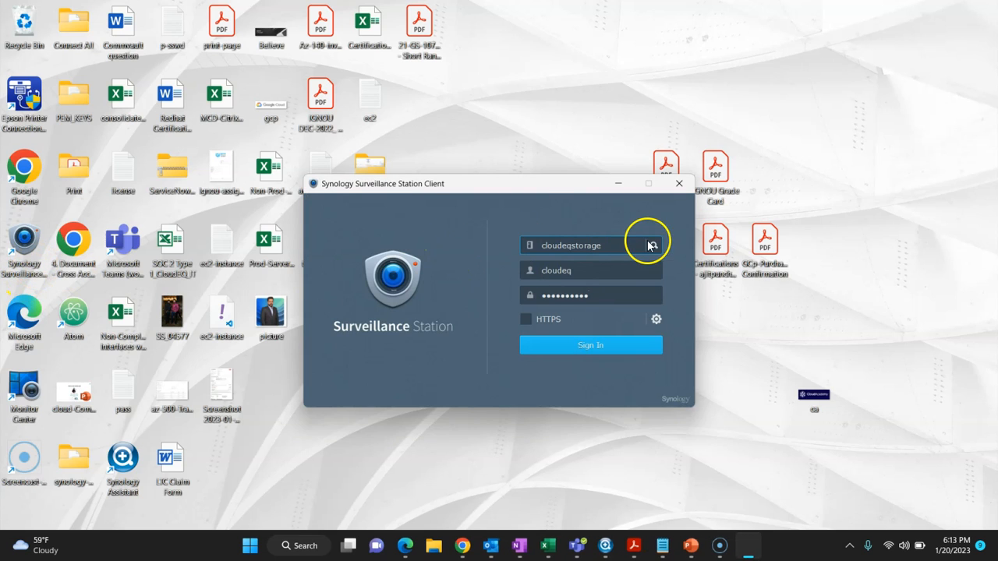
left_click_drag(597, 245, 530, 244)
type("17")
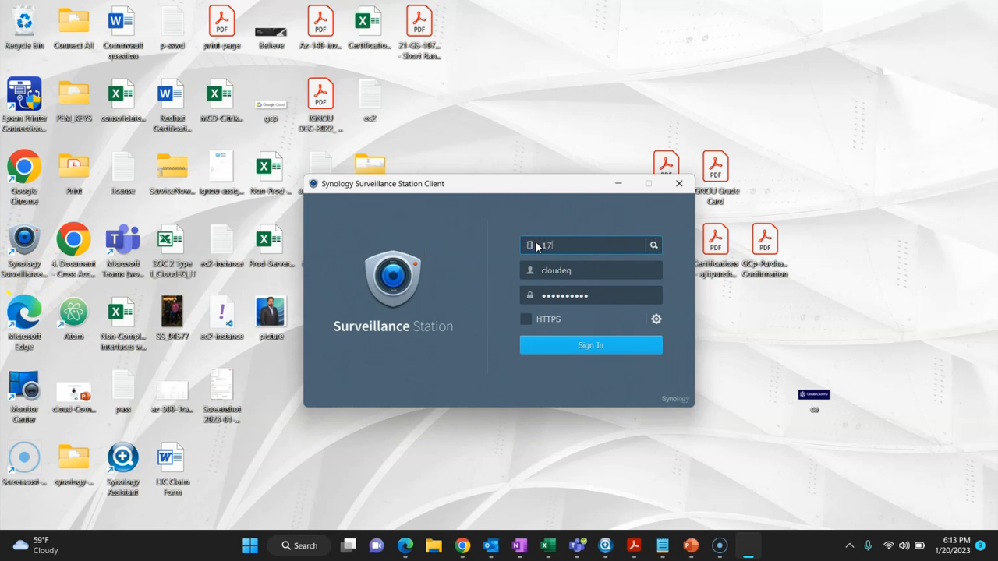
type("2.31.0.10")
key("Tab")
key("Tab")
type("xxxxxx")
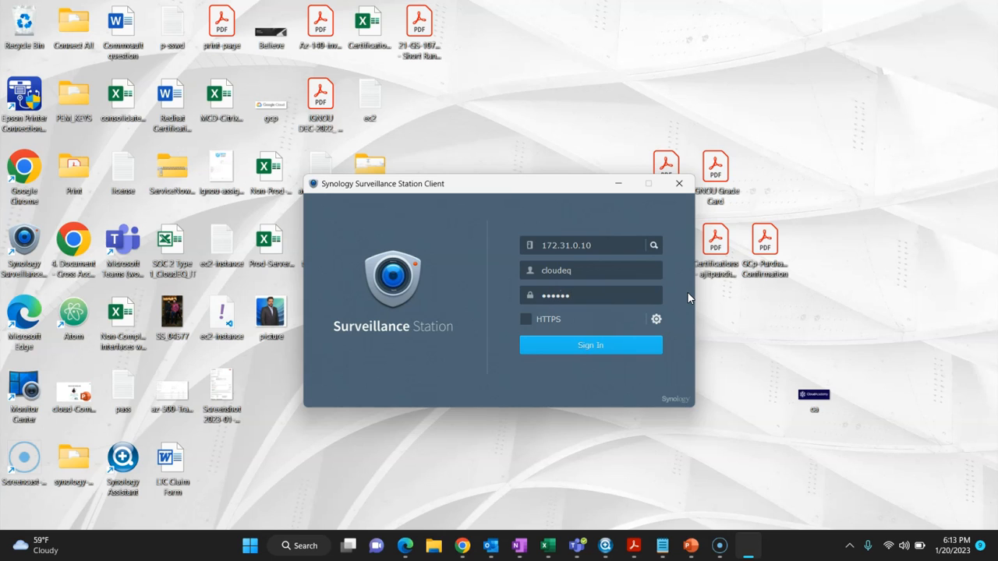
type("xxxxxxxx")
left_click(627, 351)
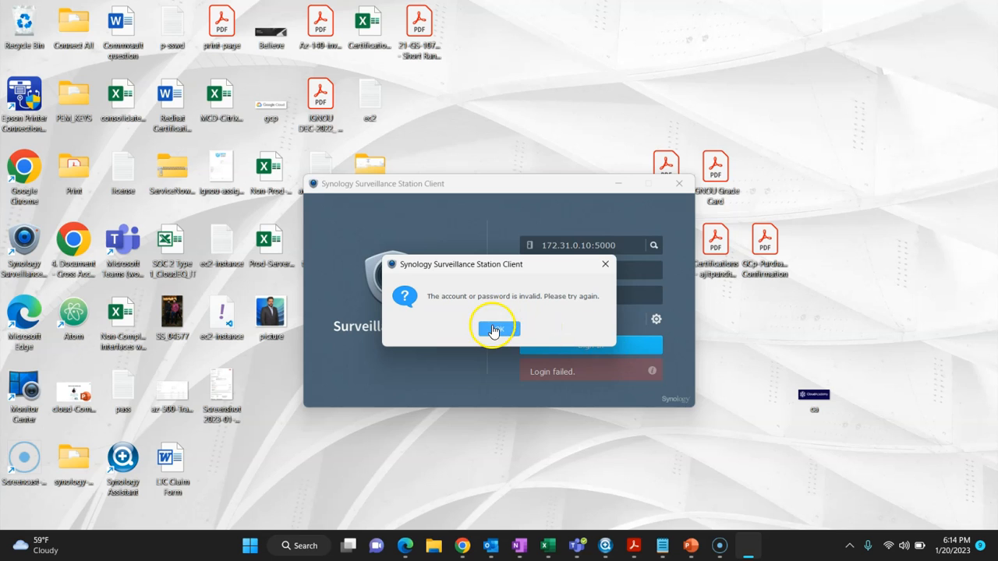
Step: Dismiss the invalid login error, correct the username, and sign in again
left_click(493, 331)
left_click(590, 271)
type("dmin")
key("BackSpace")
key("BackSpace")
key("BackSpace")
key("BackSpace")
key("BackSpace")
key("BackSpace")
key("BackSpace")
key("BackSpace")
key("BackSpace")
key("BackSpace")
key("BackSpace")
type("eaadmin")
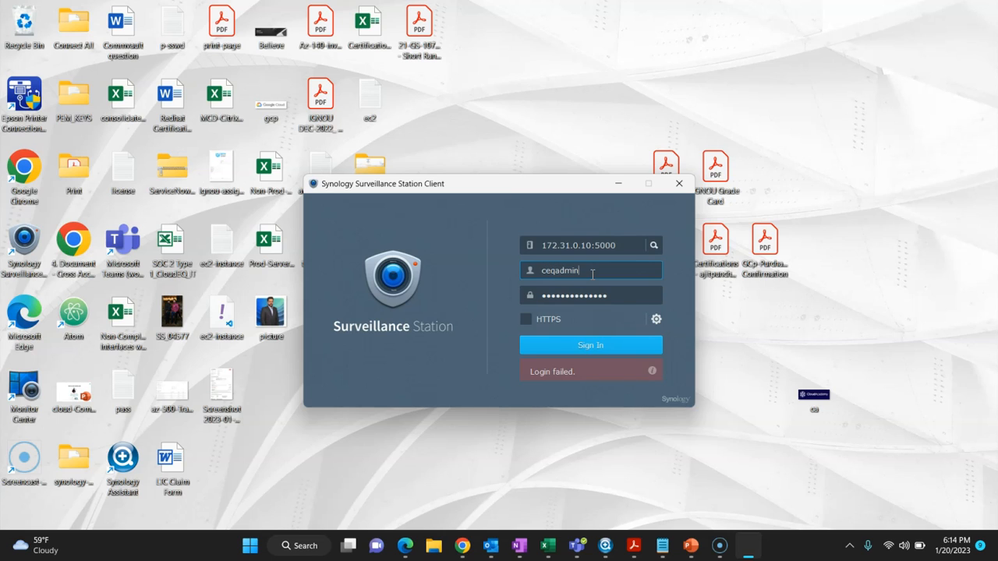
left_click(597, 338)
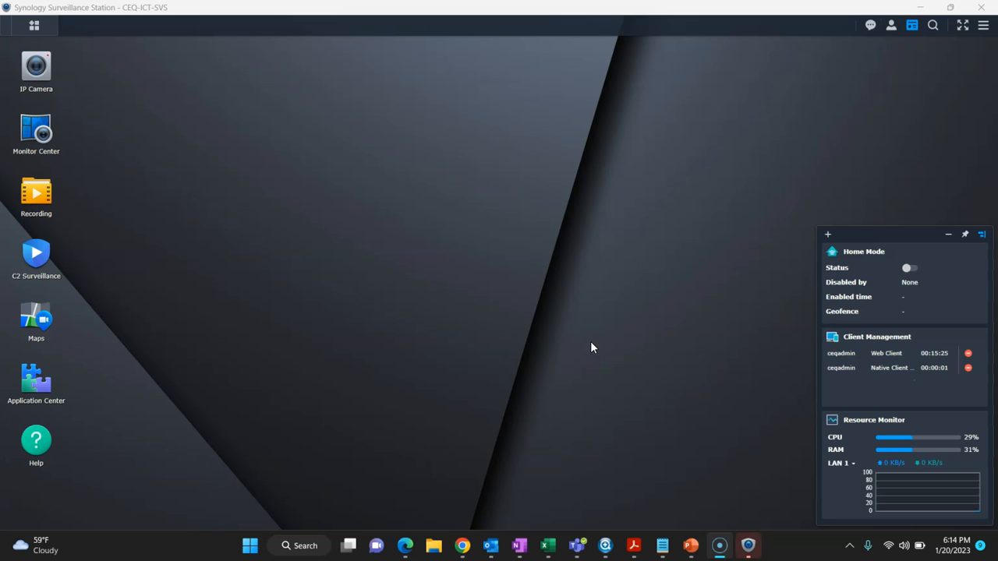
Step: Collapse the widget panel, open IP Camera, and start the Add Camera wizard
left_click(948, 234)
left_click(34, 92)
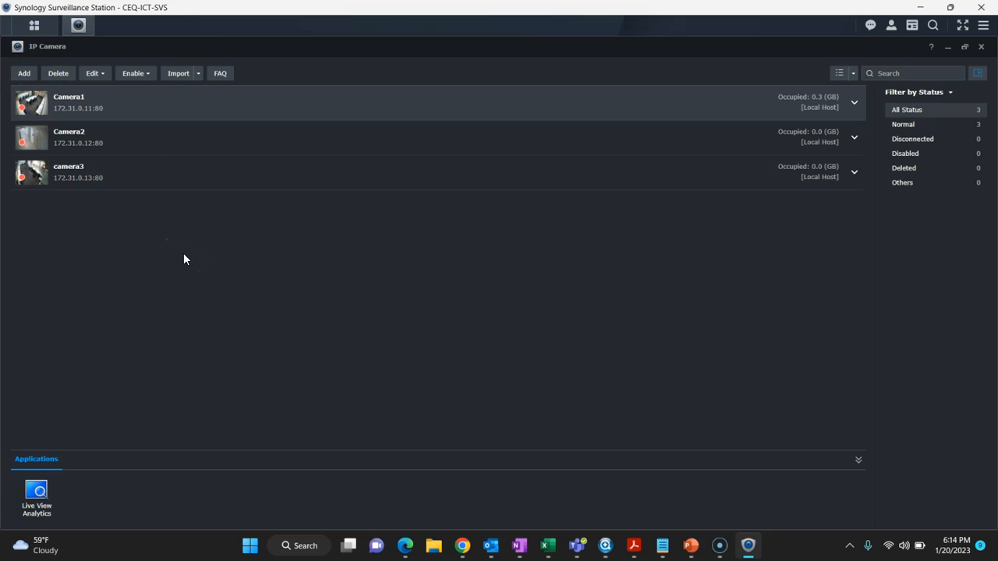
left_click(24, 74)
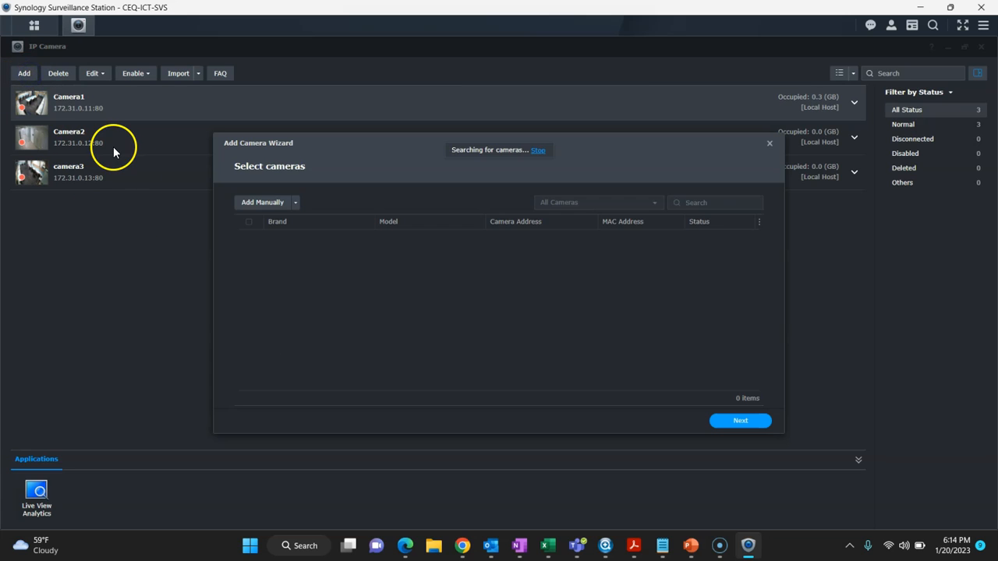
Step: Manually add a HIKVISION camera named camera4 at address 172.31.0.14
left_click(259, 204)
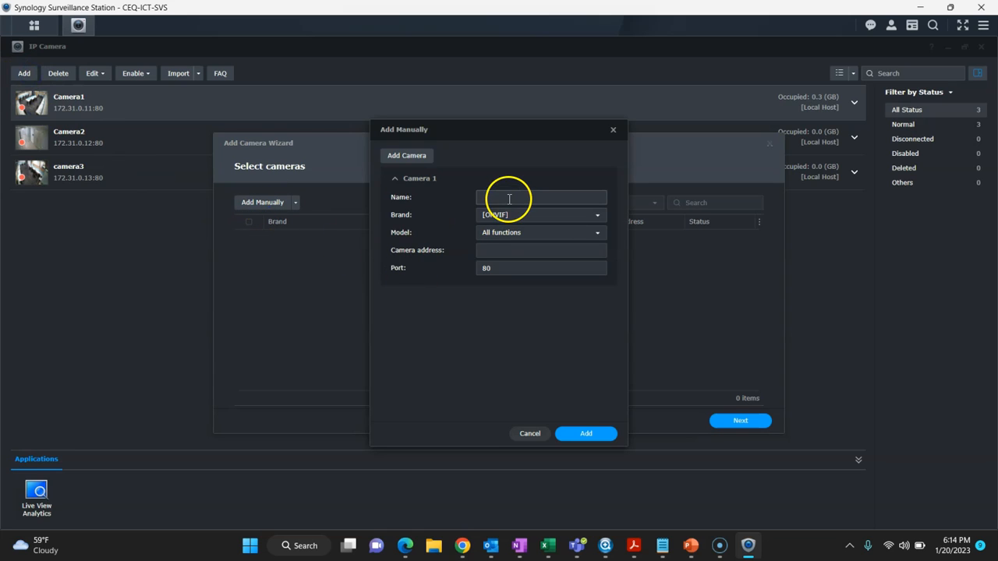
left_click(510, 199)
type("camera")
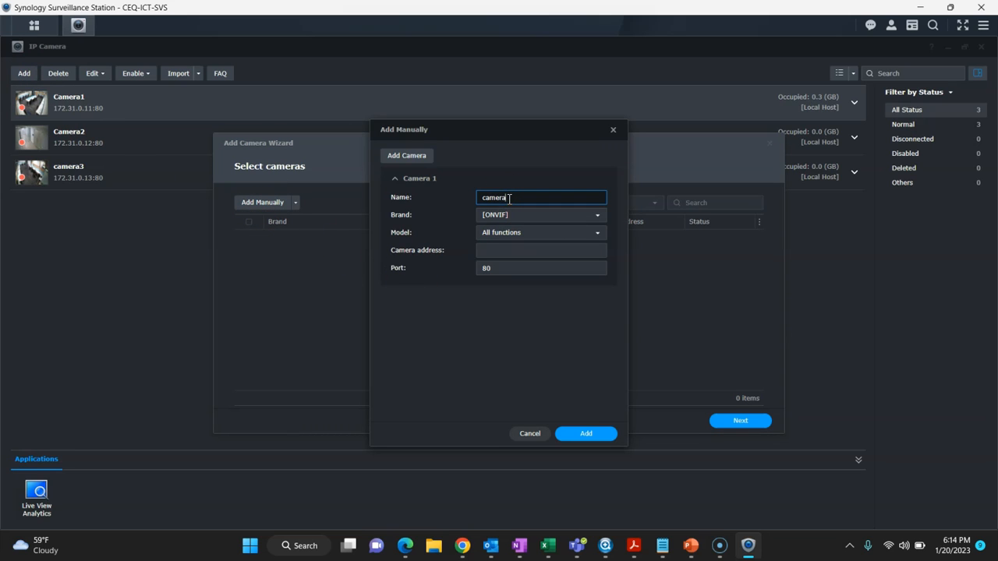
type("4")
key("Tab")
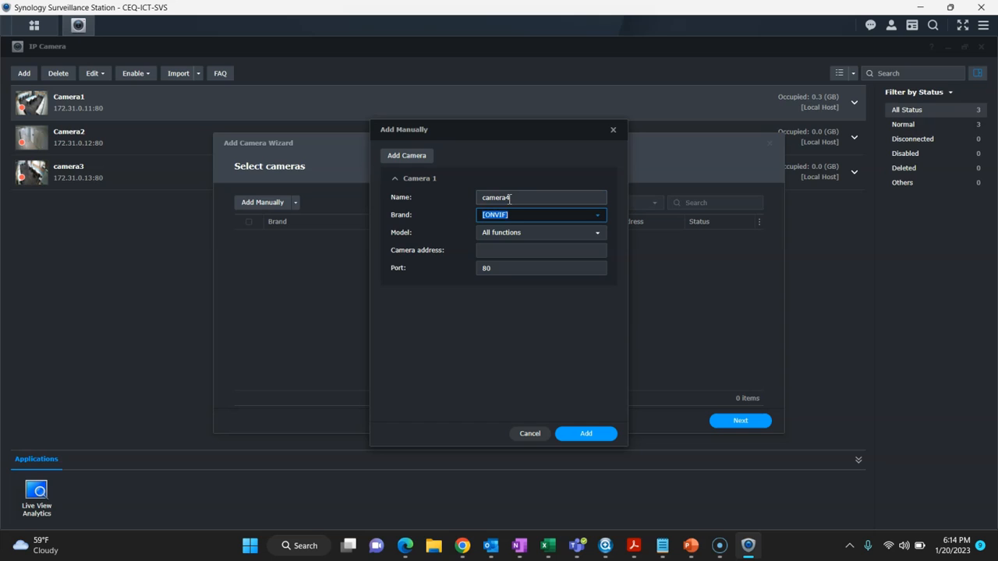
type("hik")
left_click(536, 251)
left_click(501, 250)
type("172.1")
key("BackSpace")
type("31.0.14")
left_click(601, 435)
Step: Authenticate camera4 with the camera's login name and password
left_click(739, 429)
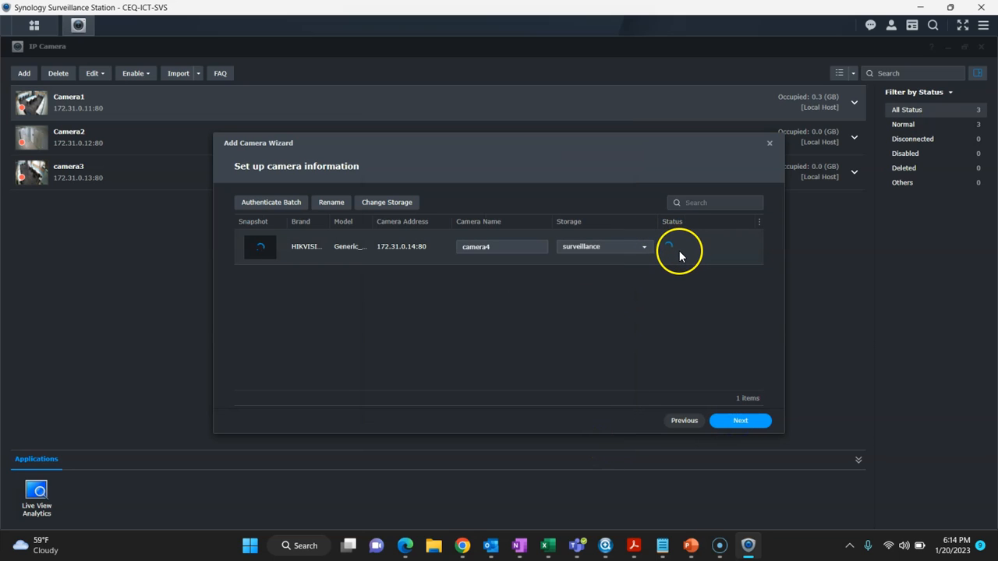
left_click(679, 250)
left_click(446, 162)
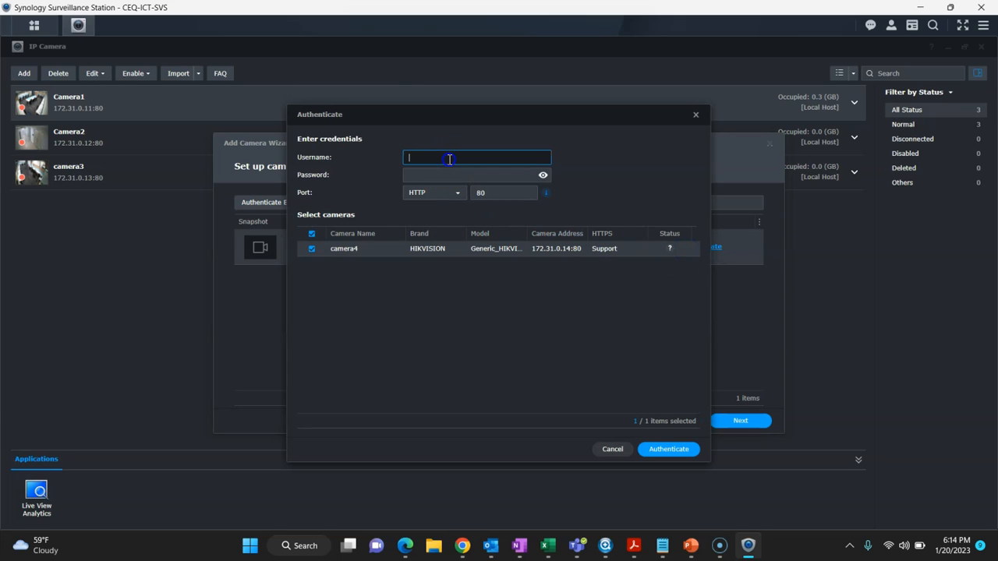
type("admin")
key("Tab")
type("********")
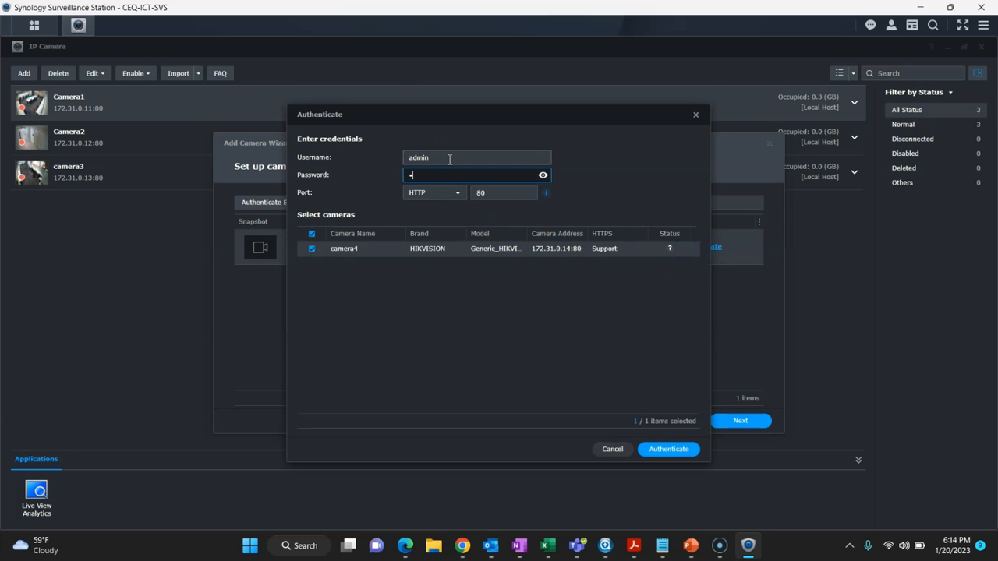
type("*")
left_click(649, 448)
Step: Complete the wizard to add camera4, then close the IP Camera list
left_click(714, 427)
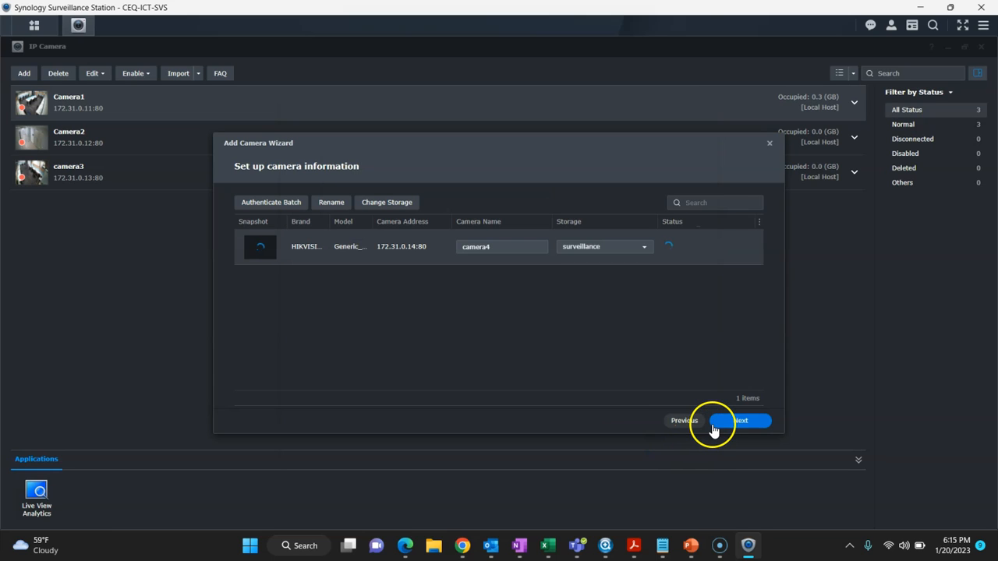
left_click(743, 425)
left_click(743, 425)
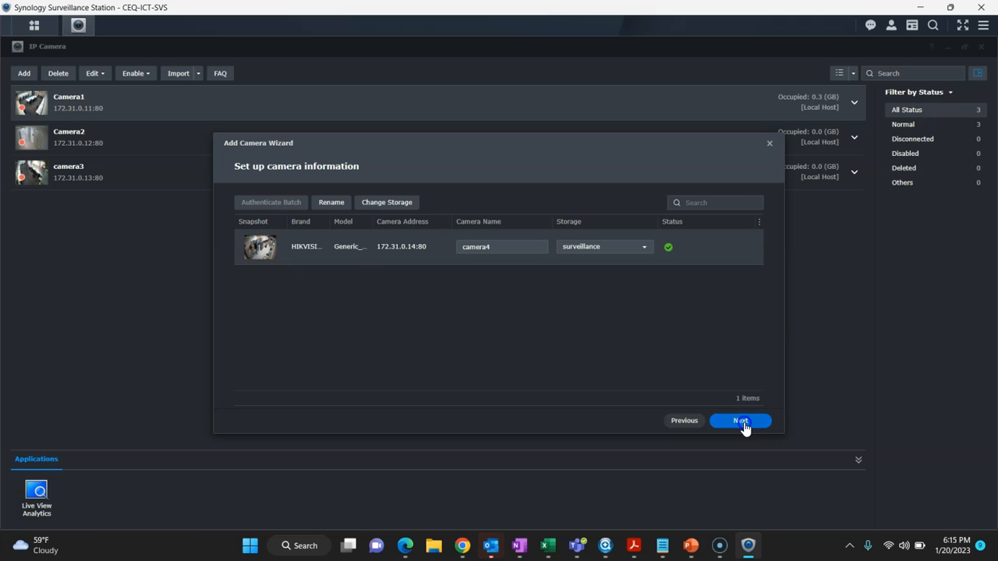
left_click(741, 422)
left_click(742, 423)
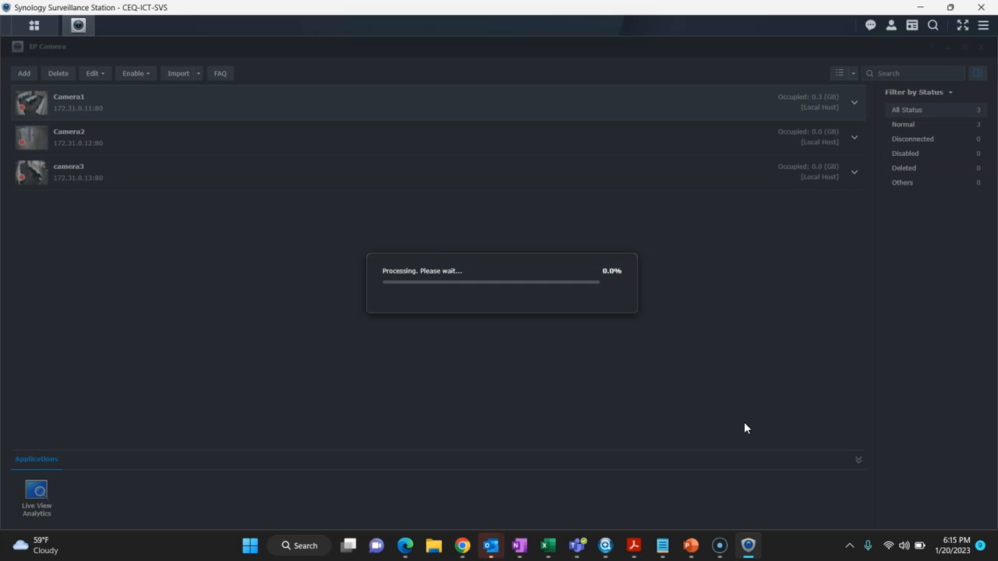
left_click(669, 410)
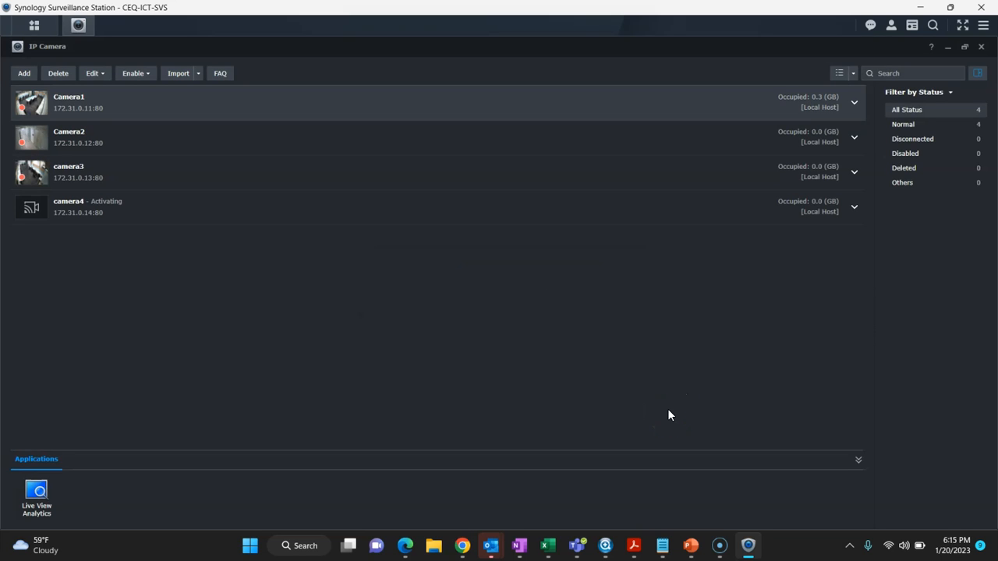
left_click(981, 48)
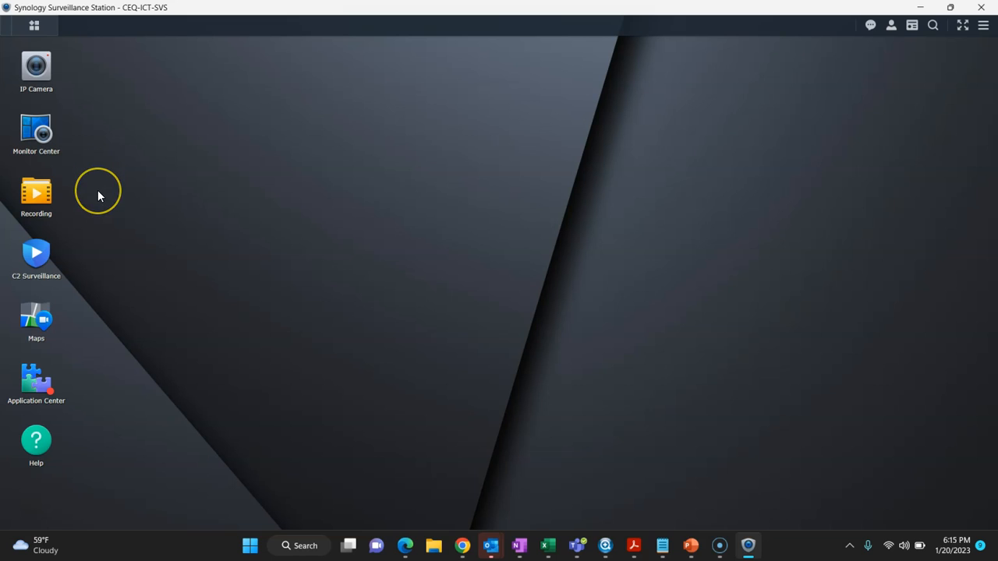